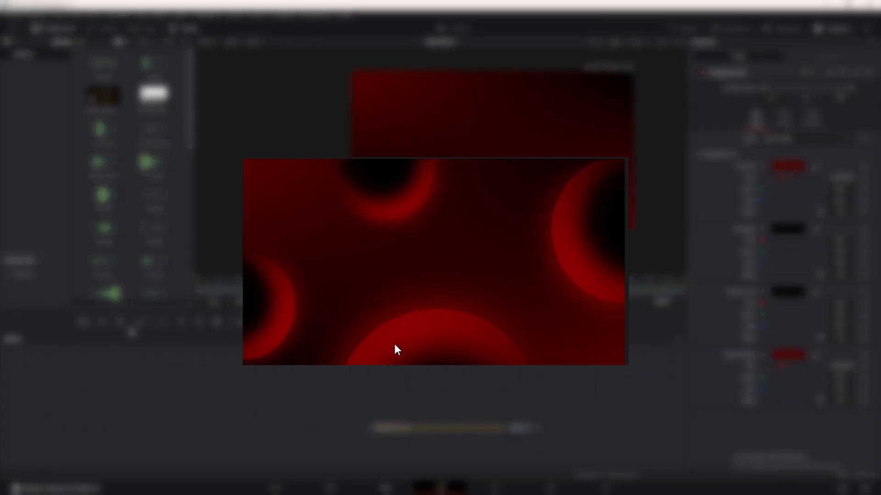
Add a second background masked by an ellipse and merge it over Background1.
{"action": "left_click_drag", "start_coordinate": [84, 321], "coordinate": [378, 363]}
{"action": "left_click_drag", "start_coordinate": [443, 402], "coordinate": [444, 403]}
{"action": "left_click_drag", "start_coordinate": [366, 336], "coordinate": [400, 402]}
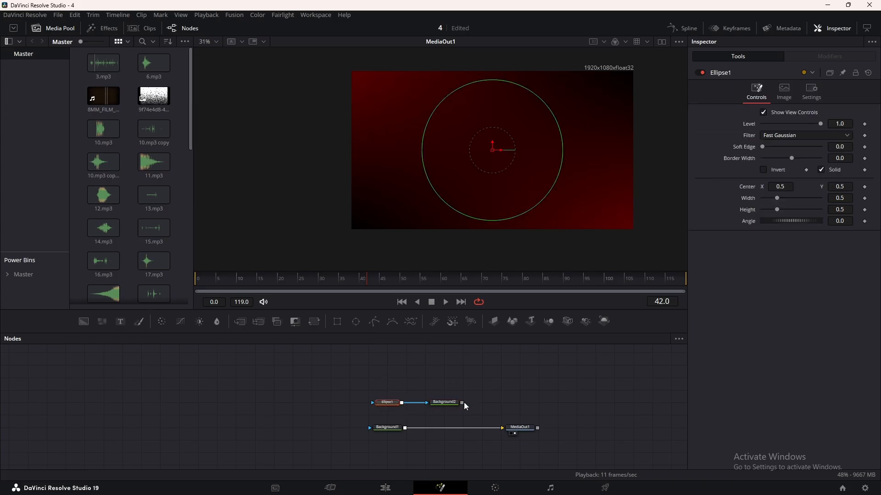
{"action": "left_click_drag", "start_coordinate": [461, 403], "coordinate": [404, 428]}
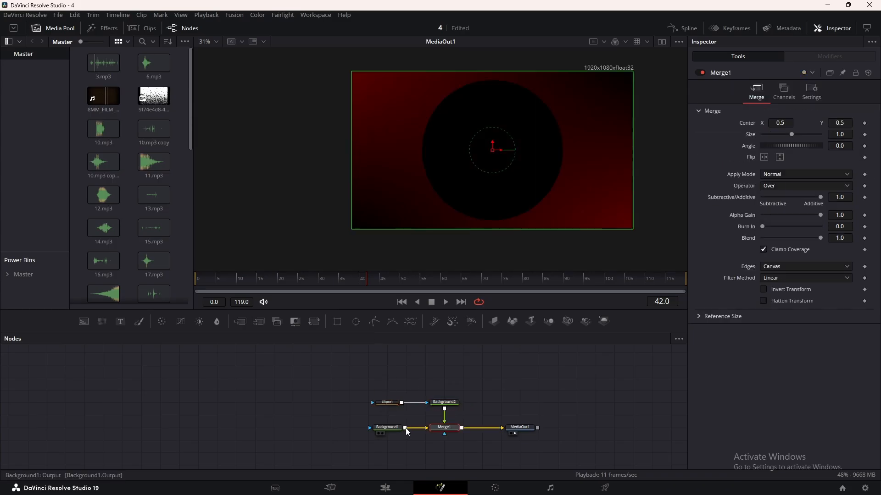
Change Background2 to a gradient fill and set its end colour stop to pure red.
{"action": "left_click", "coordinate": [442, 404]}
{"action": "left_click", "coordinate": [775, 138]}
{"action": "left_click", "coordinate": [776, 189]}
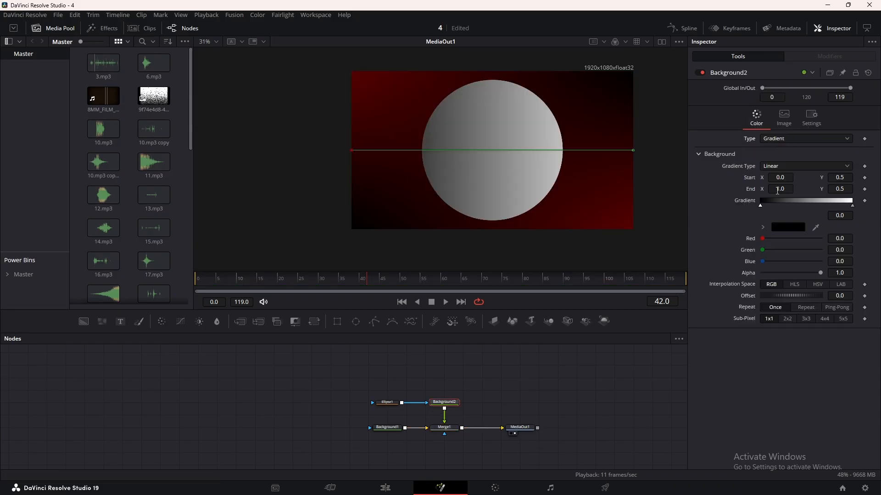
{"action": "left_click", "coordinate": [852, 206]}
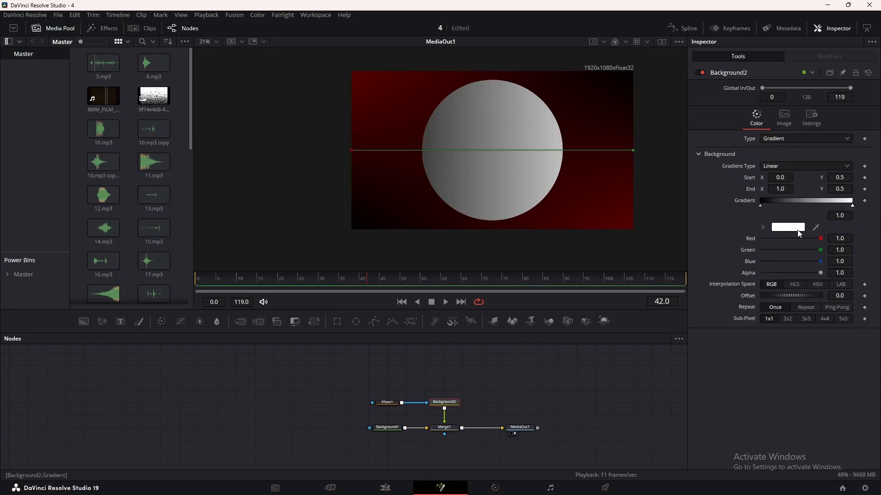
{"action": "left_click", "coordinate": [798, 228]}
{"action": "left_click", "coordinate": [341, 183]}
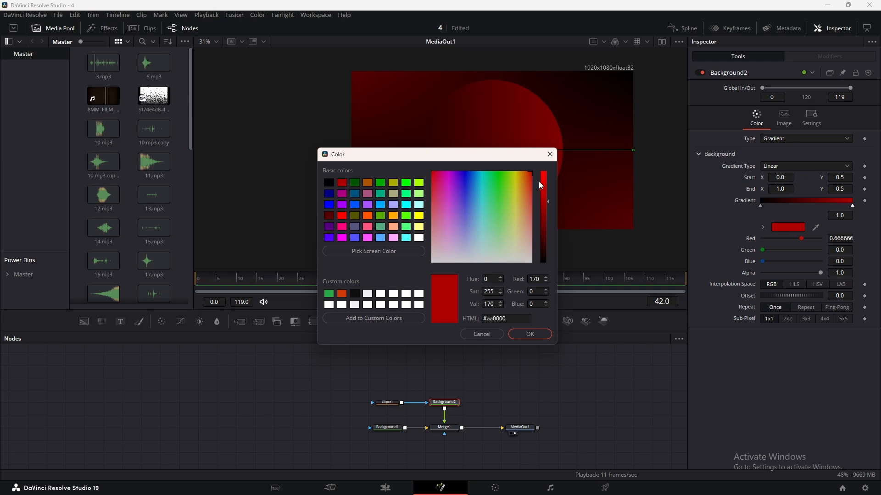
{"action": "left_click_drag", "start_coordinate": [542, 183], "coordinate": [566, 147]}
{"action": "left_click", "coordinate": [542, 335]}
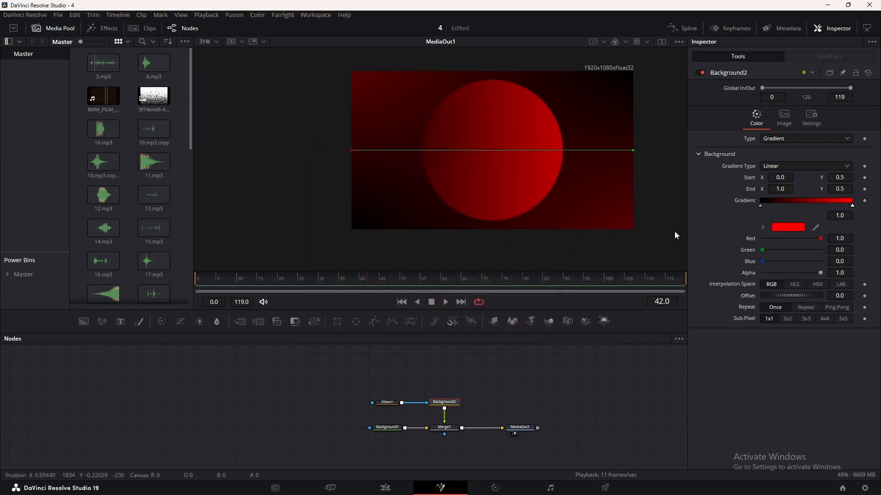
Set Background2's gradient start X to 0.5 and its gradient type to Radial.
{"action": "left_click", "coordinate": [778, 177]}
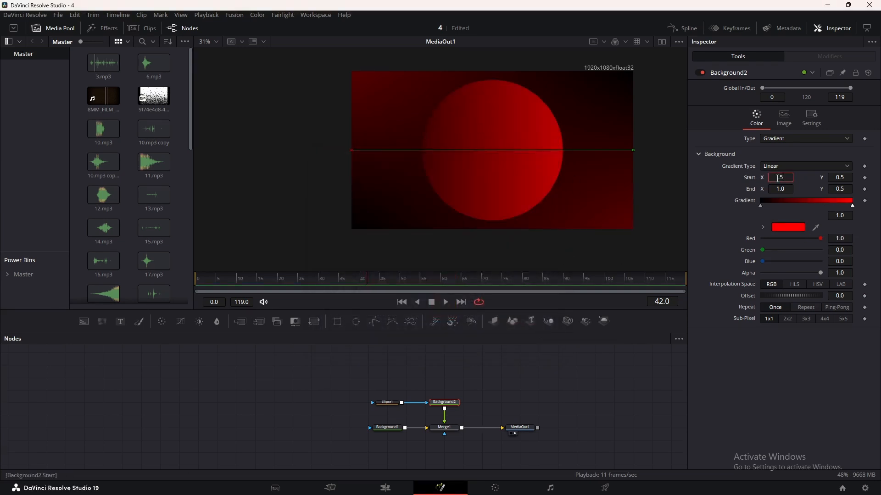
{"action": "type", "text": "0.5"}
{"action": "key", "text": "Tab"}
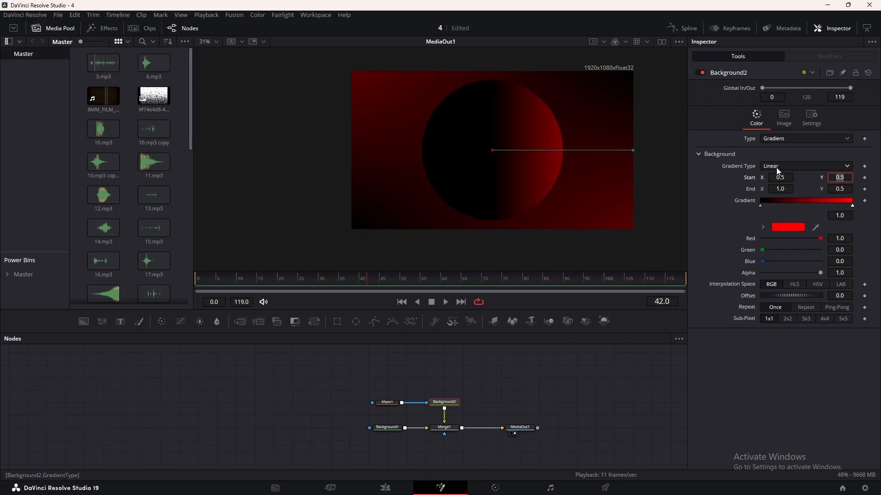
{"action": "left_click", "coordinate": [778, 168]}
{"action": "left_click", "coordinate": [776, 219]}
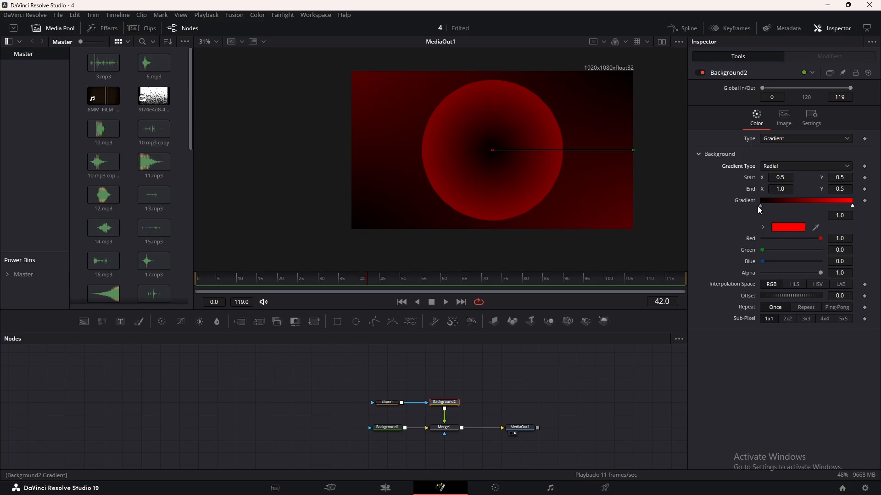
Shift the gradient's black stop to about 0.28 and lower the gradient's start point to Y 0.404.
{"action": "left_click_drag", "start_coordinate": [759, 207], "coordinate": [783, 208]}
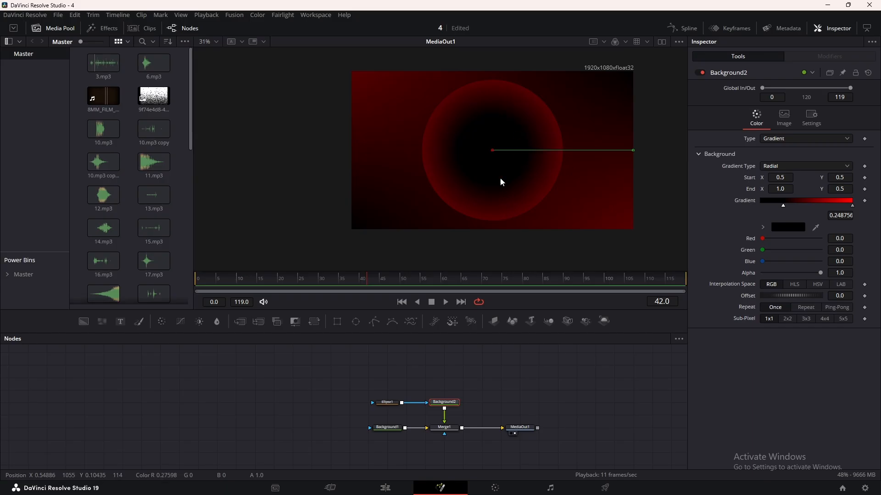
{"action": "left_click_drag", "start_coordinate": [492, 150], "coordinate": [492, 166]}
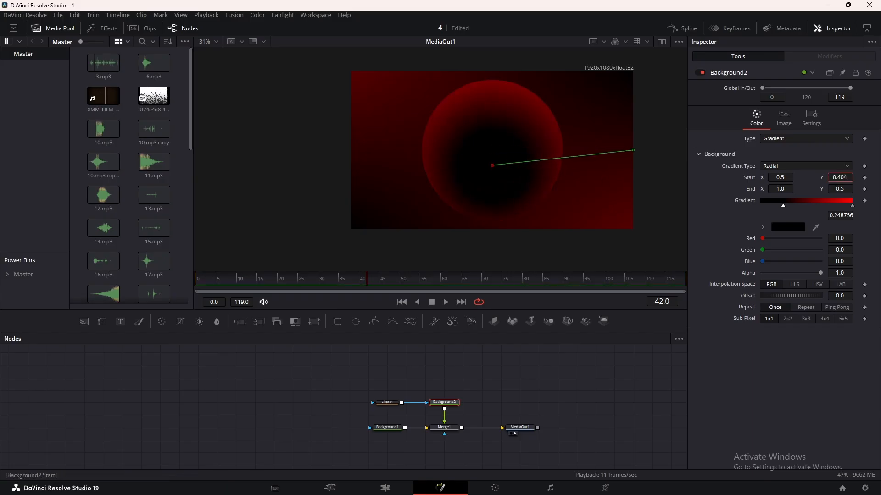
{"action": "left_click_drag", "start_coordinate": [784, 207], "coordinate": [787, 208]}
{"action": "left_click", "coordinate": [593, 375]}
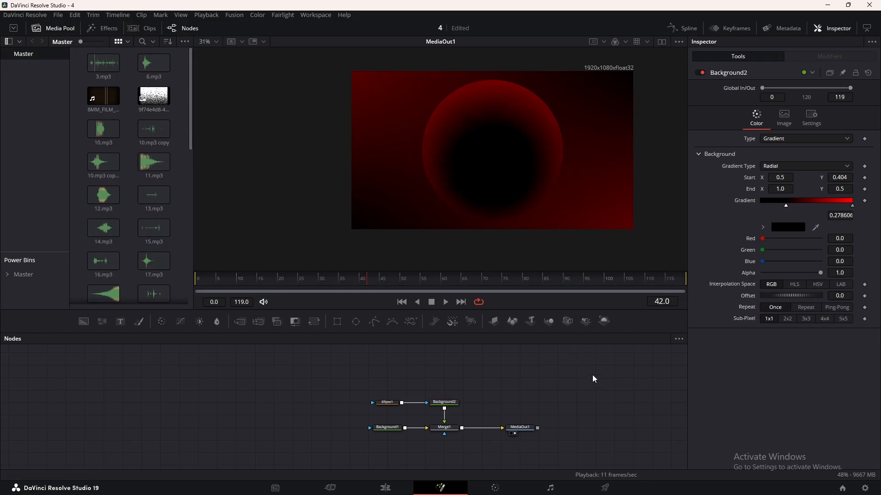
Place the Ellipse1 node closer to Background2 and insert a Soft Glow after Background2.
{"action": "left_click_drag", "start_coordinate": [398, 403], "coordinate": [416, 402]}
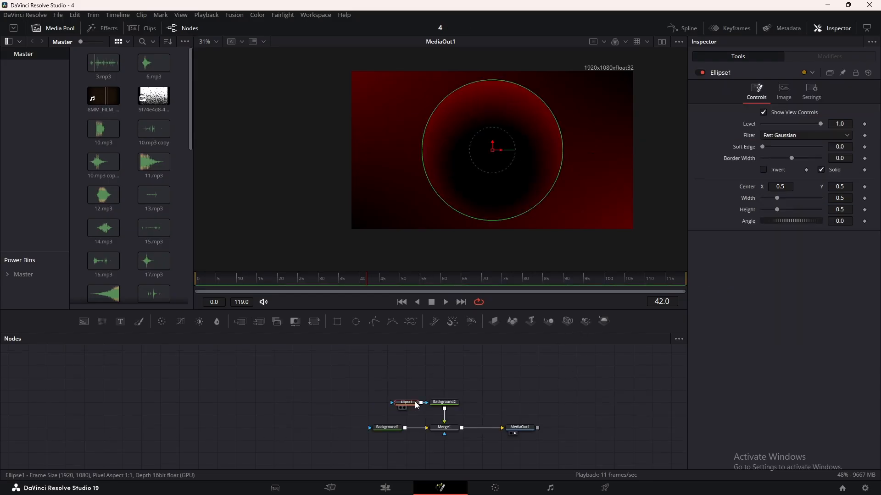
{"action": "left_click", "coordinate": [444, 379]}
{"action": "left_click", "coordinate": [453, 404]}
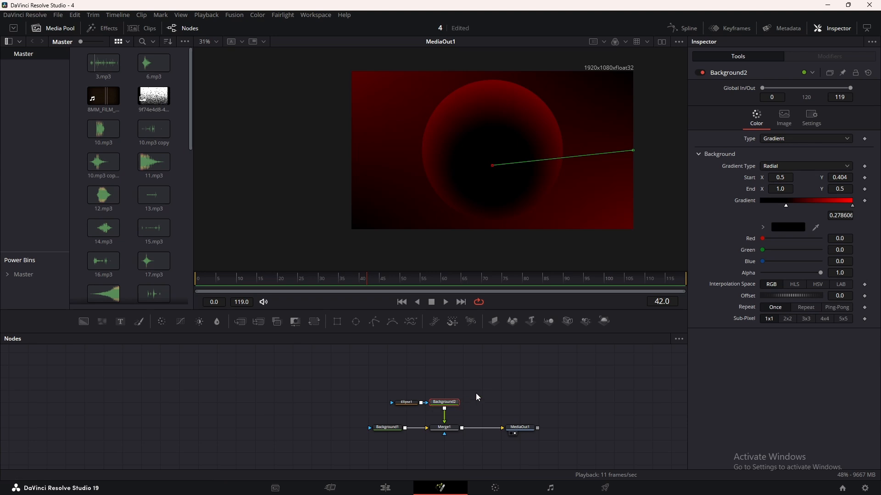
{"action": "key", "text": "shift+space"}
{"action": "type", "text": "dve"}
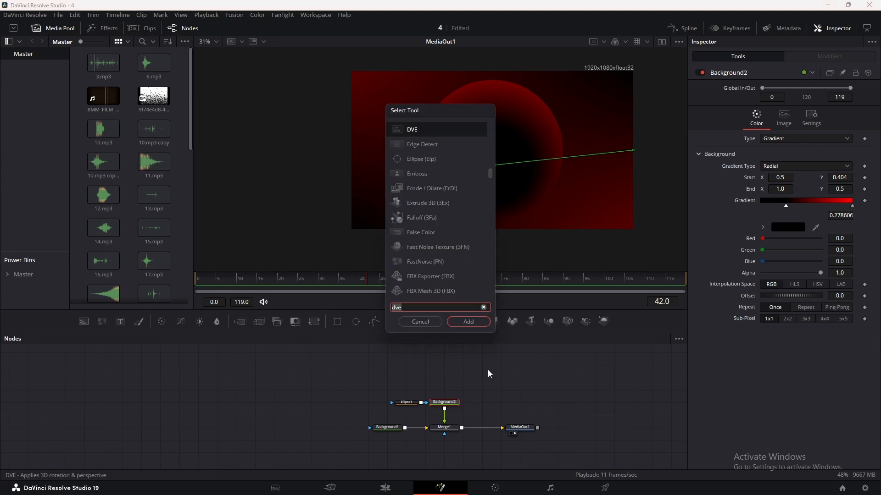
{"action": "key", "text": "BackSpace"}
{"action": "key", "text": "BackSpace"}
{"action": "key", "text": "BackSpace"}
{"action": "type", "text": "glow"}
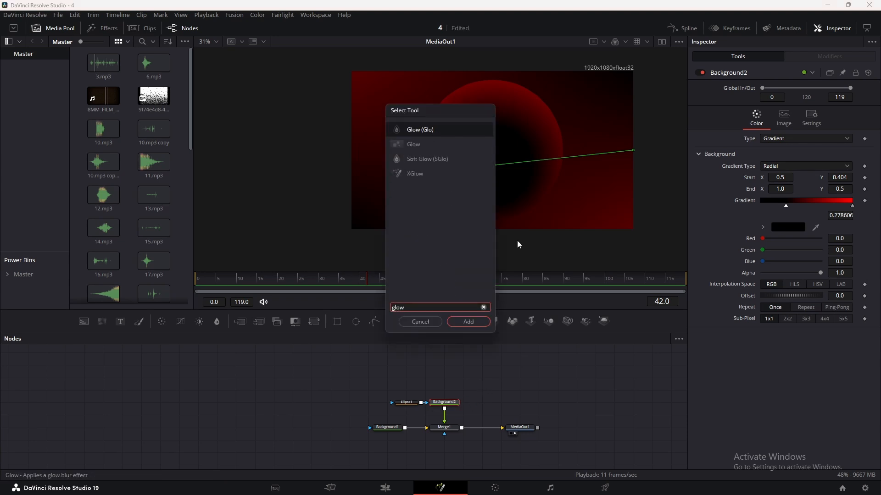
{"action": "left_click", "coordinate": [433, 157]}
{"action": "left_click", "coordinate": [468, 322]}
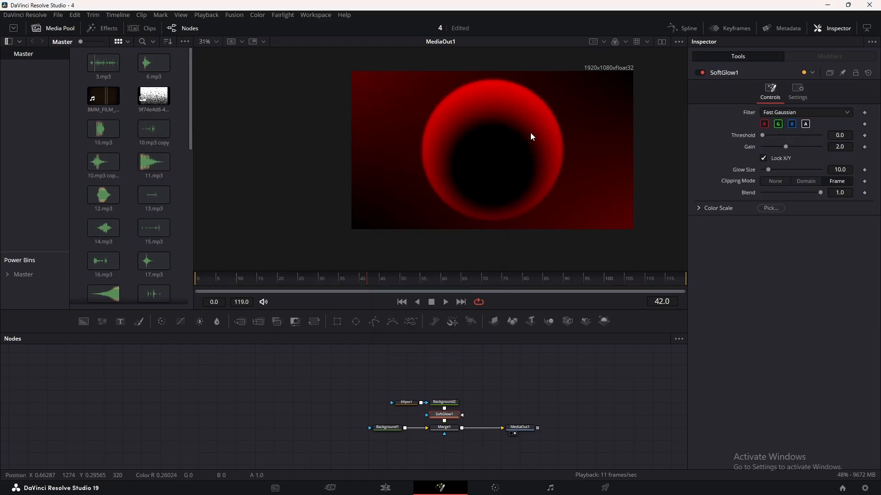
Set the Soft Glow's glow size to 57.5 and gain to 2.48, and raise the ellipse node chain above Merge1.
{"action": "left_click_drag", "start_coordinate": [769, 169], "coordinate": [797, 168]}
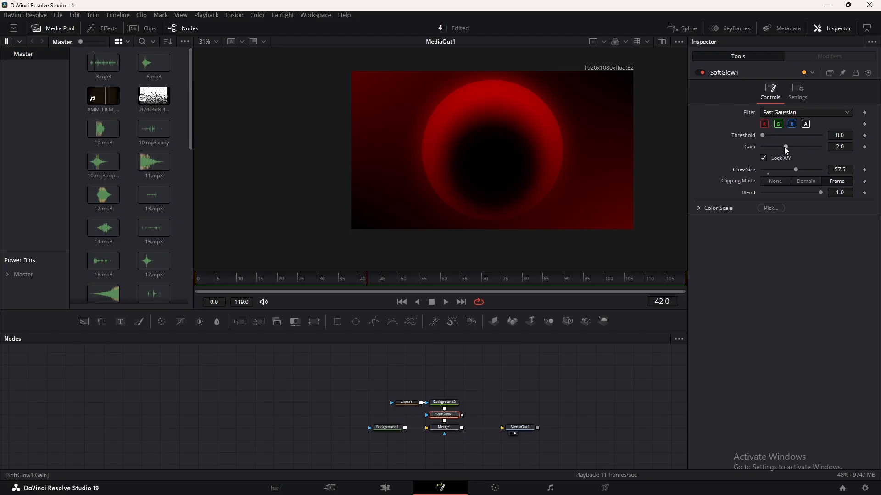
{"action": "left_click_drag", "start_coordinate": [784, 147], "coordinate": [789, 148]}
{"action": "left_click_drag", "start_coordinate": [409, 402], "coordinate": [446, 395]}
Insert a Gaussian Blur after SoftGlow1 and set its strength to 0.236.
{"action": "left_click", "coordinate": [447, 393]}
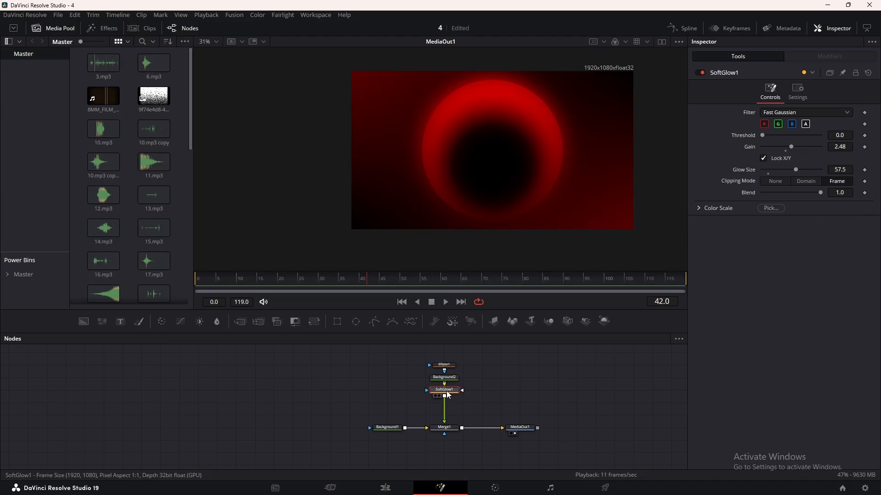
{"action": "key", "text": "shift+space"}
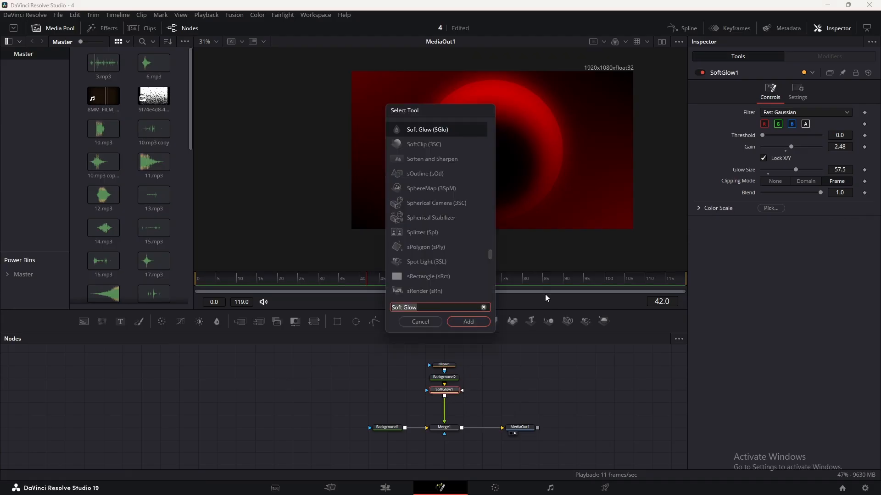
{"action": "type", "text": "blu"}
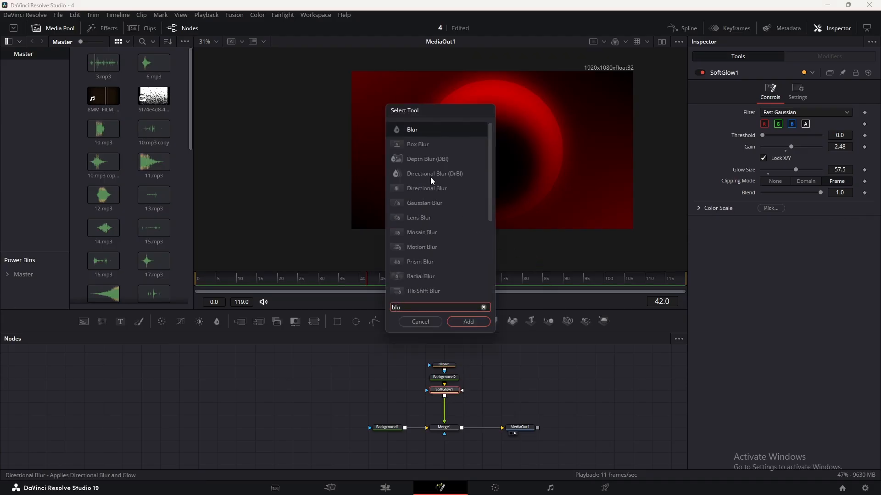
{"action": "left_click", "coordinate": [427, 200]}
{"action": "left_click", "coordinate": [465, 323]}
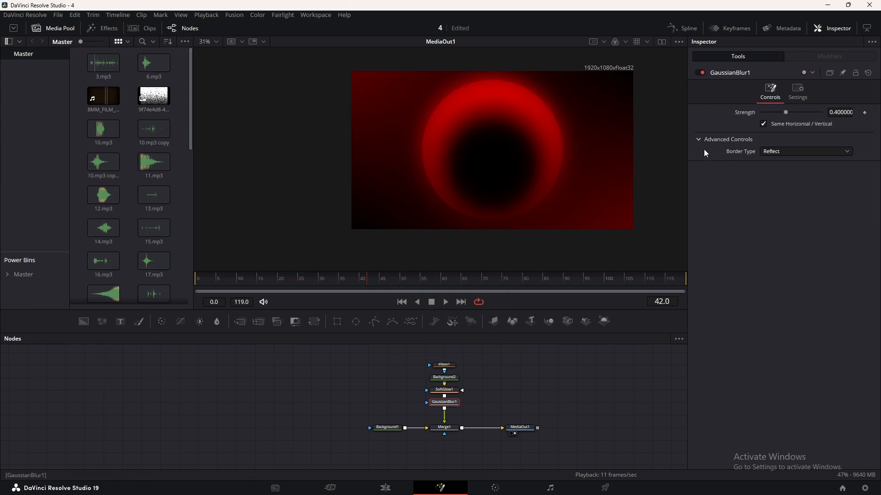
{"action": "left_click_drag", "start_coordinate": [786, 111], "coordinate": [776, 113]}
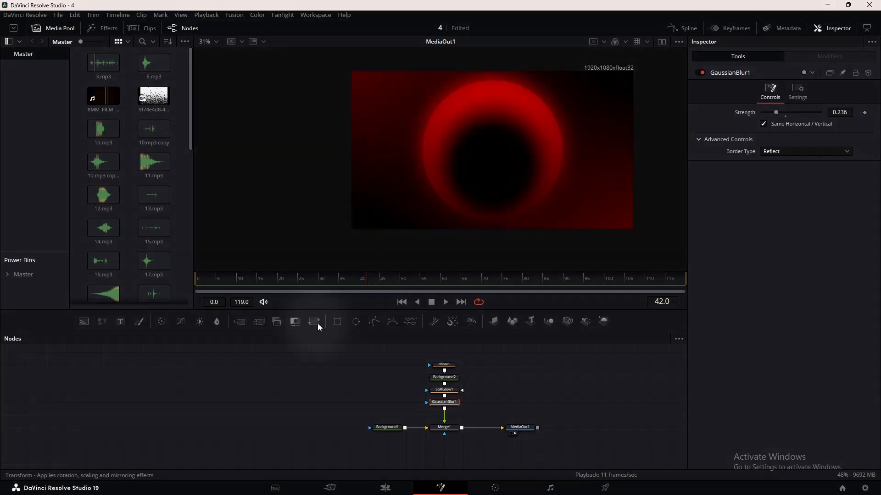
Insert a Transform after the Gaussian Blur and set its size to 0.84.
{"action": "left_click", "coordinate": [315, 321]}
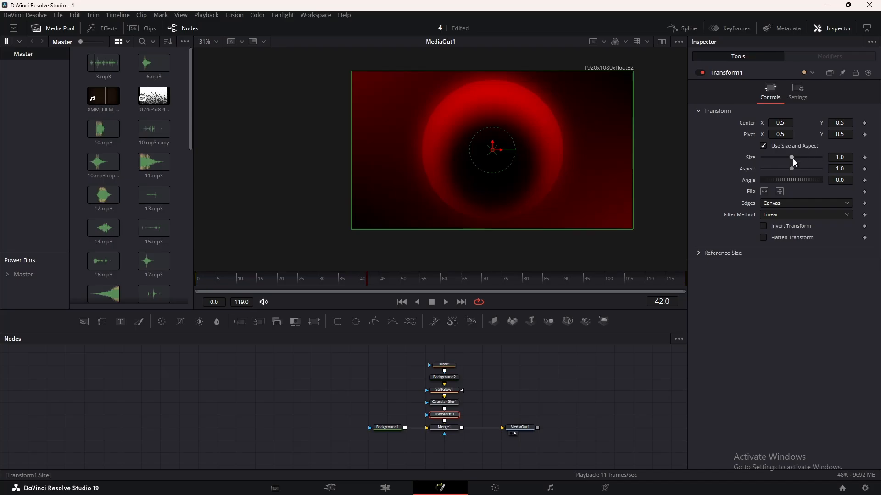
{"action": "left_click_drag", "start_coordinate": [793, 158], "coordinate": [788, 159]}
{"action": "left_click", "coordinate": [579, 392]}
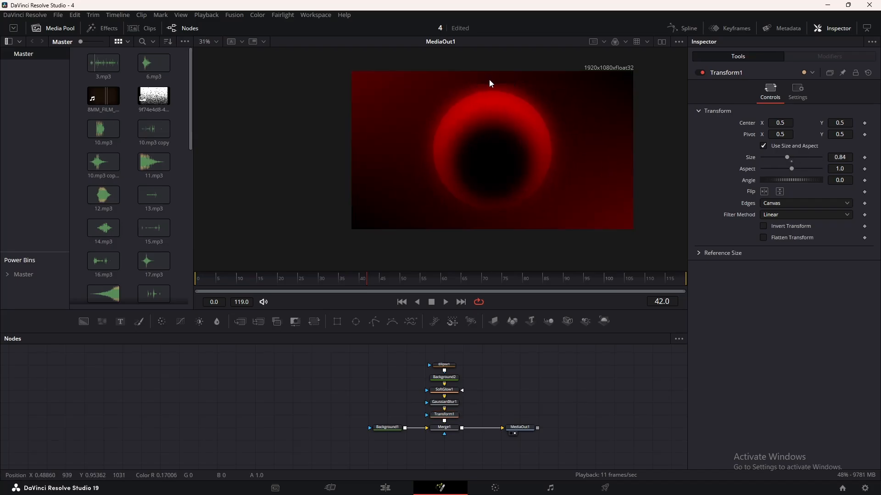
Shrink the Ellipse1 mask evenly to a width and height of about 0.4.
{"action": "left_click", "coordinate": [445, 365]}
{"action": "left_click_drag", "start_coordinate": [518, 106], "coordinate": [514, 109]}
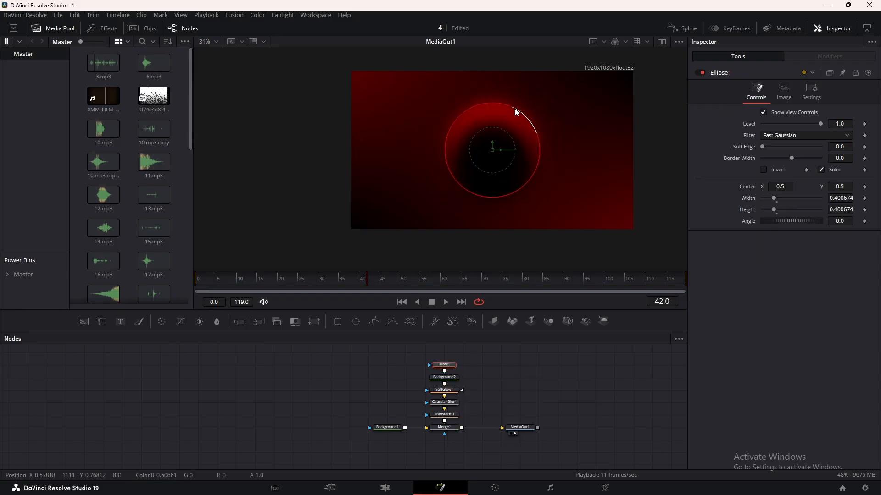
{"action": "left_click", "coordinate": [491, 395]}
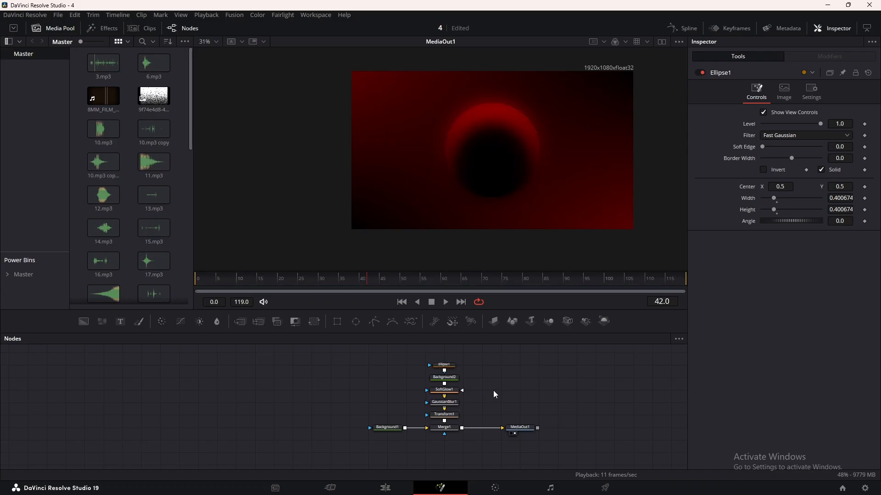
Set Transform1's size to 0.95, move the circle partly past the frame's right edge and rotate its bright rim toward the frame's interior.
{"action": "left_click", "coordinate": [453, 419]}
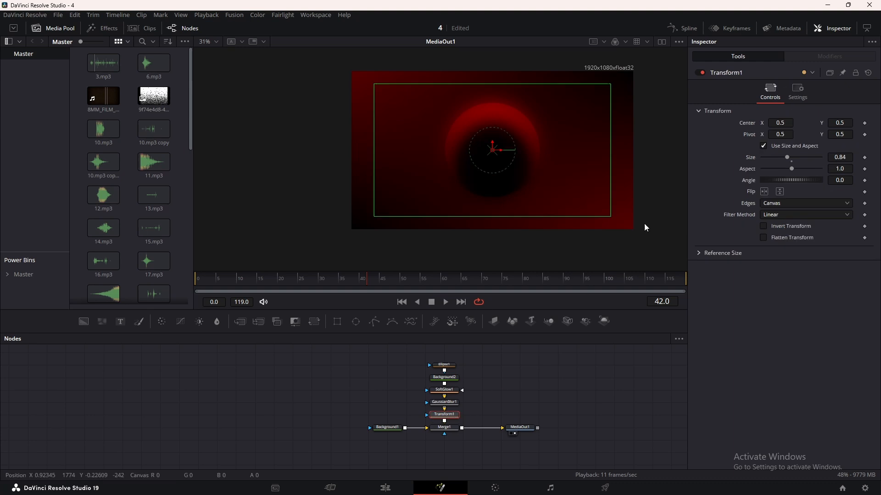
{"action": "left_click_drag", "start_coordinate": [786, 158], "coordinate": [790, 158]}
{"action": "left_click_drag", "start_coordinate": [495, 154], "coordinate": [587, 153]}
{"action": "left_click_drag", "start_coordinate": [780, 180], "coordinate": [787, 181]}
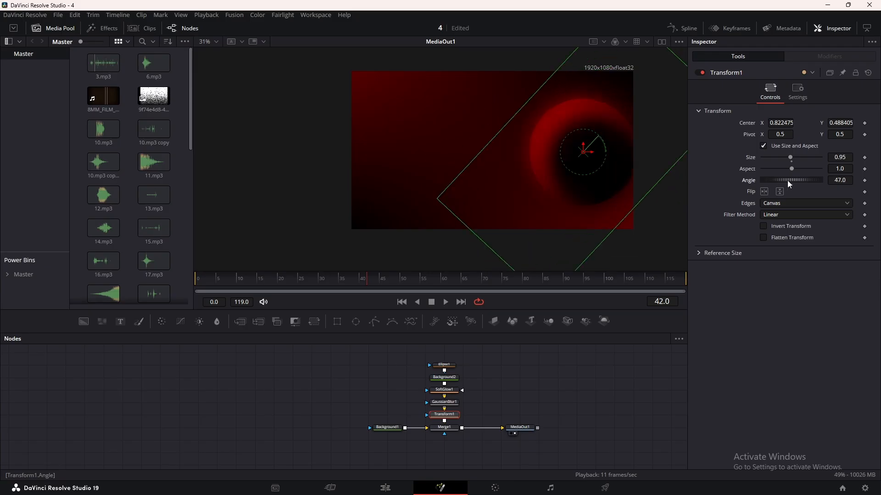
{"action": "left_click_drag", "start_coordinate": [584, 152], "coordinate": [626, 133]}
{"action": "left_click_drag", "start_coordinate": [785, 180], "coordinate": [797, 178]}
{"action": "left_click_drag", "start_coordinate": [625, 129], "coordinate": [629, 126]}
Apply a Shake modifier to Merge1's Center parameter.
{"action": "left_click_drag", "start_coordinate": [474, 395], "coordinate": [403, 399]}
{"action": "left_click", "coordinate": [373, 429]}
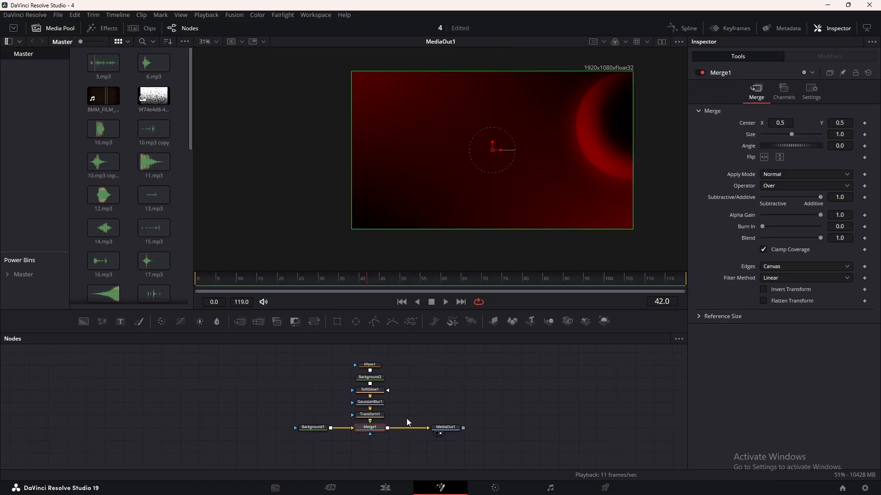
{"action": "right_click", "coordinate": [749, 123]}
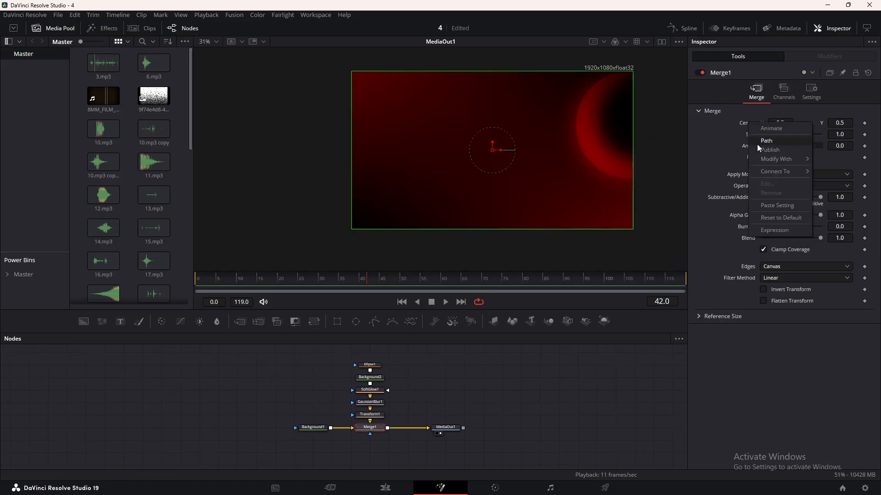
{"action": "mouse_move", "coordinate": [764, 157]}
{"action": "left_click", "coordinate": [686, 196]}
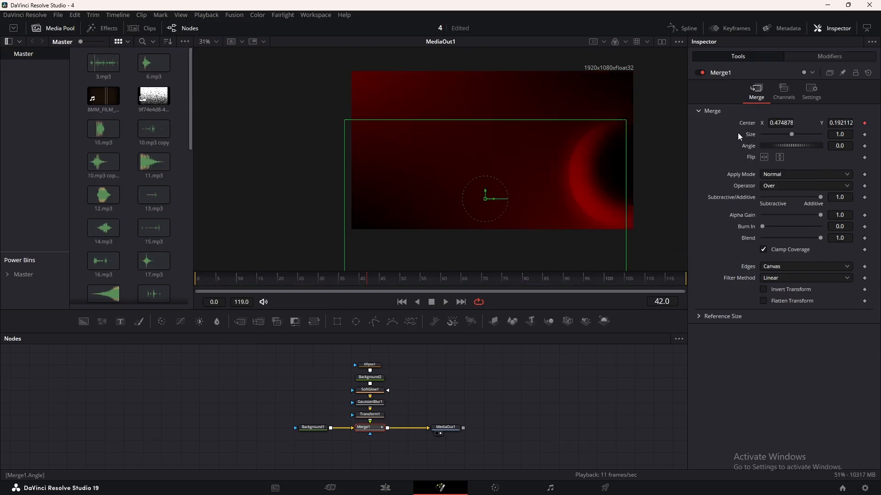
Set the Shake modifier's minimum to 0.497 and maximum to 0.522.
{"action": "left_click", "coordinate": [810, 57]}
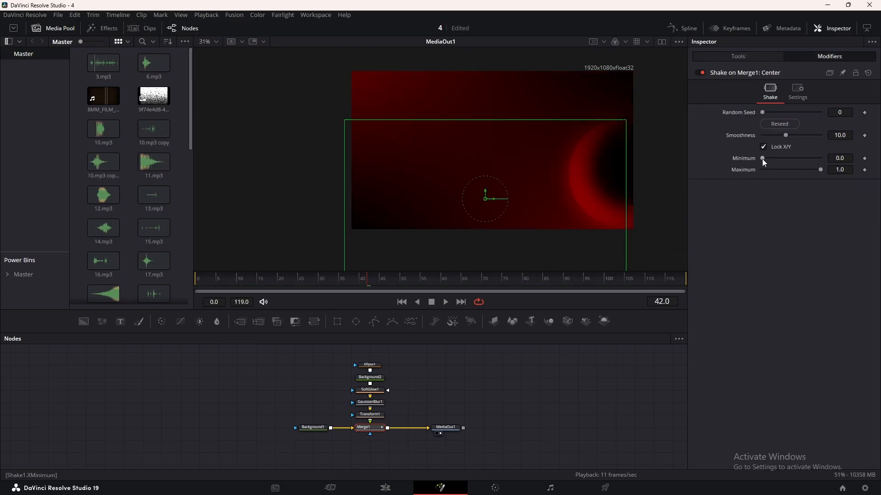
{"action": "left_click_drag", "start_coordinate": [762, 159], "coordinate": [794, 170]}
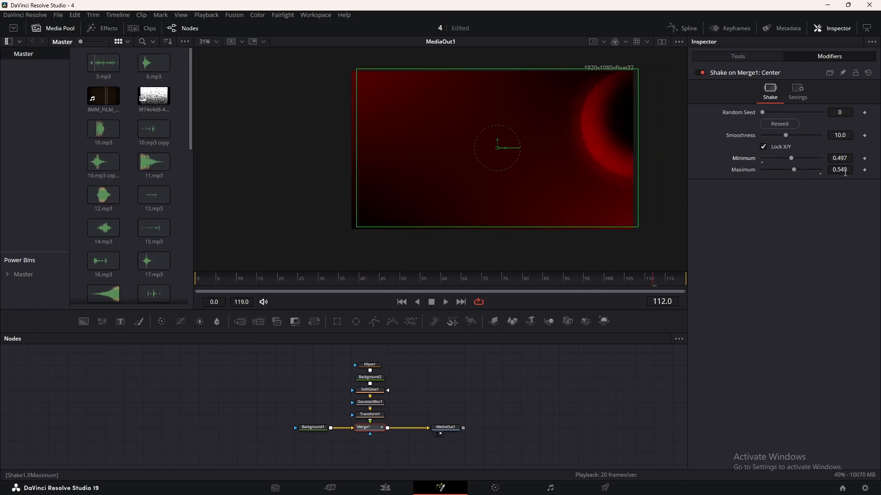
{"action": "left_click_drag", "start_coordinate": [843, 170], "coordinate": [834, 169]}
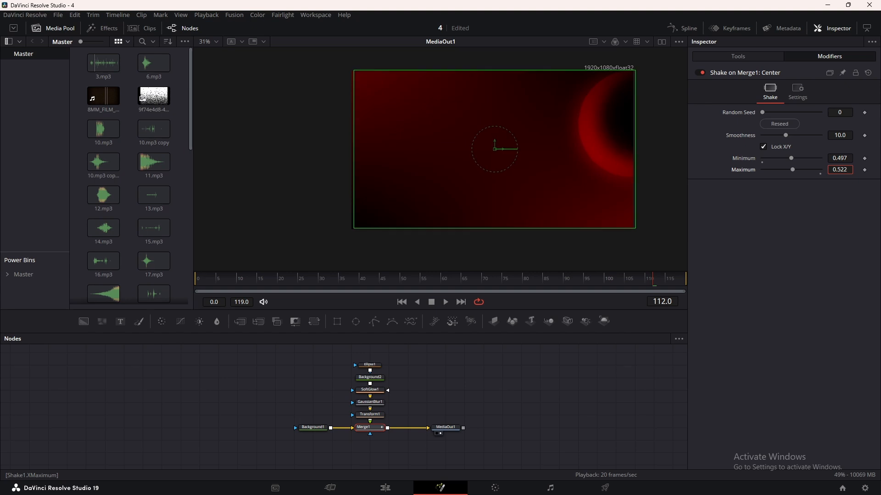
Preview the shake motion and insert a copy of the Ellipse1-to-Merge1 node branch between Merge1 and MediaOut1.
{"action": "key", "text": "space"}
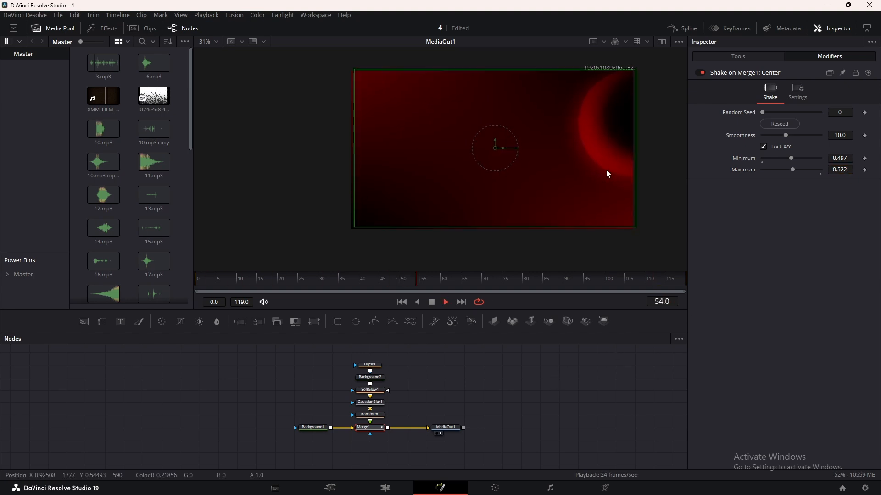
{"action": "key", "text": "space"}
{"action": "left_click", "coordinate": [495, 394]}
{"action": "left_click_drag", "start_coordinate": [361, 358], "coordinate": [376, 436]}
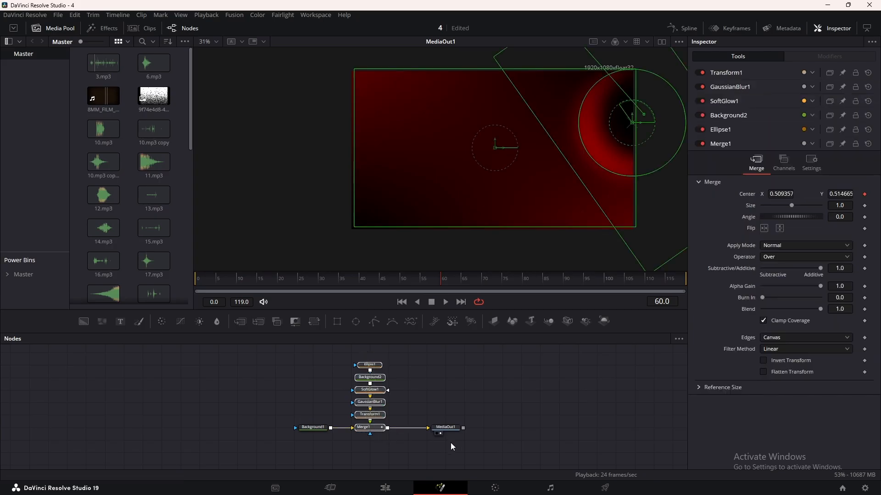
{"action": "left_click_drag", "start_coordinate": [445, 428], "coordinate": [559, 427]}
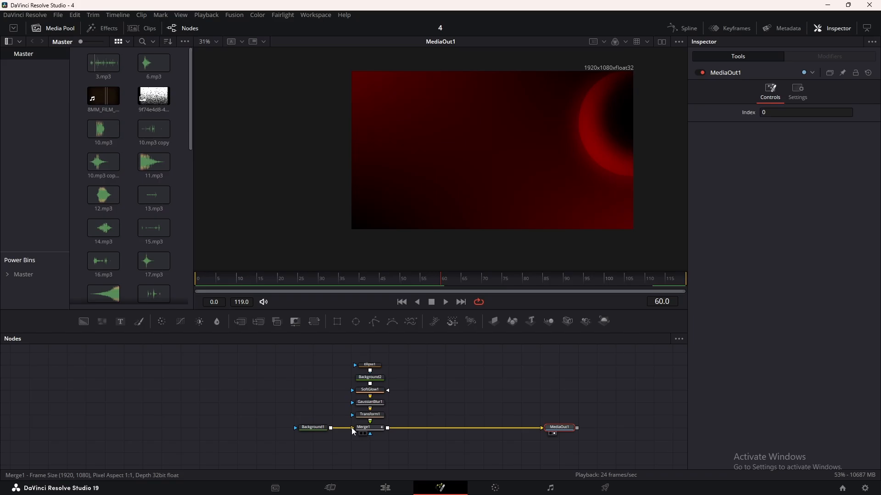
{"action": "left_click", "coordinate": [377, 430]}
{"action": "key", "text": "ctrl+v"}
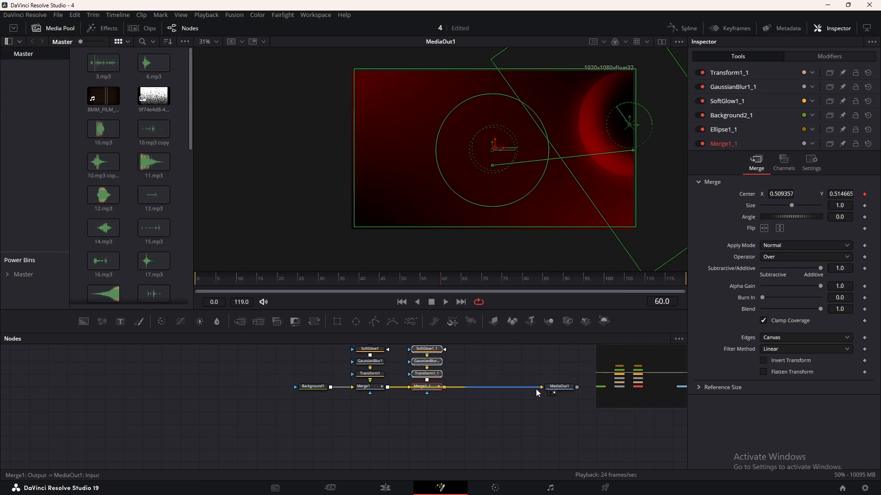
{"action": "left_click_drag", "start_coordinate": [538, 392], "coordinate": [497, 433]}
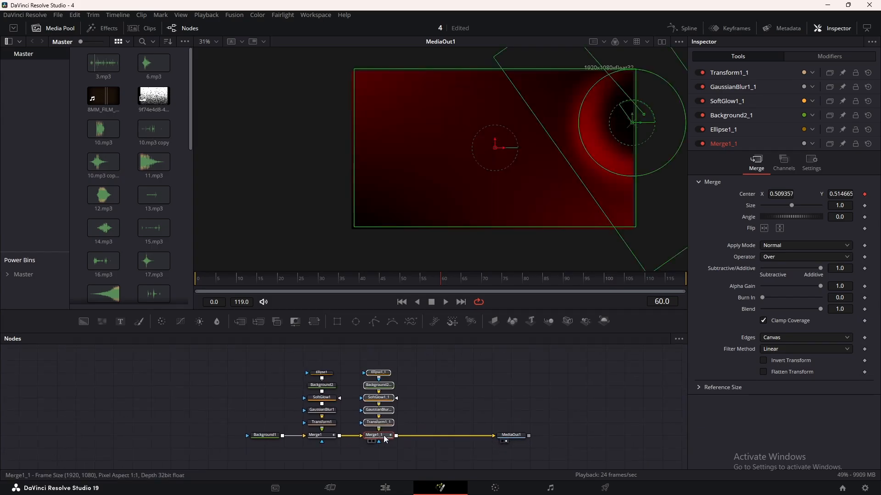
Move the second circle to the frame's upper edge with its bright rim facing inward, and increase GaussianBlur1_1's strength.
{"action": "left_click", "coordinate": [381, 422]}
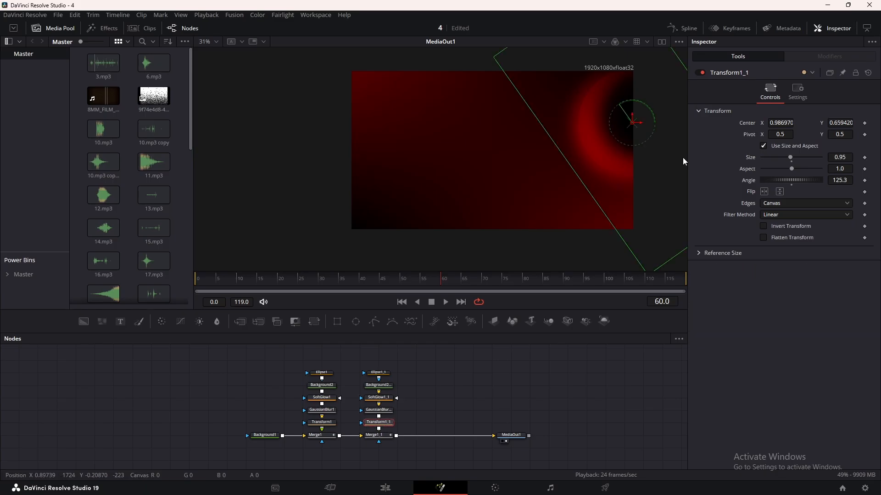
{"action": "left_click_drag", "start_coordinate": [634, 118], "coordinate": [462, 78]}
{"action": "left_click", "coordinate": [380, 412]}
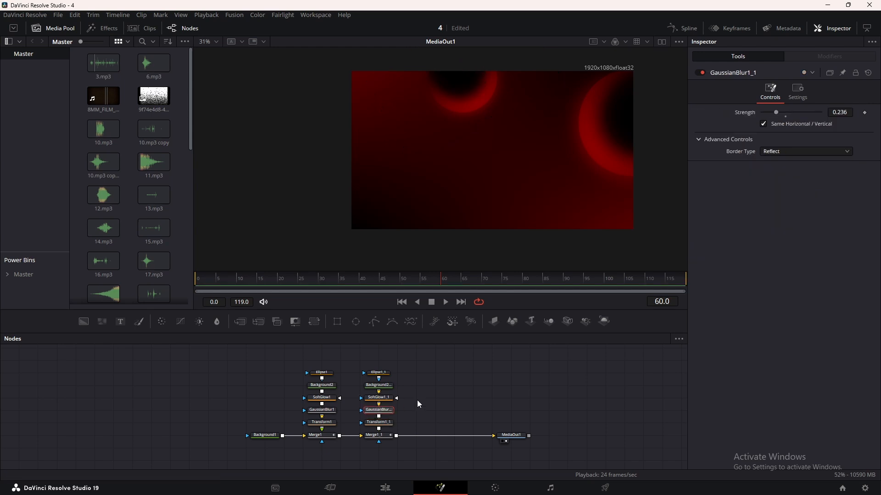
{"action": "left_click_drag", "start_coordinate": [779, 117], "coordinate": [796, 114]}
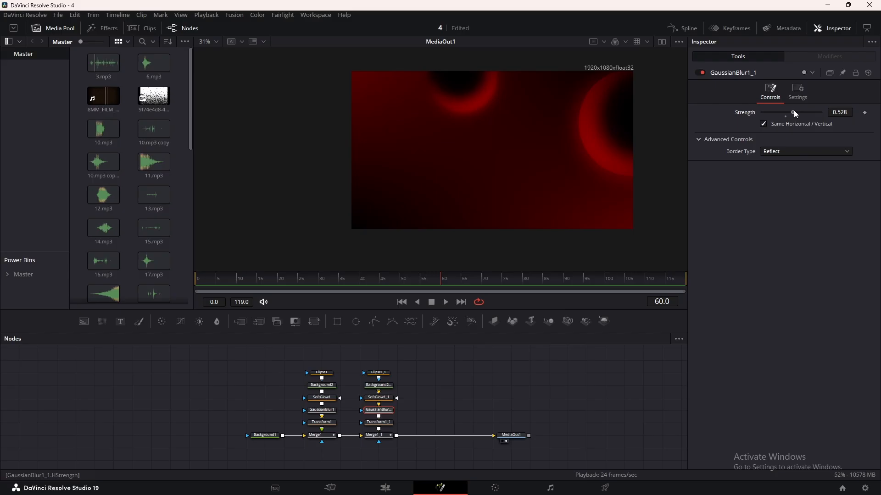
{"action": "left_click_drag", "start_coordinate": [796, 114], "coordinate": [800, 114]}
Paste the circle branch again and insert its merge between Merge1_1 and MediaOut1.
{"action": "key", "text": "ctrl+v"}
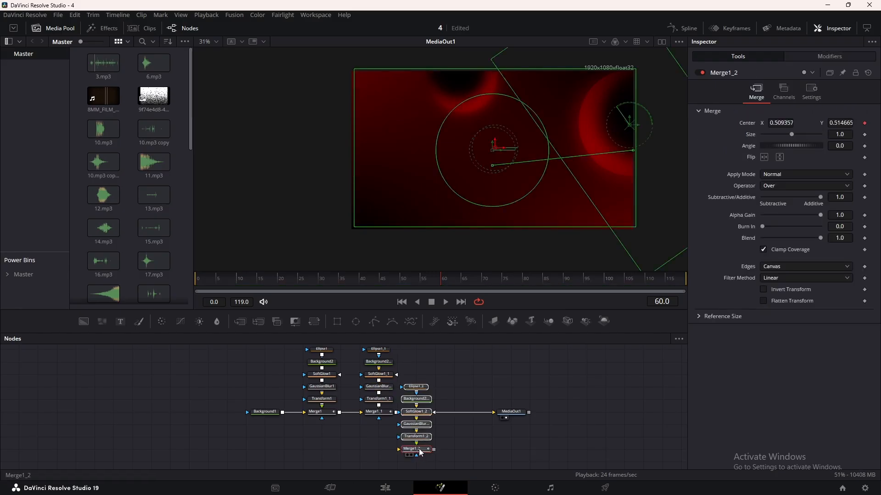
{"action": "left_click_drag", "start_coordinate": [421, 453], "coordinate": [495, 412]}
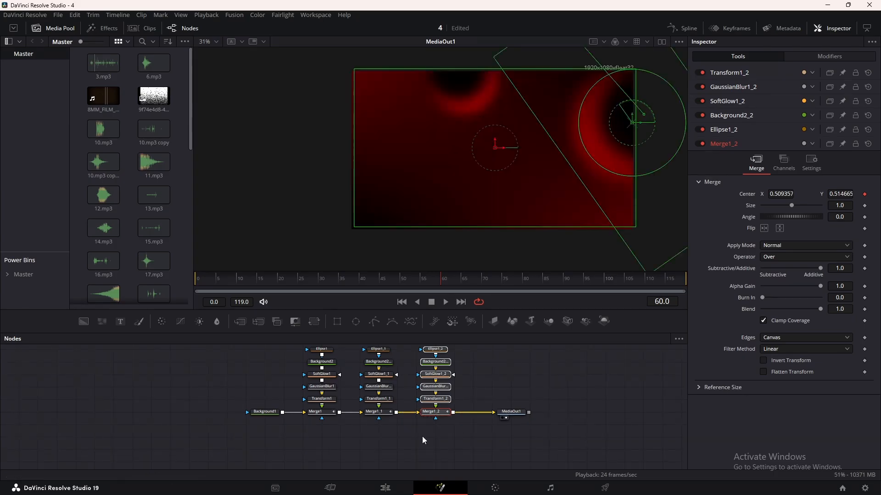
{"action": "left_click_drag", "start_coordinate": [423, 437], "coordinate": [304, 456]}
Enlarge the third circle and place it partly below the frame with its rim facing up, and set GaussianBlur1_2's strength to 0.11.
{"action": "left_click", "coordinate": [317, 420]}
{"action": "left_click_drag", "start_coordinate": [632, 122], "coordinate": [506, 207]}
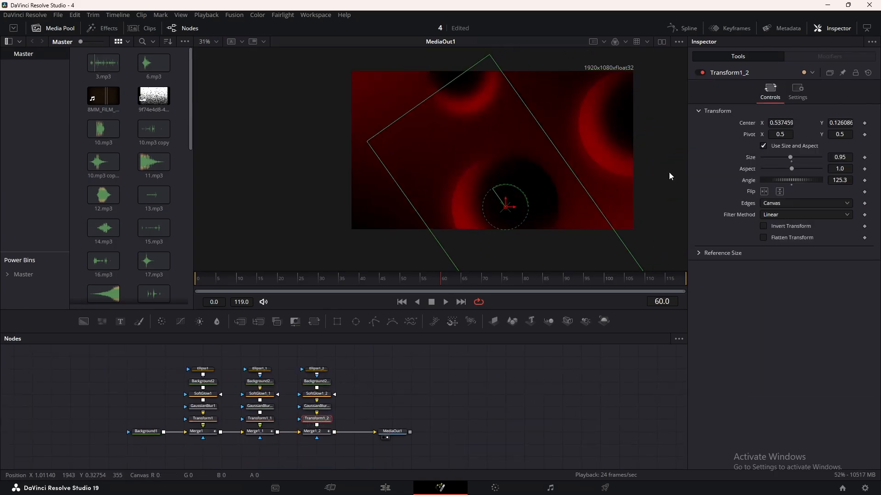
{"action": "left_click_drag", "start_coordinate": [783, 180], "coordinate": [838, 180]}
{"action": "left_click_drag", "start_coordinate": [790, 157], "coordinate": [794, 157]}
{"action": "left_click_drag", "start_coordinate": [506, 208], "coordinate": [497, 253]}
{"action": "left_click", "coordinate": [316, 407]}
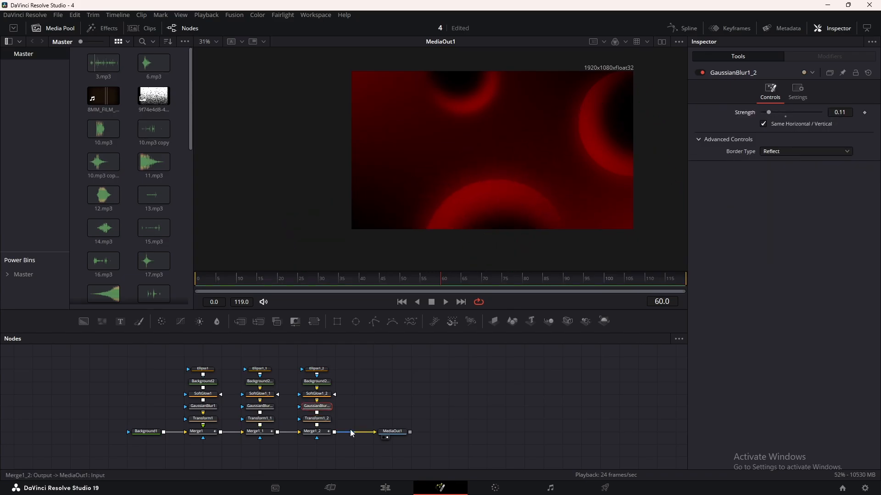
Make room before MediaOut1 and insert a fourth copy of the circle branch after Merge1_2.
{"action": "left_click_drag", "start_coordinate": [392, 432], "coordinate": [505, 432]}
{"action": "left_click", "coordinate": [382, 423]}
{"action": "key", "text": "ctrl+v"}
{"action": "left_click_drag", "start_coordinate": [439, 375], "coordinate": [457, 424]}
Place the fourth circle partly past the frame's left edge with its rim facing inward, and set GaussianBlur1_3's strength to 0.37.
{"action": "left_click", "coordinate": [391, 437]}
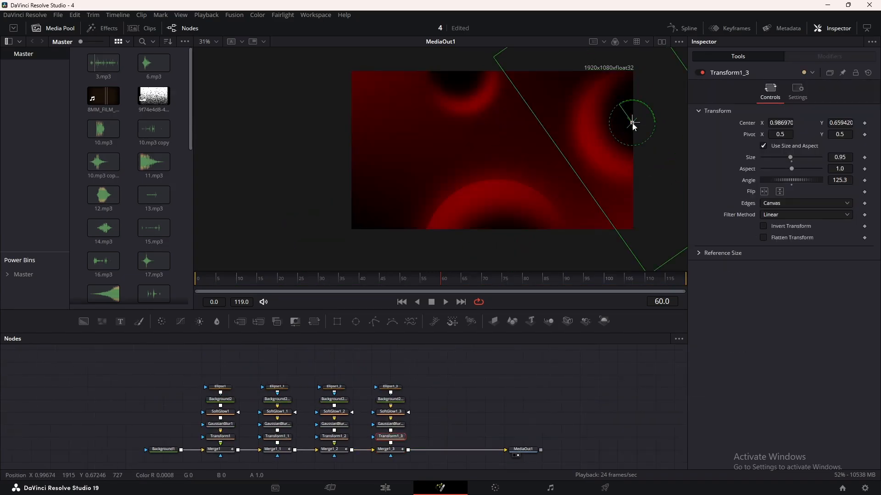
{"action": "left_click_drag", "start_coordinate": [633, 123], "coordinate": [370, 162]}
{"action": "left_click_drag", "start_coordinate": [783, 181], "coordinate": [782, 157]}
{"action": "left_click", "coordinate": [390, 424]}
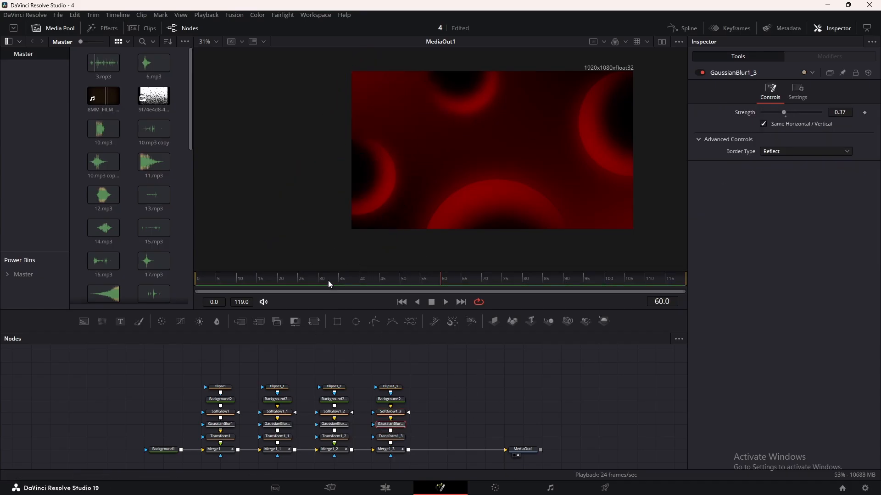
Give all four merges' Shake modifiers different random seeds, with 6710 for Merge1 and 27767 for Merge1_3, and preview the motion.
{"action": "left_click", "coordinate": [238, 281]}
{"action": "key", "text": "space"}
{"action": "left_click", "coordinate": [222, 452]}
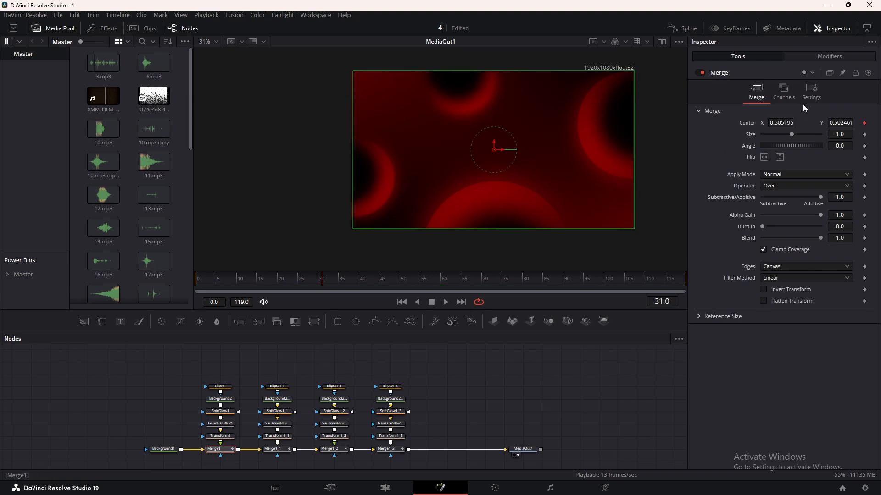
{"action": "left_click", "coordinate": [818, 57]}
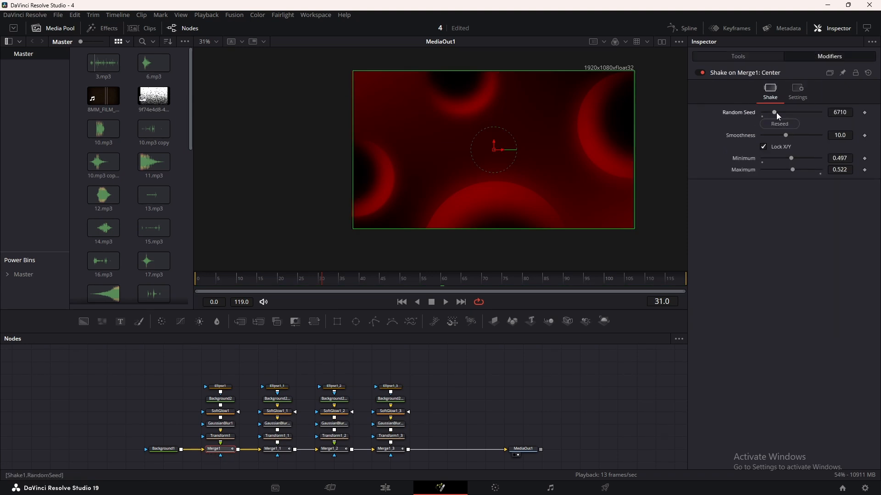
{"action": "left_click", "coordinate": [274, 449]}
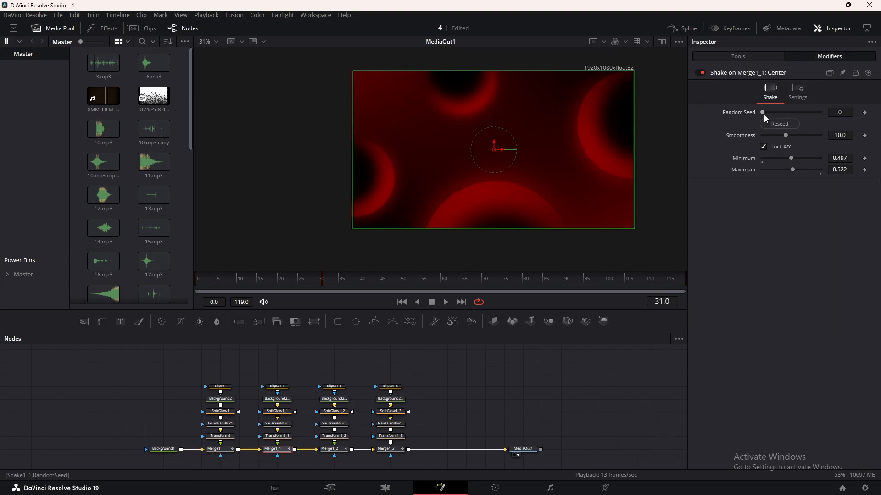
{"action": "left_click", "coordinate": [776, 123]}
{"action": "left_click", "coordinate": [339, 450]}
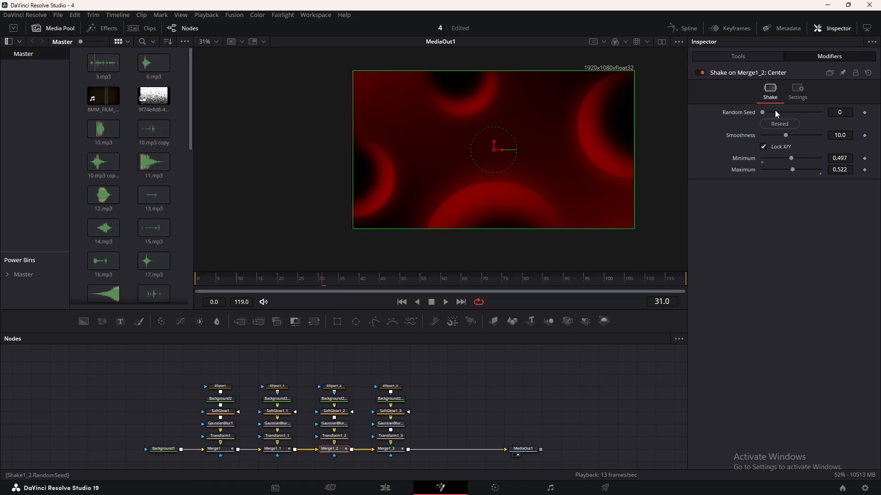
{"action": "left_click_drag", "start_coordinate": [775, 112], "coordinate": [803, 111]}
{"action": "left_click", "coordinate": [399, 451]}
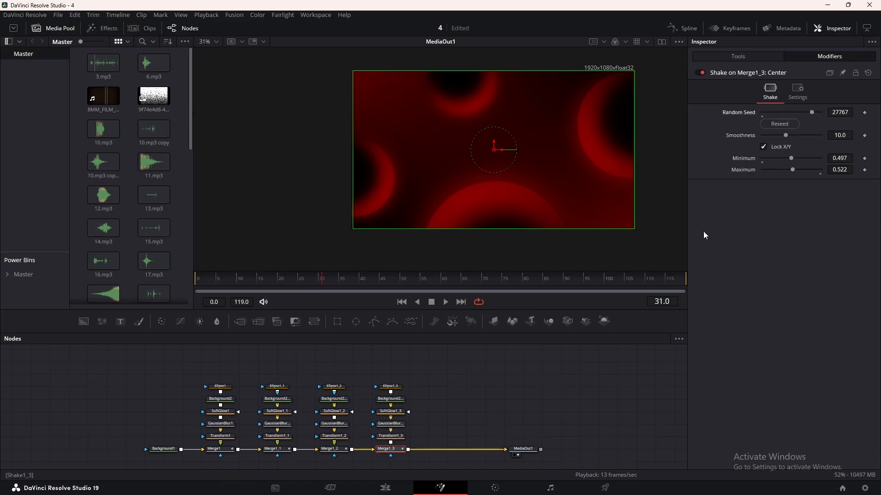
{"action": "left_click", "coordinate": [558, 386]}
{"action": "key", "text": "space"}
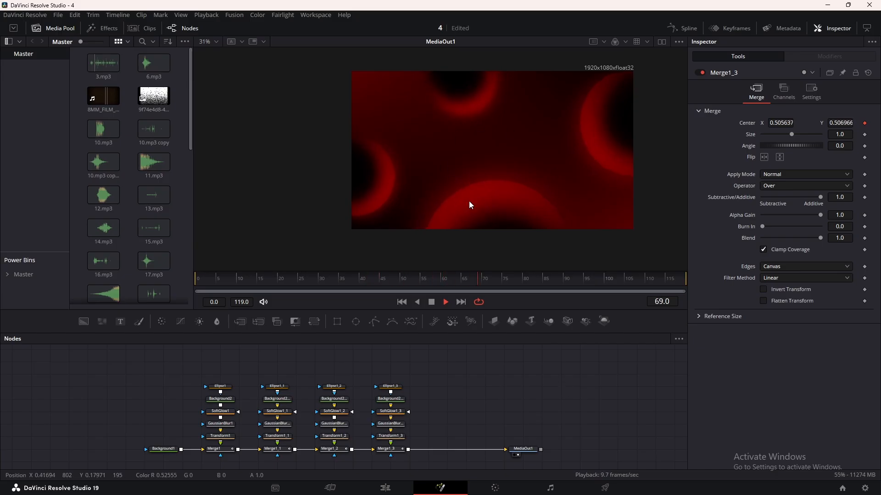
Add a separate Background node beside the circle branches and attach a Grid tool to it, showing the grid in the viewer.
{"action": "left_click_drag", "start_coordinate": [488, 352], "coordinate": [205, 456]}
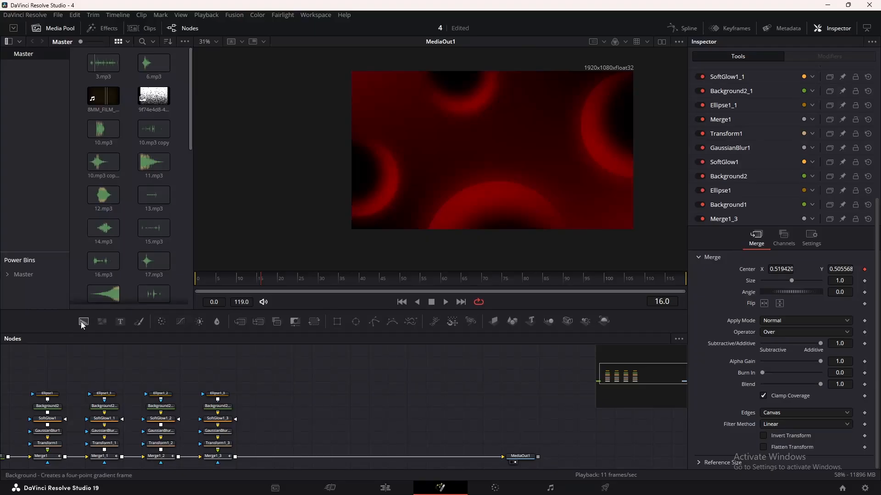
{"action": "left_click_drag", "start_coordinate": [84, 321], "coordinate": [359, 406]}
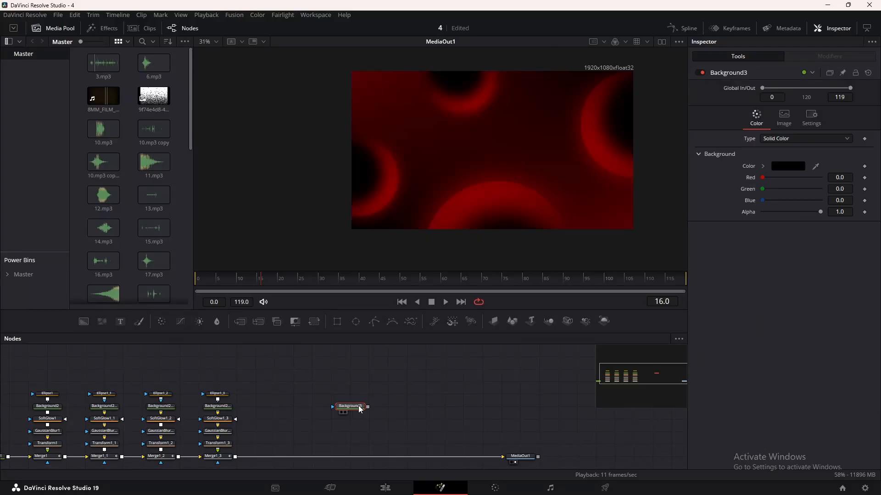
{"action": "key", "text": "shift+space"}
{"action": "type", "text": "Transform"}
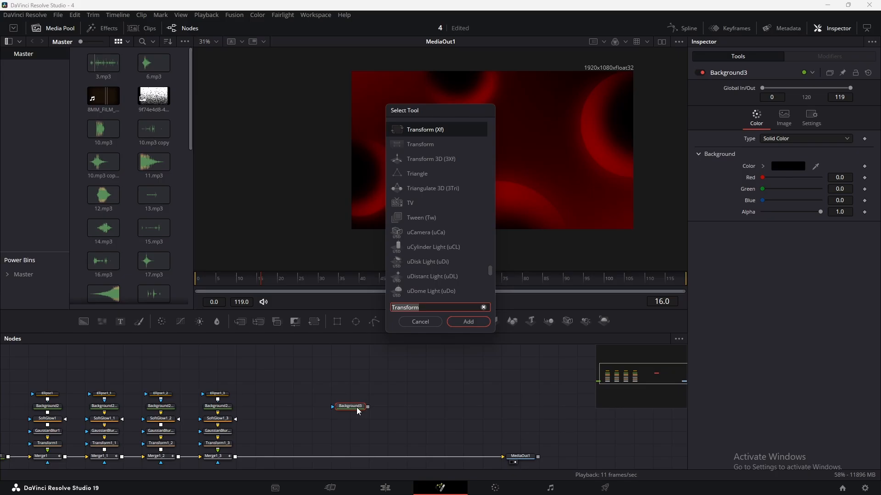
{"action": "type", "text": "grid"}
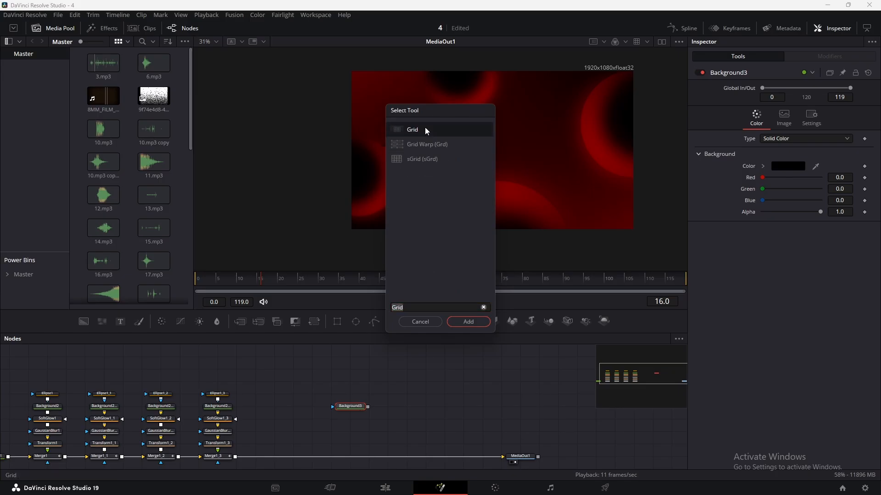
{"action": "left_click", "coordinate": [476, 322]}
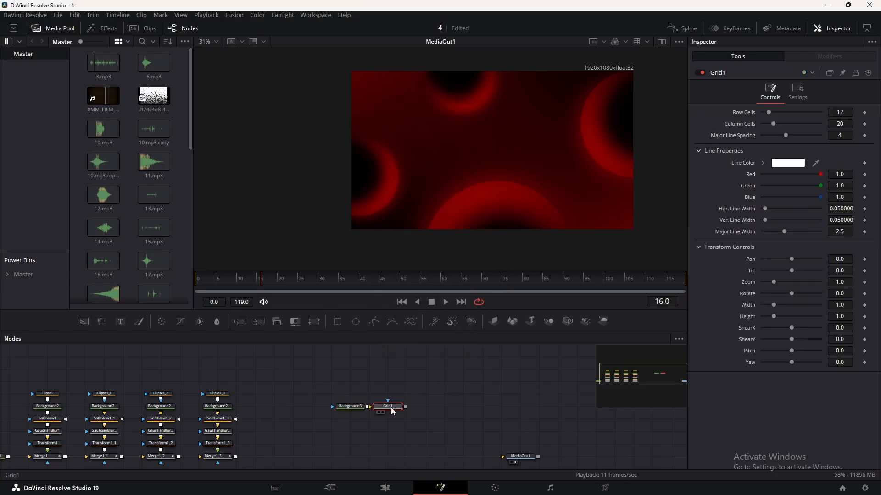
{"action": "key", "text": "1"}
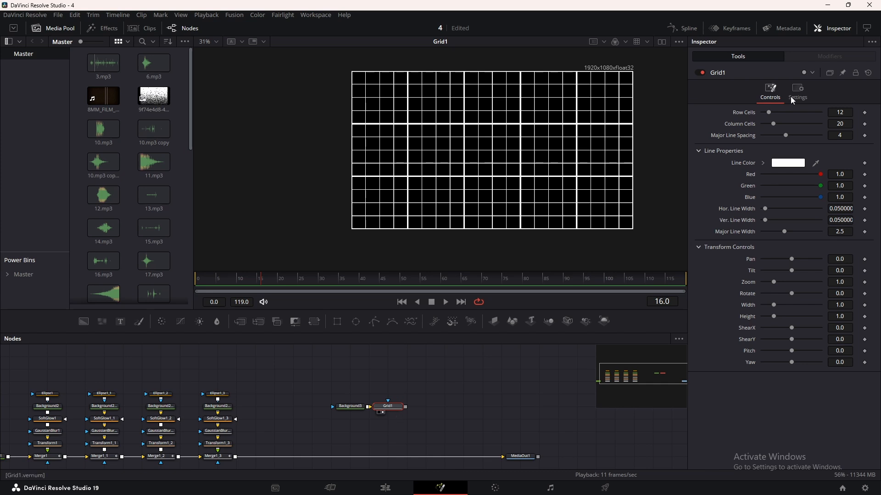
Set Grid1 to 76 row cells, 100 column cells and a major line spacing of 0.
{"action": "left_click_drag", "start_coordinate": [787, 136], "coordinate": [821, 120]}
{"action": "scroll", "coordinate": [513, 155], "scroll_direction": "up", "scroll_amount": 3}
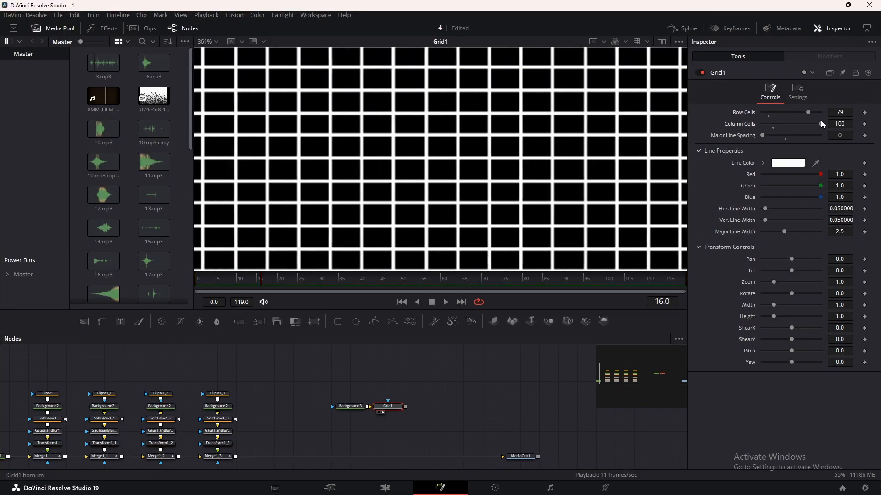
{"action": "scroll", "coordinate": [581, 157], "scroll_direction": "down", "scroll_amount": 3}
{"action": "scroll", "coordinate": [581, 158], "scroll_direction": "up", "scroll_amount": 3}
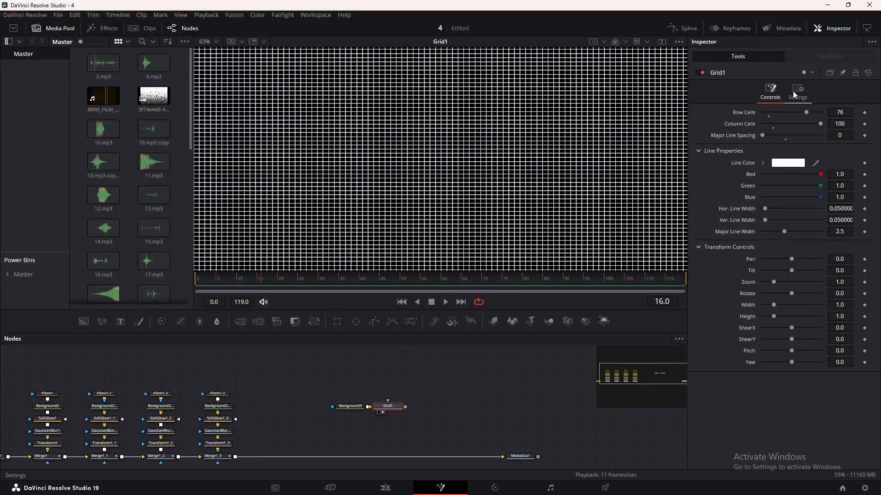
Fade the grid lines by lowering Grid1's blend to 0.213.
{"action": "left_click", "coordinate": [794, 91]}
{"action": "left_click_drag", "start_coordinate": [819, 121], "coordinate": [775, 124]}
{"action": "scroll", "coordinate": [432, 209], "scroll_direction": "down", "scroll_amount": 2}
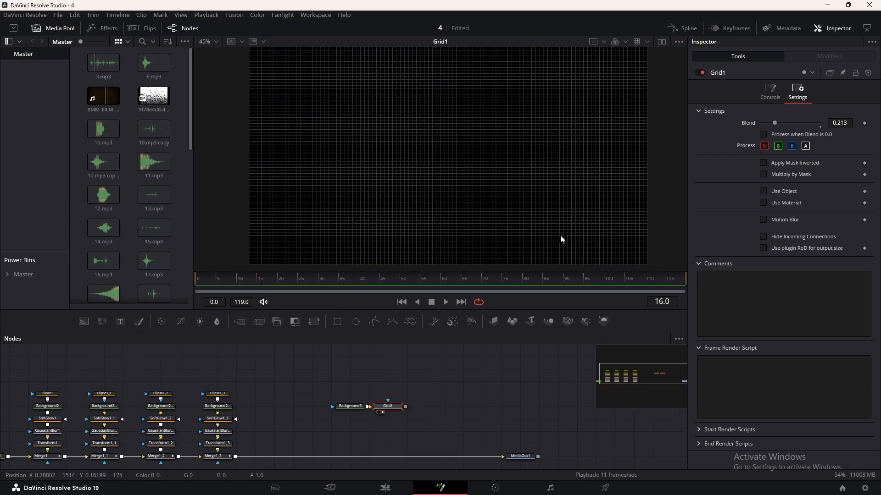
Mask Grid1 with an ellipse about 0.558 wide and 0.288 high, with a soft edge of 0.1181.
{"action": "left_click_drag", "start_coordinate": [370, 345], "coordinate": [388, 382]}
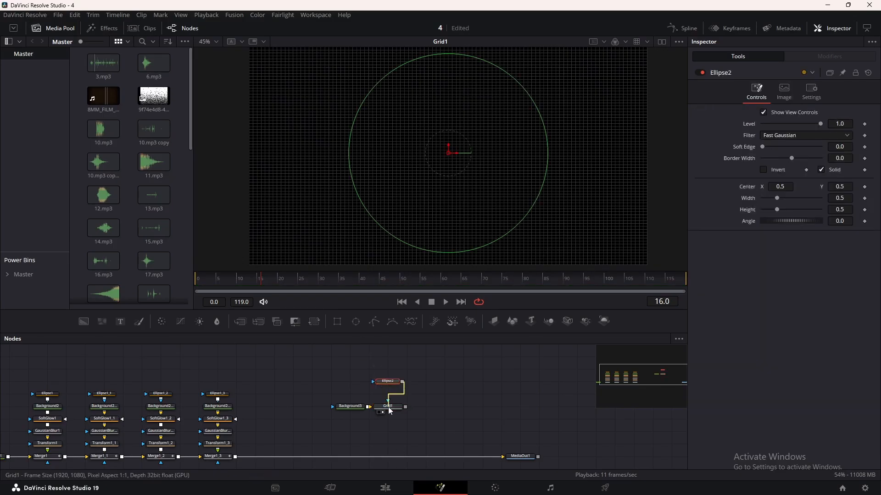
{"action": "left_click_drag", "start_coordinate": [546, 140], "coordinate": [617, 132]}
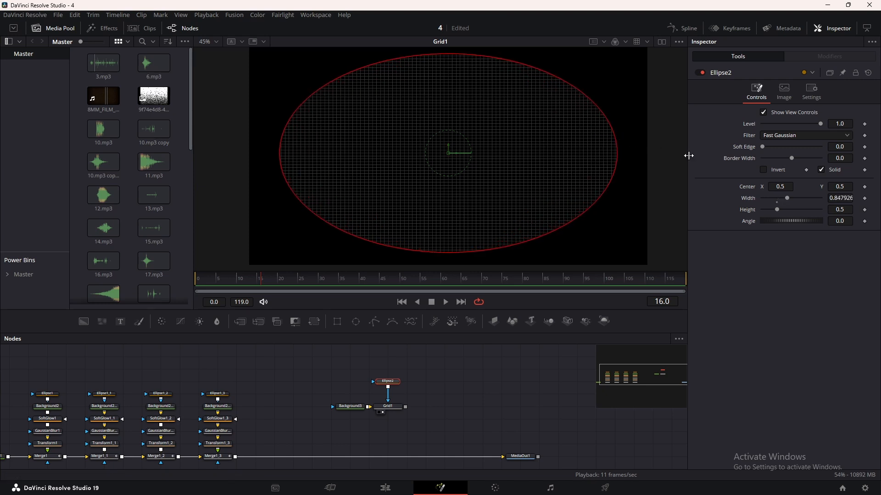
{"action": "left_click_drag", "start_coordinate": [762, 147], "coordinate": [796, 147]}
{"action": "left_click_drag", "start_coordinate": [459, 54], "coordinate": [458, 78]}
{"action": "left_click_drag", "start_coordinate": [617, 150], "coordinate": [566, 157]}
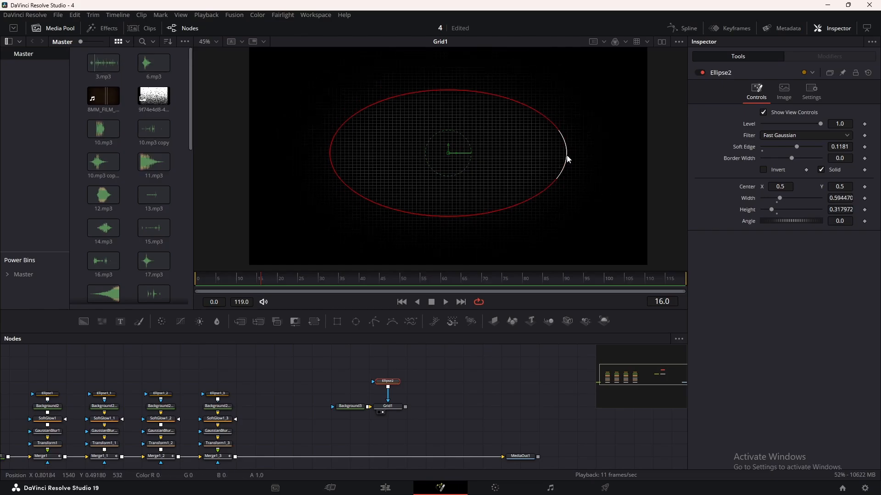
{"action": "left_click_drag", "start_coordinate": [387, 382], "coordinate": [389, 395]}
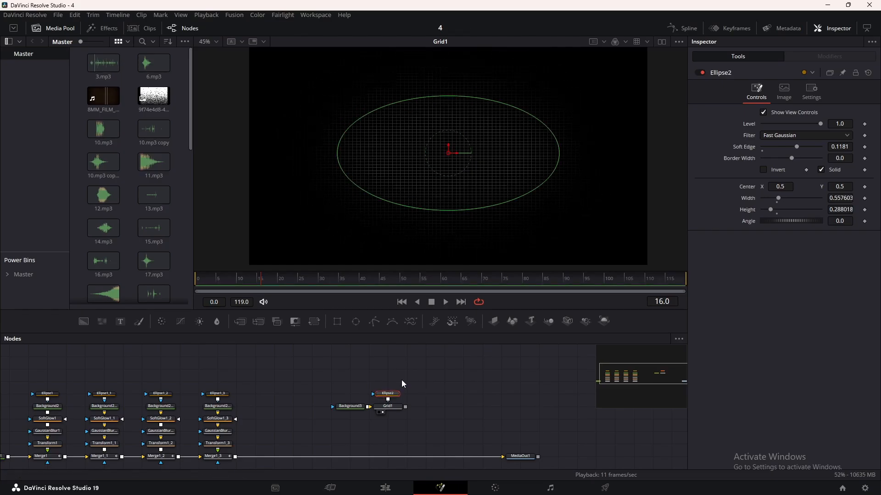
Add a Rectangle mask and connect it to the Ellipse2 mask above Grid1.
{"action": "left_click", "coordinate": [337, 321]}
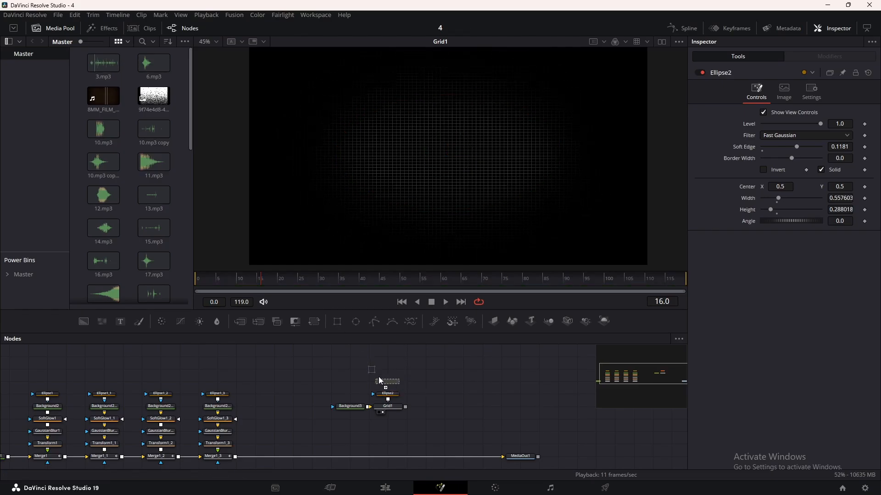
{"action": "left_click_drag", "start_coordinate": [391, 395], "coordinate": [389, 394]}
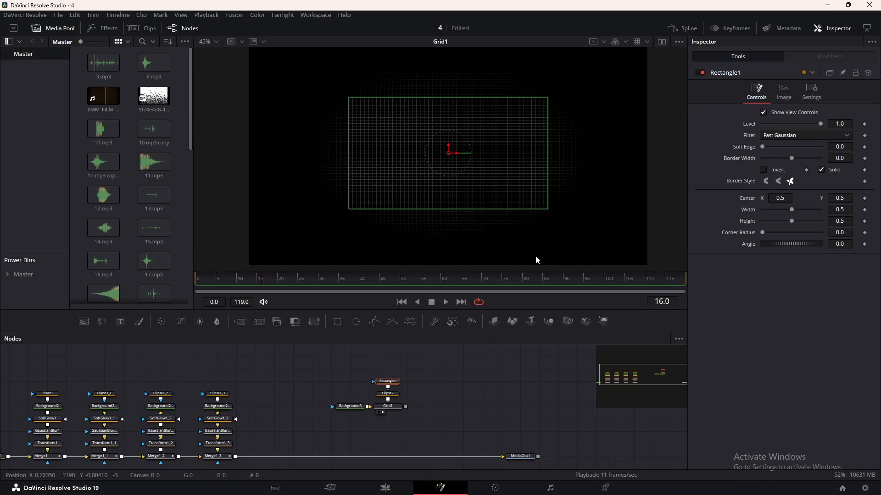
Move Rectangle1 over the grid's left side, centred at about X 0.086, and stretch its height to about 0.963.
{"action": "left_click_drag", "start_coordinate": [460, 160], "coordinate": [291, 156]}
{"action": "left_click_drag", "start_coordinate": [292, 97], "coordinate": [286, 45]}
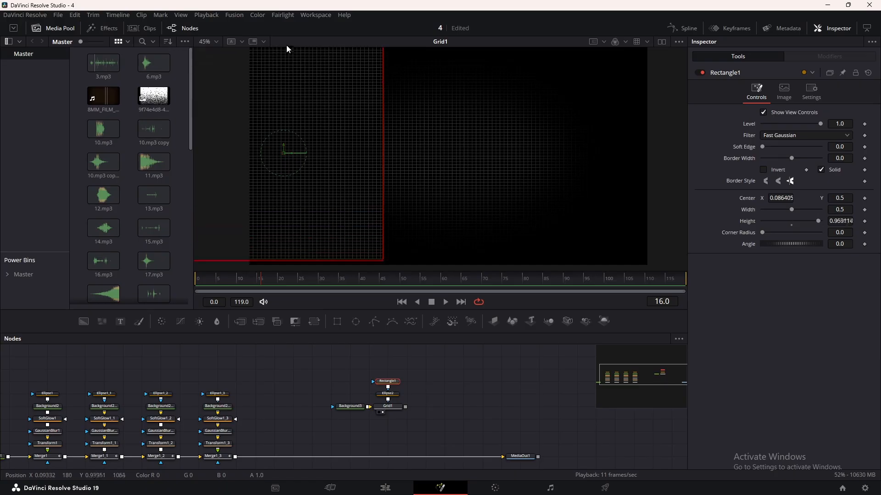
Set Ellipse2's paint mode to Multiply and invert Rectangle1 to cut the grid off along a straight left edge.
{"action": "left_click", "coordinate": [387, 393]}
{"action": "left_click", "coordinate": [770, 170]}
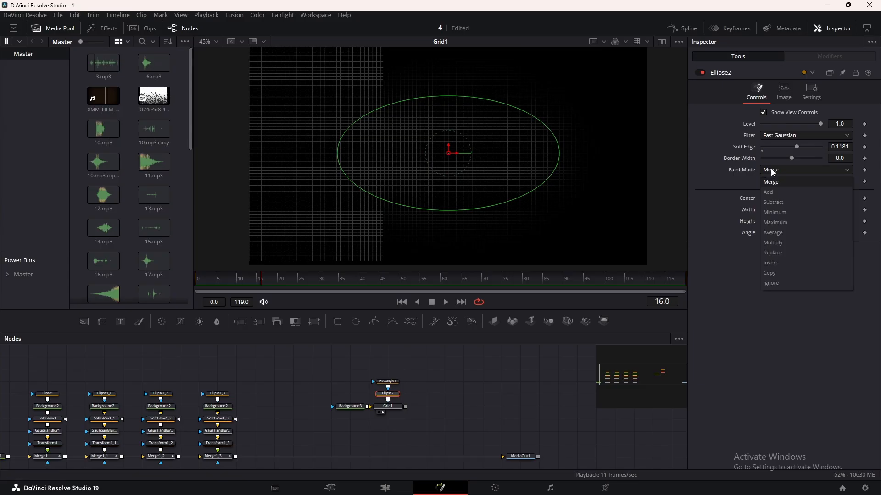
{"action": "left_click", "coordinate": [782, 241]}
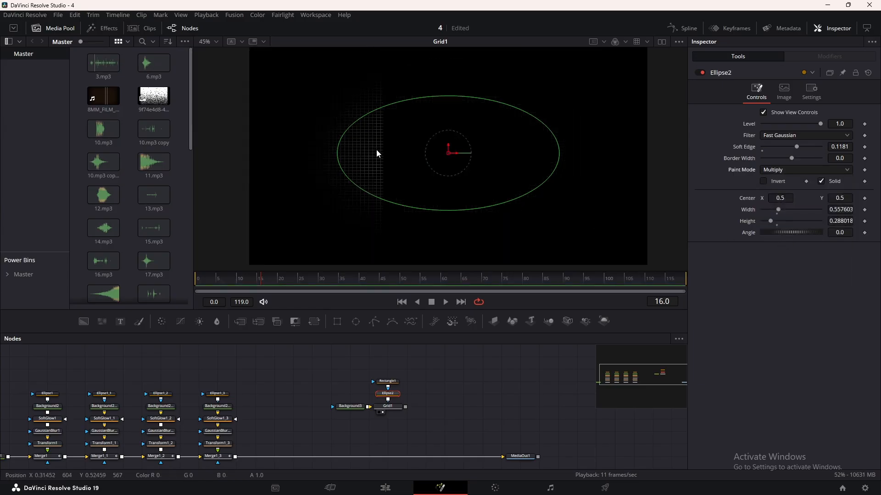
{"action": "left_click", "coordinate": [388, 381]}
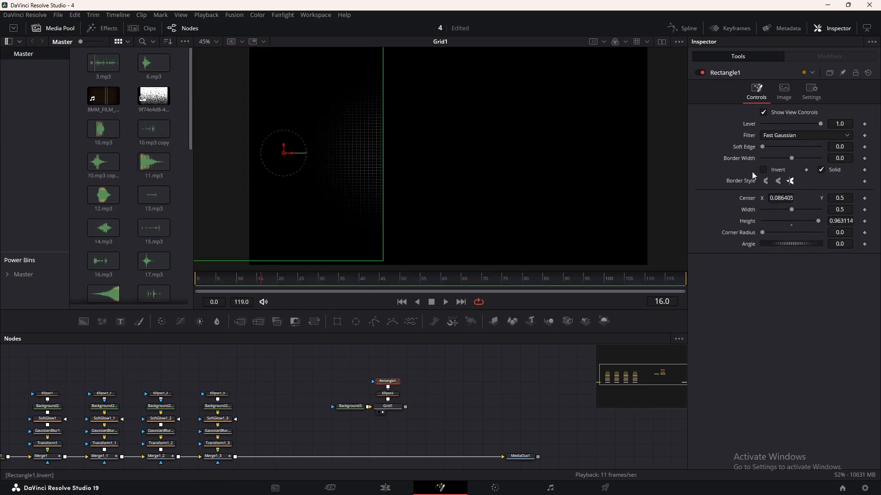
{"action": "left_click", "coordinate": [763, 170]}
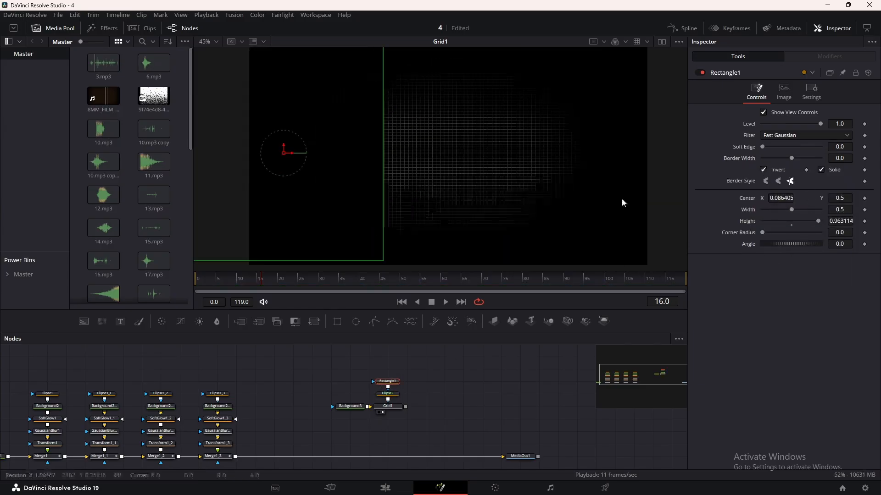
{"action": "left_click", "coordinate": [467, 388]}
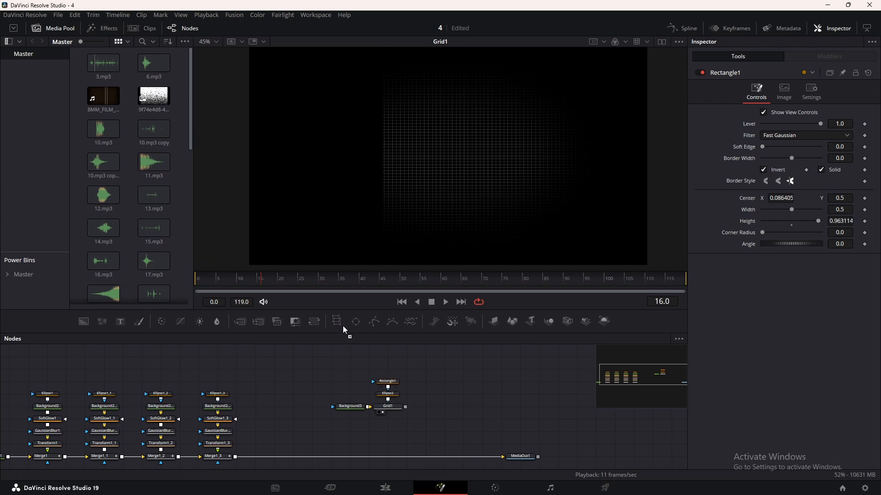
Connect a second Rectangle mask to Rectangle1 and place it across the lower frame, centred at about Y 0.049 and about 1.088 wide.
{"action": "left_click_drag", "start_coordinate": [337, 321], "coordinate": [388, 369]}
{"action": "left_click", "coordinate": [391, 384]}
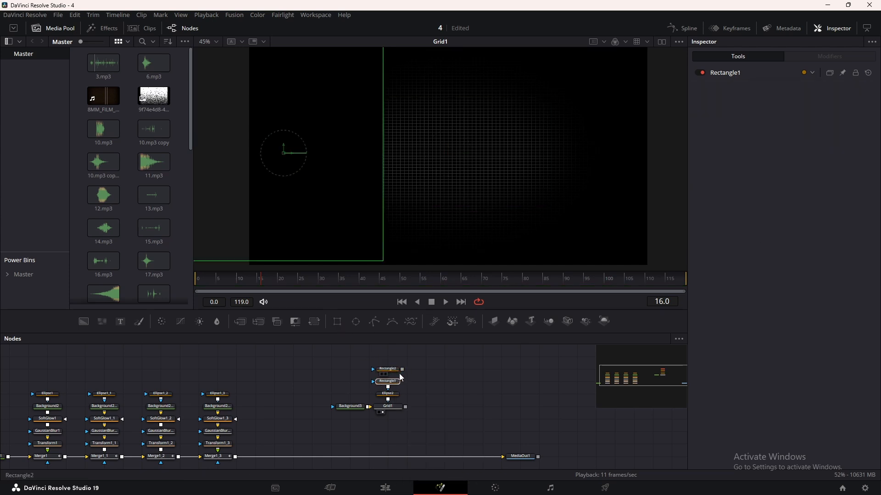
{"action": "left_click", "coordinate": [393, 371]}
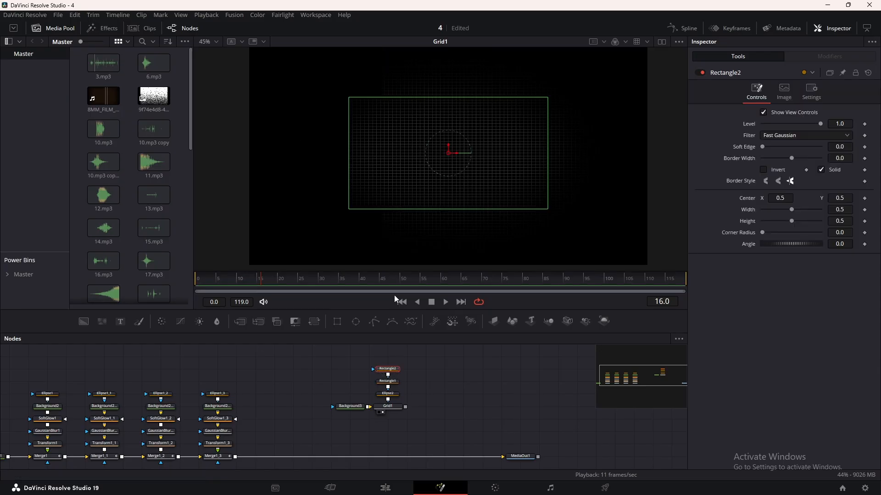
{"action": "left_click_drag", "start_coordinate": [449, 153], "coordinate": [456, 253]}
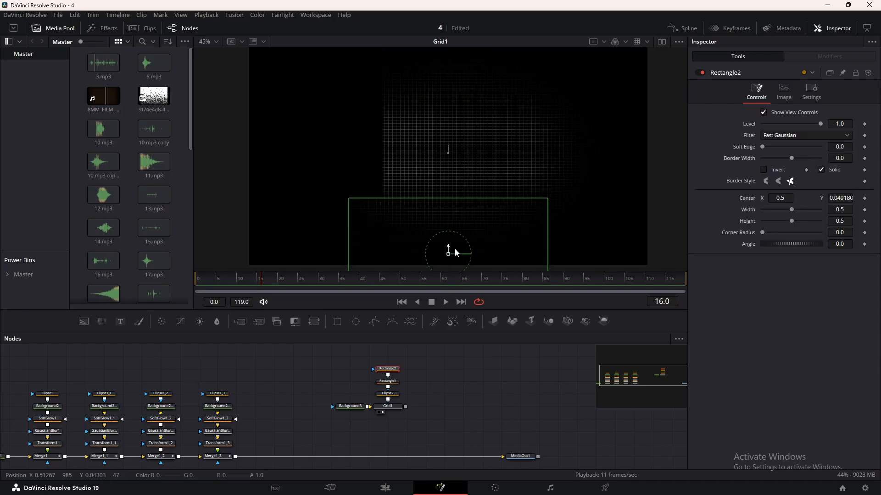
{"action": "left_click_drag", "start_coordinate": [546, 242], "coordinate": [665, 241]}
Set Rectangle1's paint mode to Multiply and invert Rectangle2 to cut the grid off along a straight lower edge.
{"action": "left_click", "coordinate": [385, 380]}
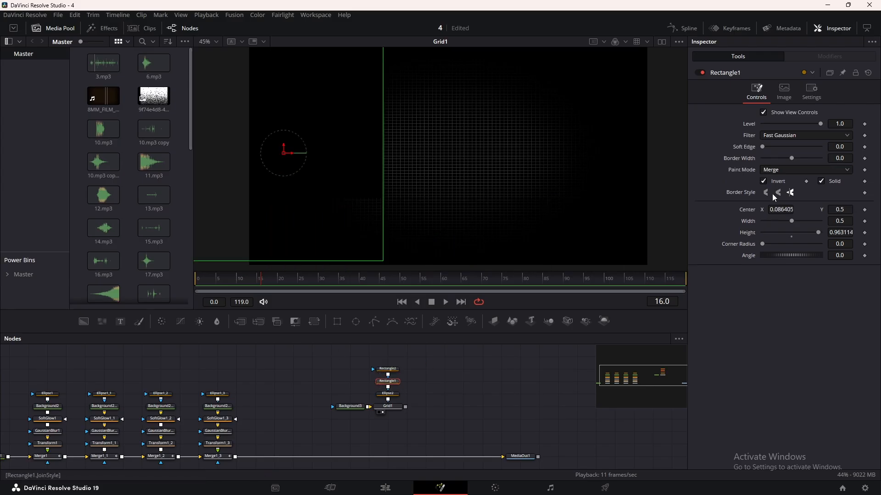
{"action": "left_click", "coordinate": [776, 170]}
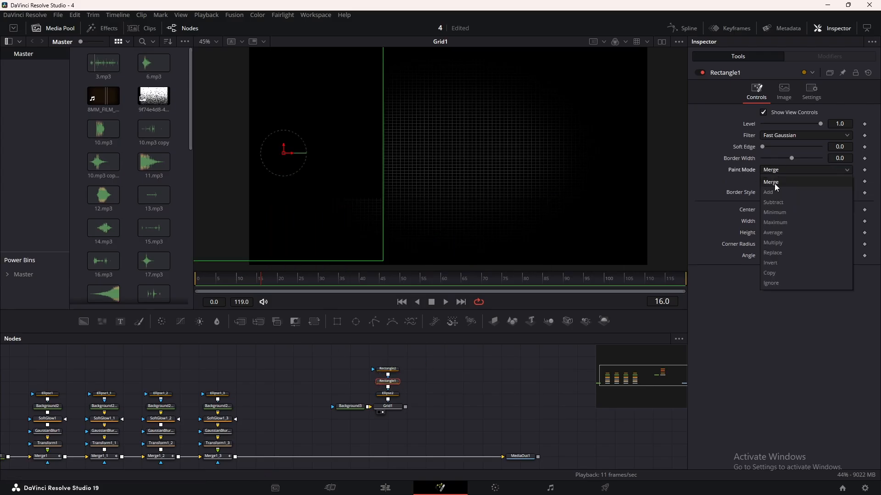
{"action": "left_click", "coordinate": [780, 245]}
{"action": "left_click", "coordinate": [392, 369]}
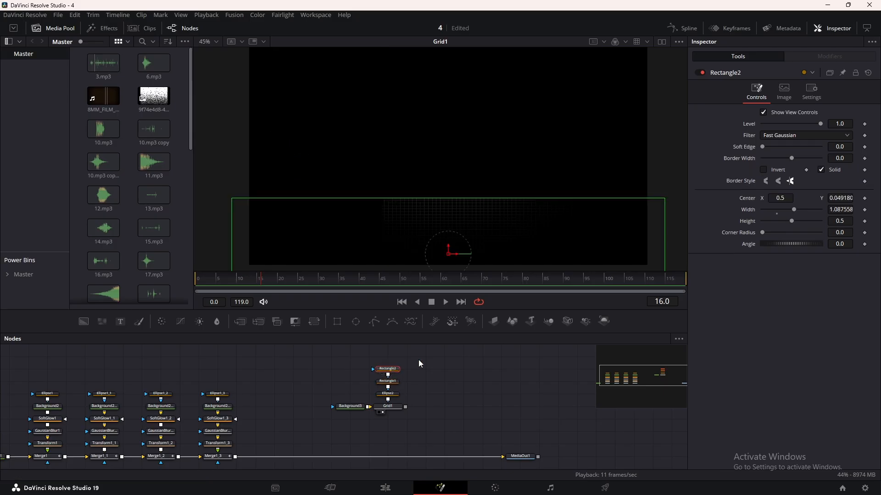
{"action": "left_click", "coordinate": [767, 169]}
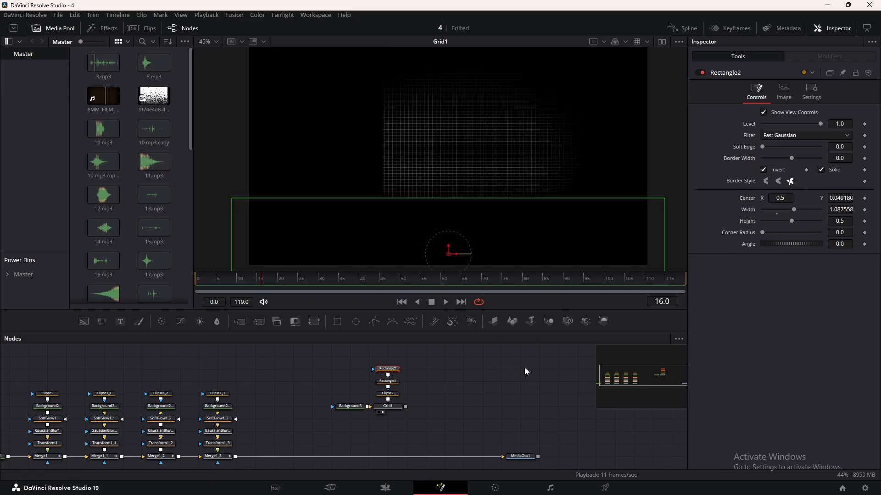
{"action": "left_click", "coordinate": [511, 389]}
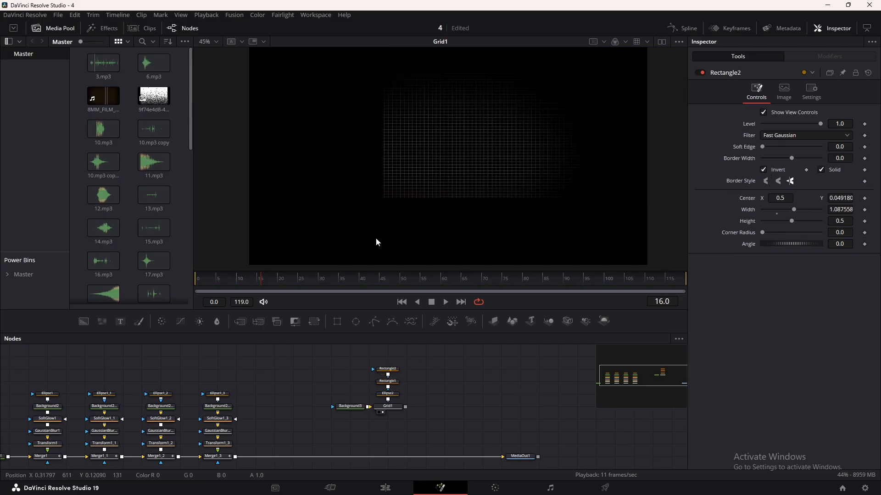
Merge a new Background over Grid1 and set its colour to near-white #f3f3f3.
{"action": "left_click_drag", "start_coordinate": [496, 386], "coordinate": [484, 385]}
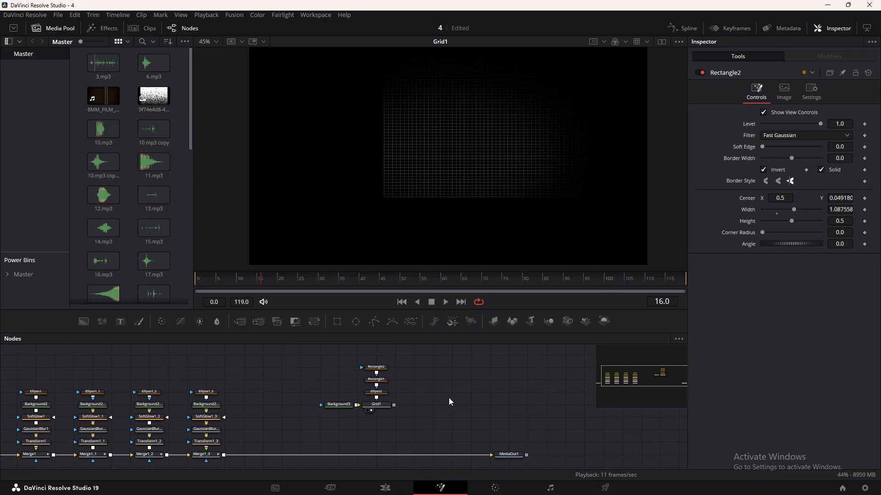
{"action": "left_click_drag", "start_coordinate": [87, 326], "coordinate": [394, 406]}
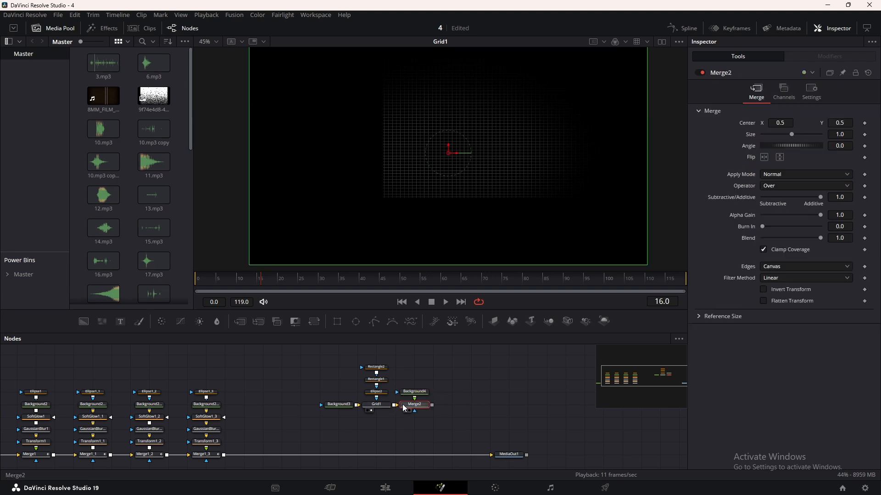
{"action": "left_click", "coordinate": [420, 392]}
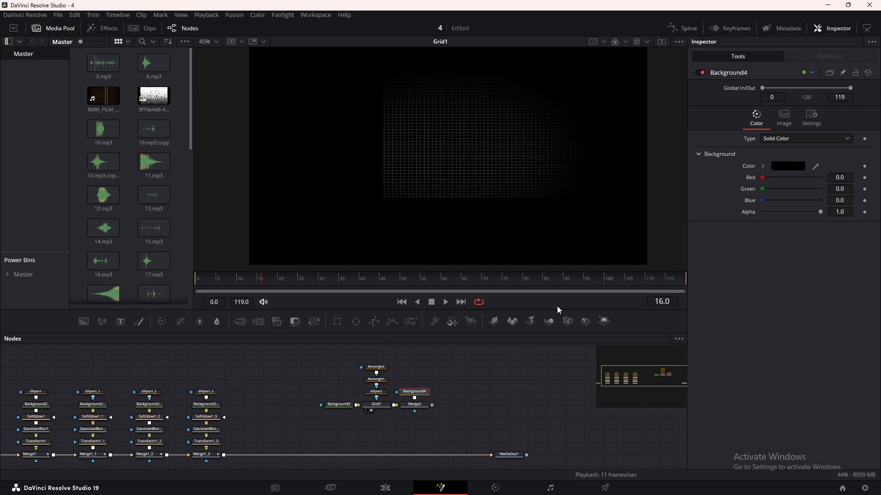
{"action": "left_click", "coordinate": [800, 167]}
{"action": "left_click", "coordinate": [546, 179]}
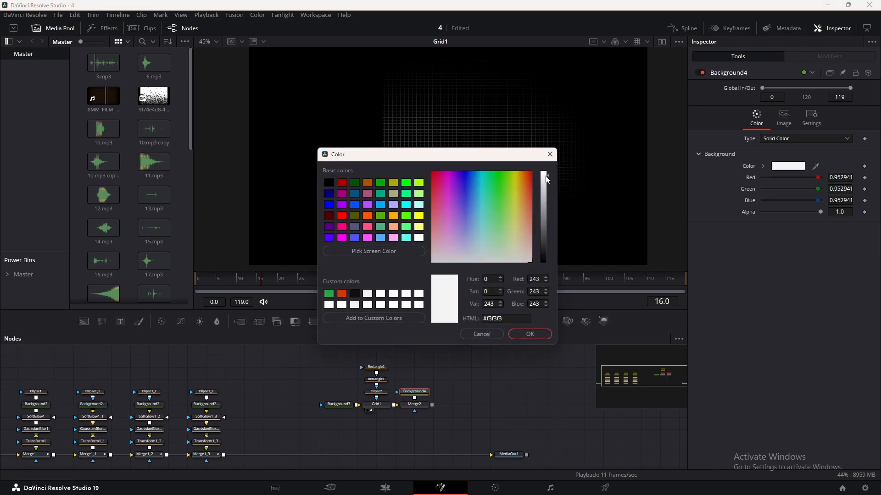
{"action": "left_click", "coordinate": [528, 334]}
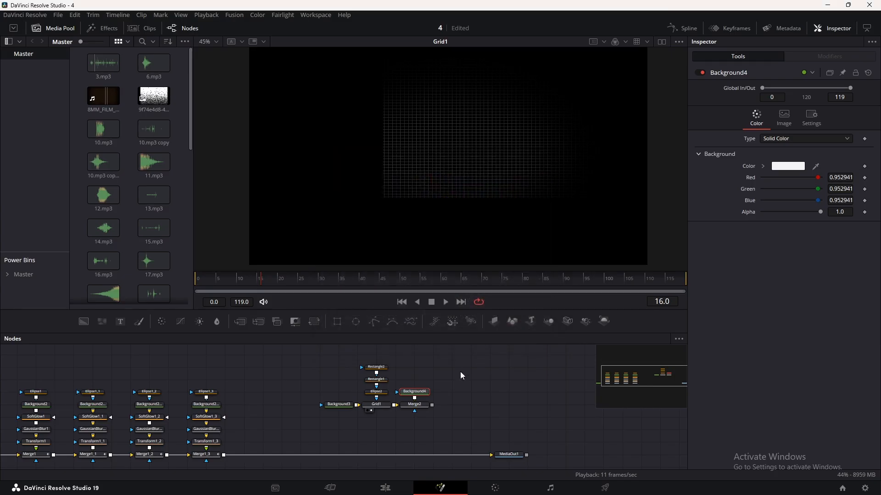
View Merge2 and mask Background4 with a Polygon node.
{"action": "left_click", "coordinate": [407, 411]}
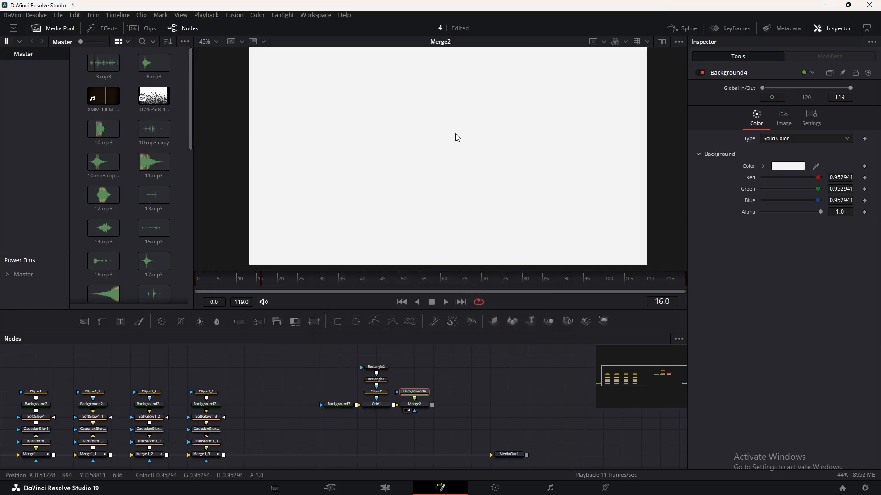
{"action": "left_click", "coordinate": [374, 321]}
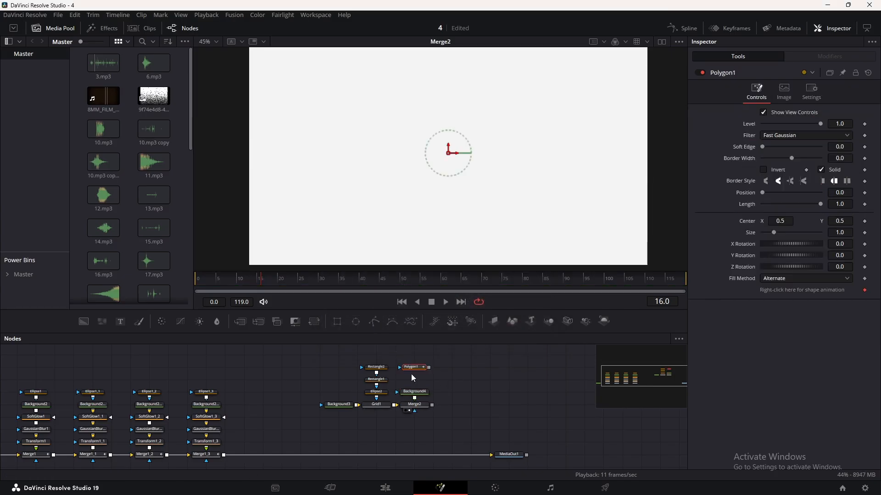
{"action": "mouse_move", "coordinate": [418, 368]}
{"action": "left_mouse_down"}
{"action": "mouse_move", "coordinate": [417, 392]}
{"action": "mouse_move", "coordinate": [418, 382]}
{"action": "left_mouse_up"}
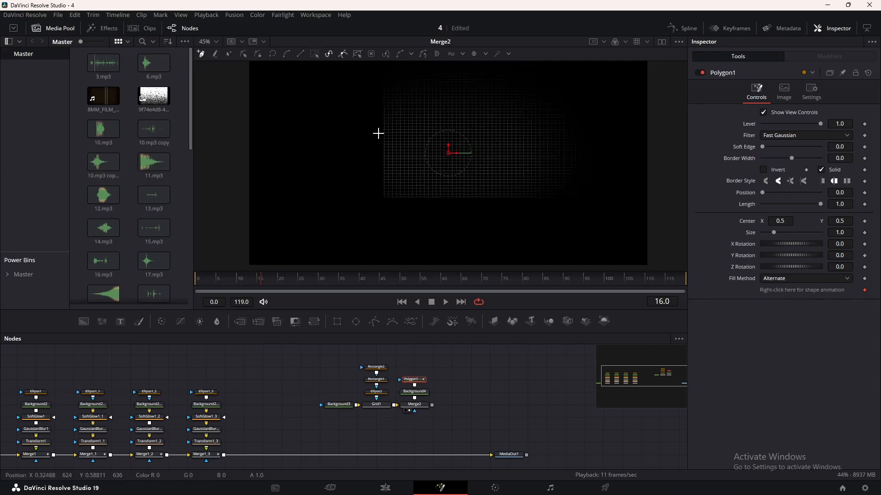
Draw an open L-shaped polygon path down the grid's left edge and along its lower edge as the graph axes.
{"action": "scroll", "coordinate": [379, 134], "scroll_direction": "up", "scroll_amount": 1}
{"action": "scroll", "coordinate": [390, 180], "scroll_direction": "up", "scroll_amount": 2}
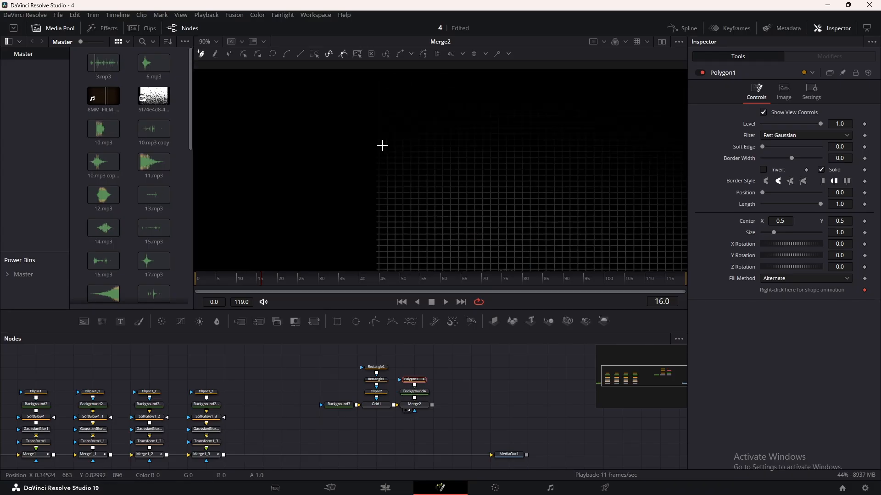
{"action": "scroll", "coordinate": [378, 218], "scroll_direction": "up", "scroll_amount": 3}
{"action": "scroll", "coordinate": [374, 223], "scroll_direction": "up", "scroll_amount": 2}
{"action": "left_click", "coordinate": [383, 214]}
{"action": "left_click_drag", "start_coordinate": [383, 214], "coordinate": [221, 226]}
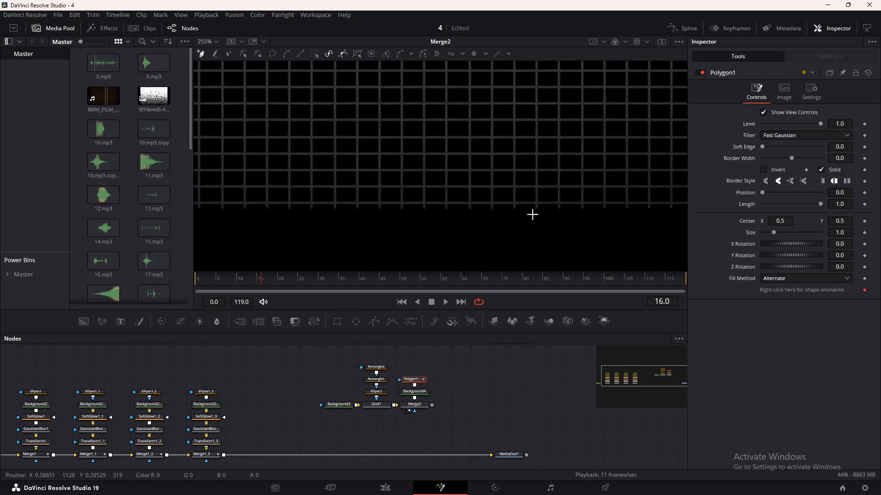
{"action": "scroll", "coordinate": [601, 220], "scroll_direction": "down", "scroll_amount": 2}
{"action": "left_click", "coordinate": [640, 208]}
{"action": "scroll", "coordinate": [640, 207], "scroll_direction": "down", "scroll_amount": 5}
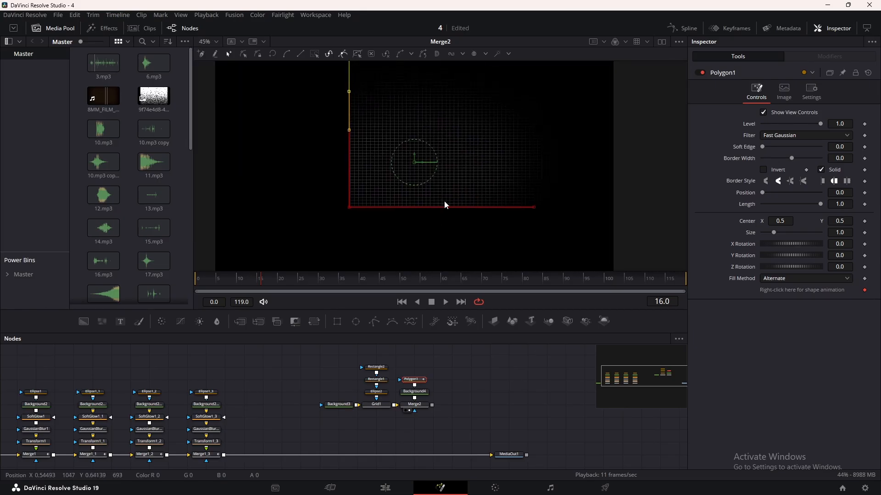
{"action": "left_click", "coordinate": [469, 421]}
Turn off Solid for Polygon1 and set its border width to 0.0012 for thin axis lines.
{"action": "left_click", "coordinate": [415, 380]}
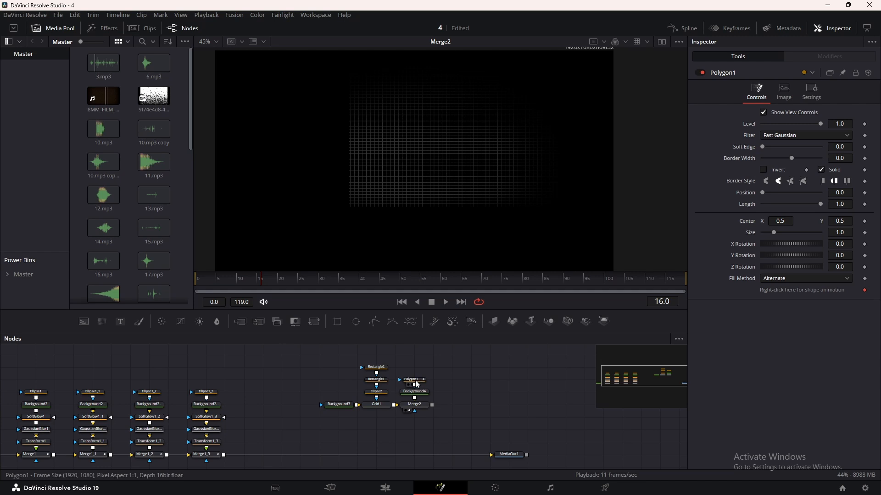
{"action": "left_click", "coordinate": [821, 170]}
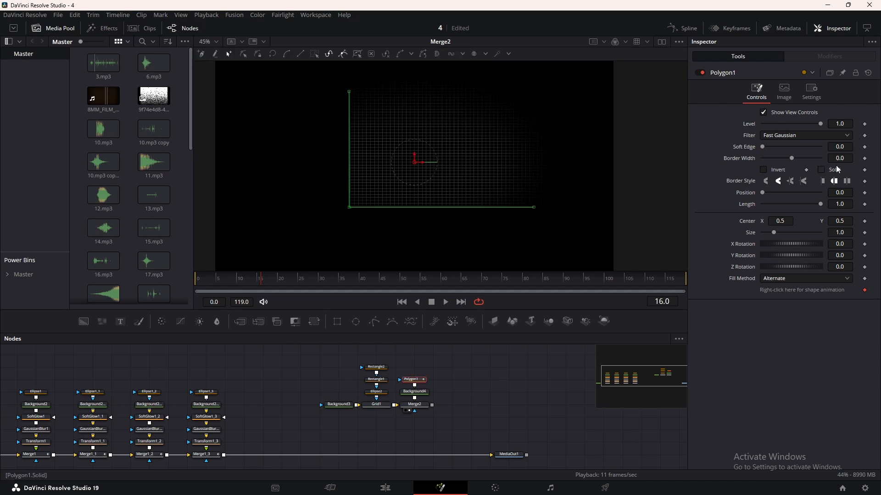
{"action": "left_click_drag", "start_coordinate": [838, 158], "coordinate": [832, 158]}
{"action": "scroll", "coordinate": [557, 213], "scroll_direction": "up", "scroll_amount": 5}
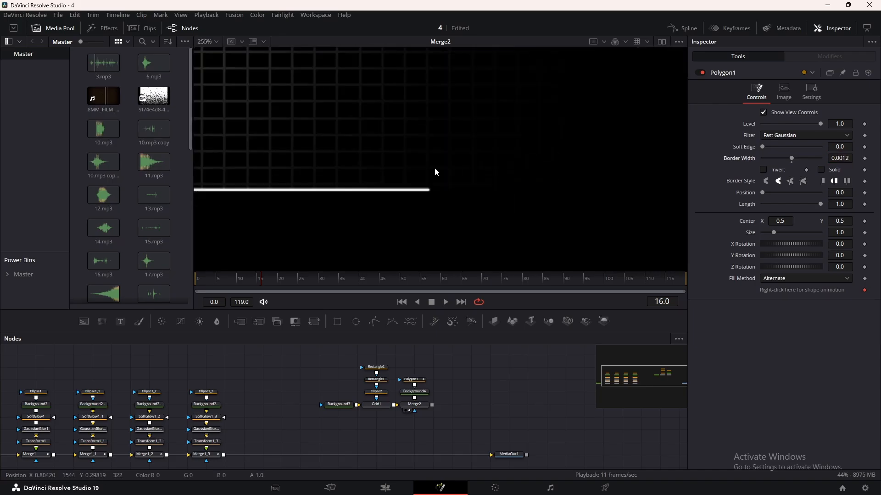
{"action": "scroll", "coordinate": [442, 184], "scroll_direction": "down", "scroll_amount": 5}
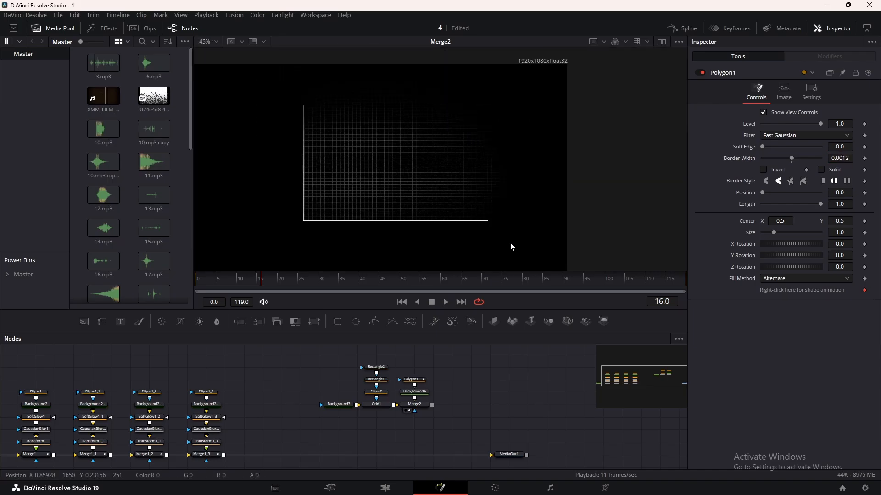
Mask Merge2 with a Rectangle that has a soft edge of 0.0409, and tidy the mask node beneath it.
{"action": "left_click_drag", "start_coordinate": [337, 321], "coordinate": [414, 411]}
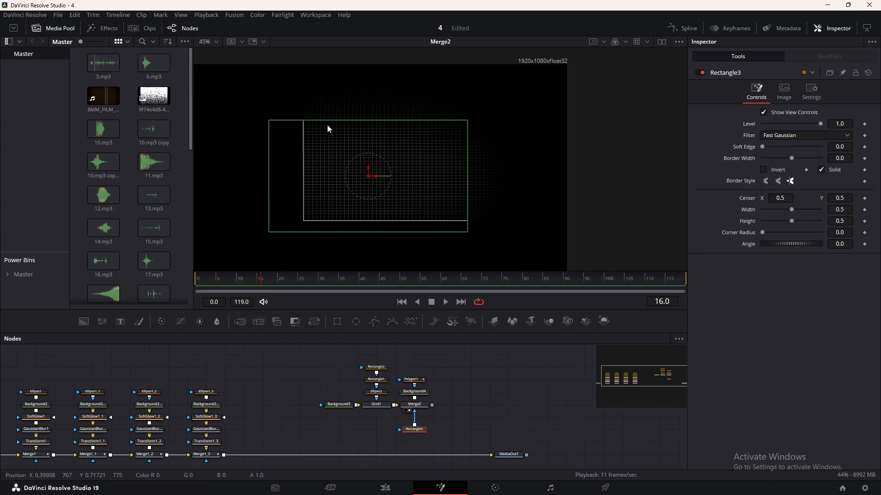
{"action": "mouse_move", "coordinate": [763, 147]}
{"action": "left_mouse_down"}
{"action": "mouse_move", "coordinate": [801, 146]}
{"action": "mouse_move", "coordinate": [774, 144]}
{"action": "left_mouse_up"}
{"action": "left_click_drag", "start_coordinate": [325, 350], "coordinate": [377, 417]}
{"action": "left_click_drag", "start_coordinate": [441, 394], "coordinate": [393, 389]}
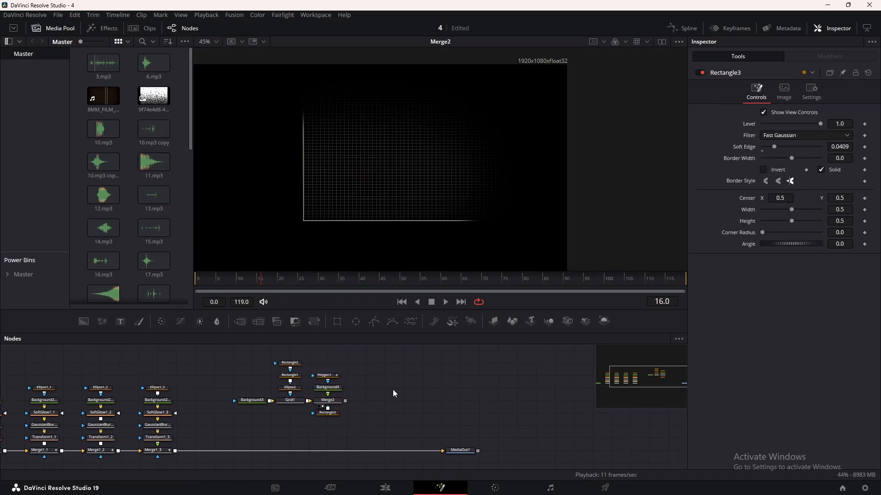
Merge a Text node reading "$50-$100" over Merge2 and view the result from Merge3.
{"action": "left_click_drag", "start_coordinate": [120, 321], "coordinate": [346, 402]}
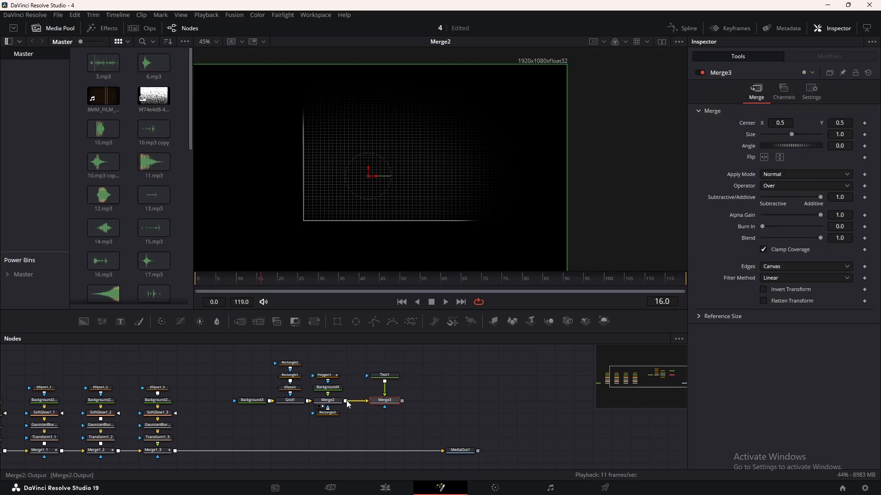
{"action": "left_click", "coordinate": [385, 376]}
{"action": "left_click", "coordinate": [734, 189]}
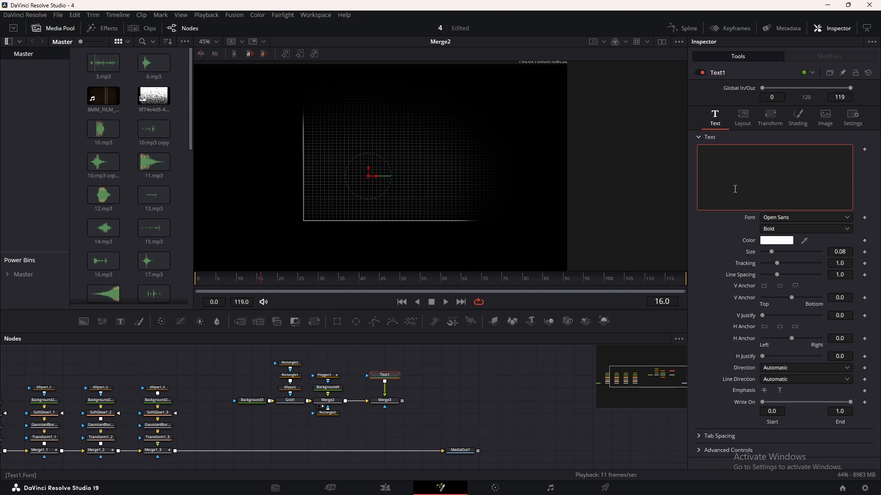
{"action": "type", "text": "$50-$100"}
{"action": "left_click", "coordinate": [377, 406]}
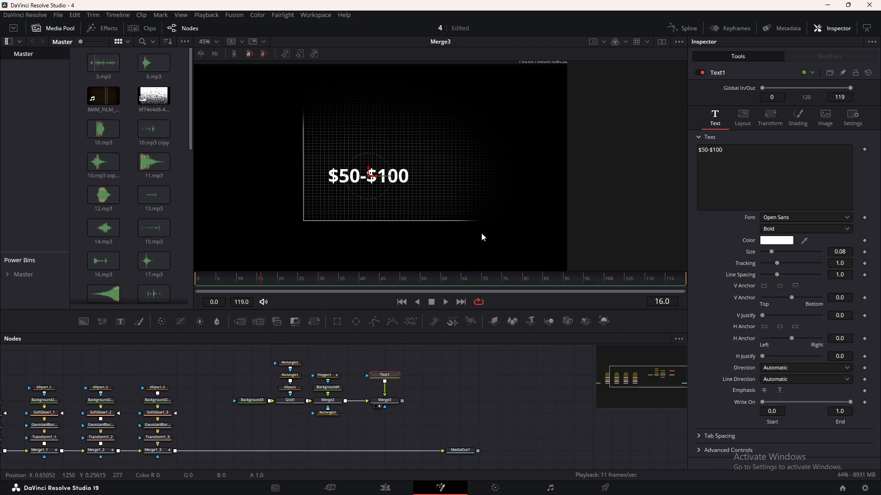
Change the font of the "$50-$100" label to Dharma Gothic C.
{"action": "left_click", "coordinate": [788, 218]}
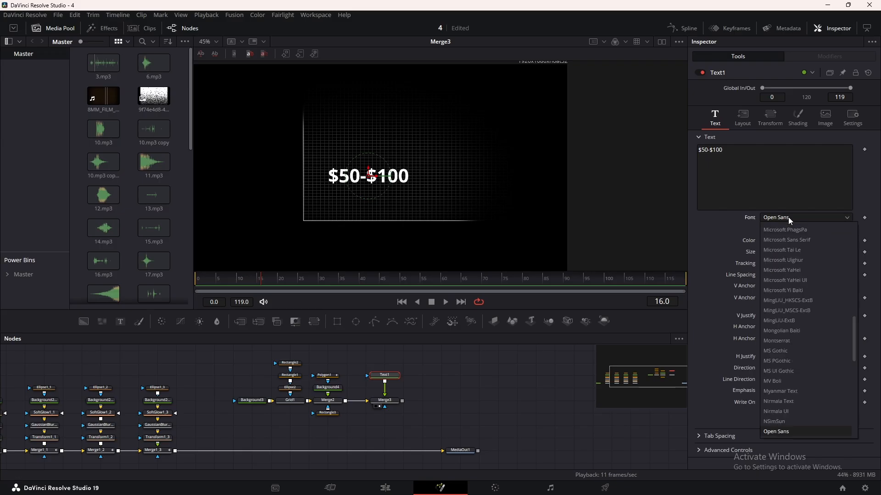
{"action": "scroll", "coordinate": [789, 222], "scroll_direction": "up", "scroll_amount": 7}
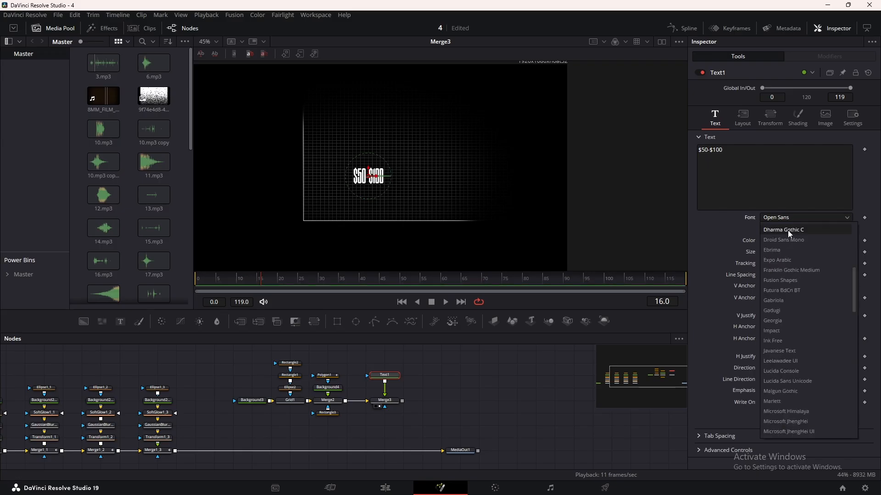
{"action": "left_click", "coordinate": [788, 230]}
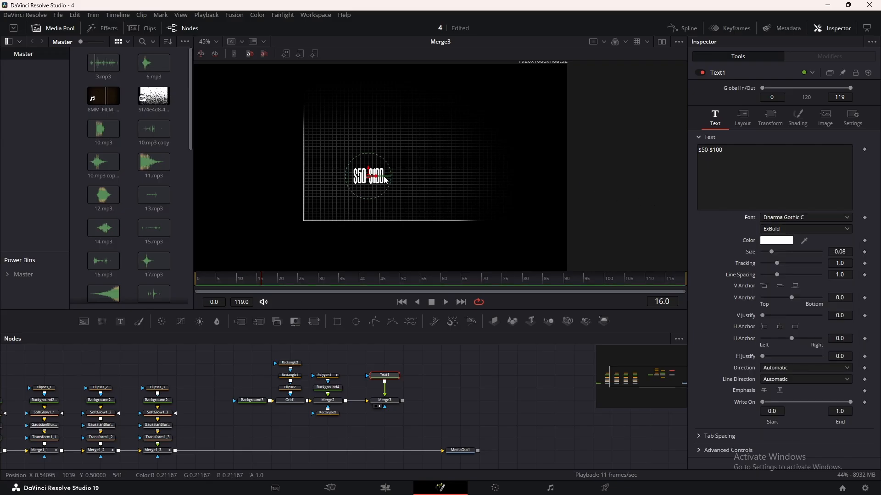
Shrink the "$50-$100" label to size 0.0472 and place it just above the far end of the horizontal axis.
{"action": "left_click_drag", "start_coordinate": [384, 180], "coordinate": [473, 208]}
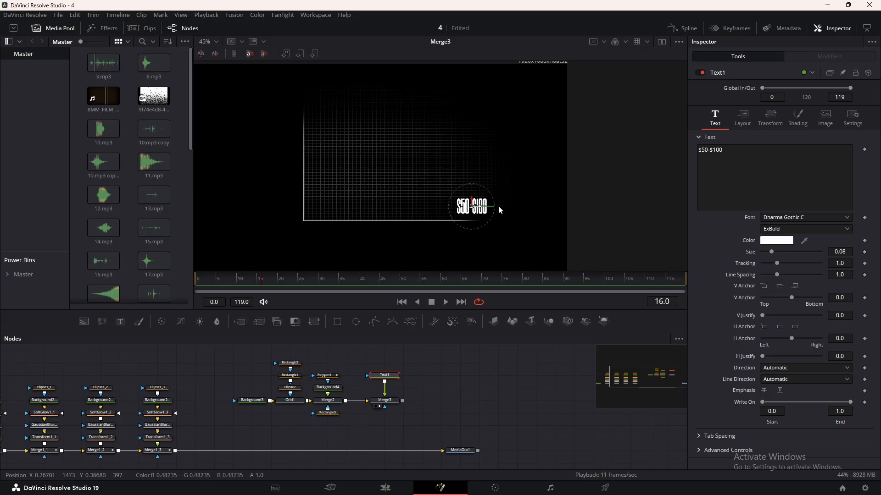
{"action": "left_click_drag", "start_coordinate": [771, 252], "coordinate": [767, 252]}
{"action": "scroll", "coordinate": [463, 212], "scroll_direction": "up", "scroll_amount": 4}
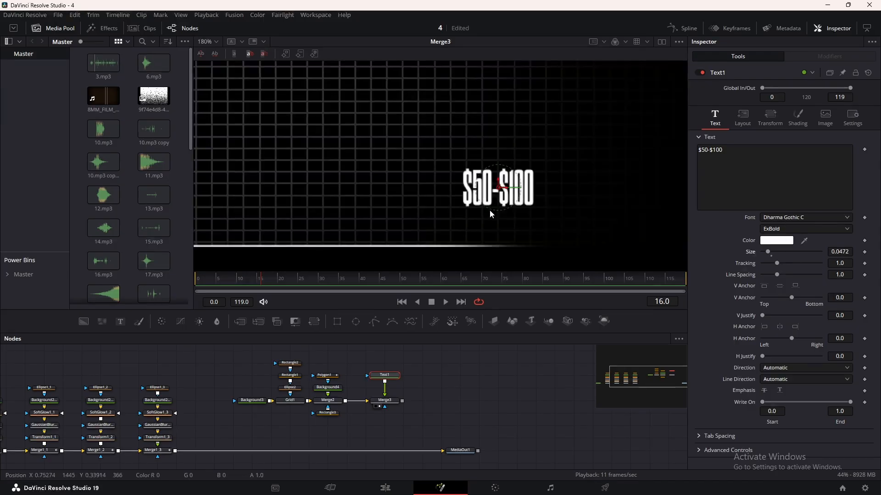
{"action": "left_click_drag", "start_coordinate": [497, 189], "coordinate": [564, 202]}
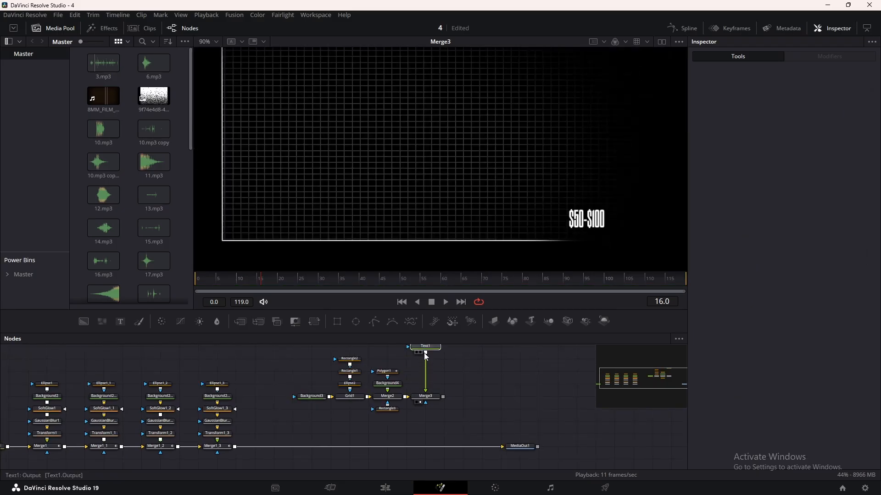
Merge a new Background node with Text1 and arrange Merge4 below the text with Background5 beside it.
{"action": "left_click", "coordinate": [426, 359]}
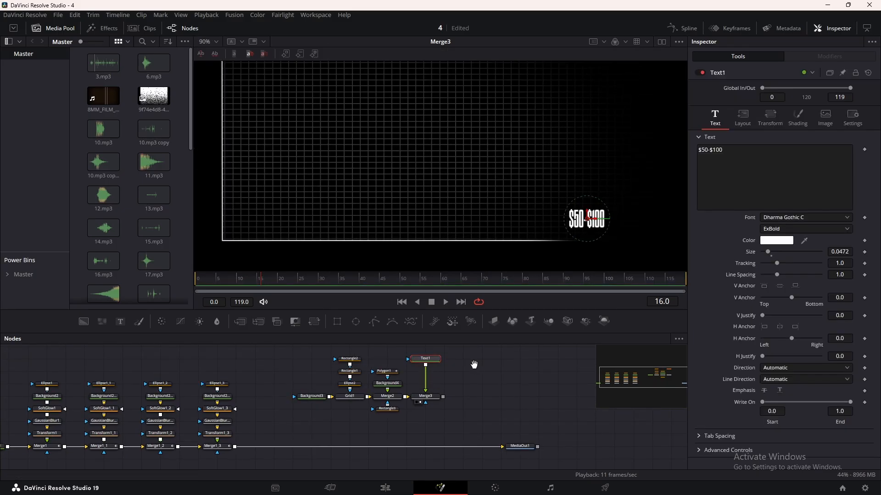
{"action": "left_click_drag", "start_coordinate": [473, 364], "coordinate": [471, 381]}
{"action": "left_click", "coordinate": [471, 381]}
{"action": "left_click_drag", "start_coordinate": [84, 322], "coordinate": [423, 383]}
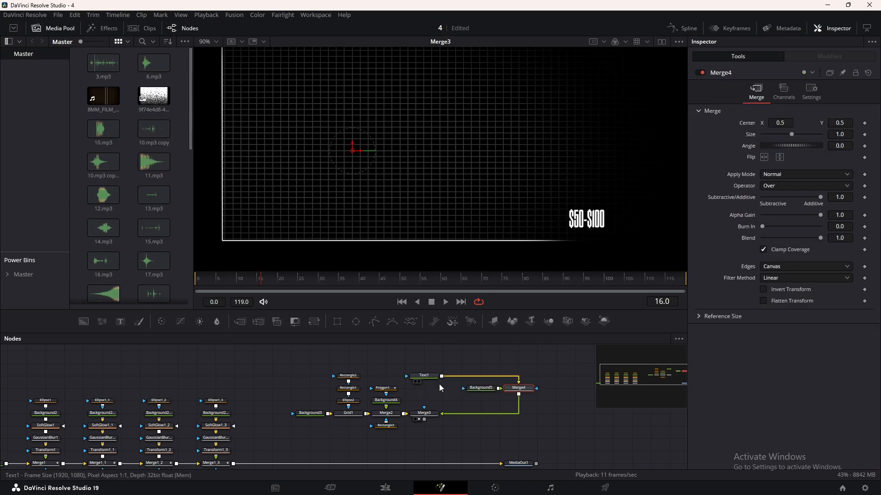
{"action": "left_click_drag", "start_coordinate": [509, 389], "coordinate": [463, 390]}
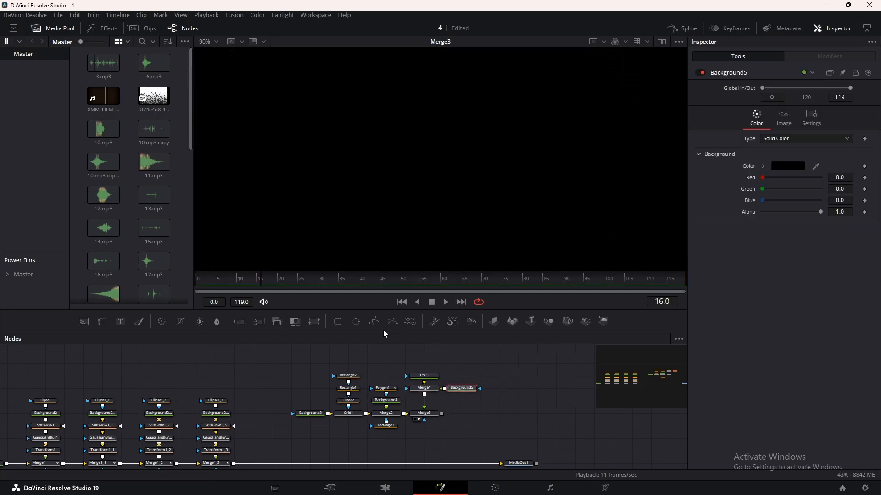
Mask Background5 with a Rectangle of height 0.053278, positioned as a horizontal bar behind the "$50-$100" label just above the lower axis.
{"action": "left_click_drag", "start_coordinate": [337, 321], "coordinate": [475, 388]}
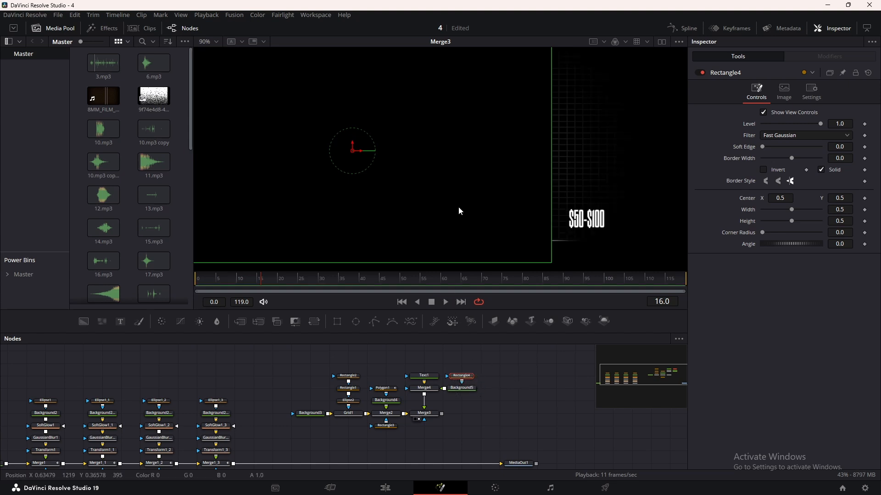
{"action": "key", "text": "ctrl+f"}
{"action": "left_click_drag", "start_coordinate": [431, 122], "coordinate": [439, 210]}
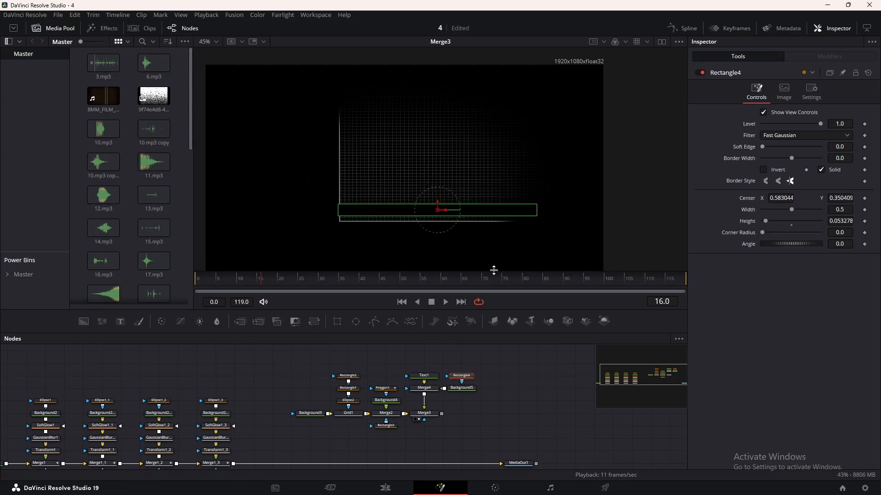
{"action": "scroll", "coordinate": [507, 222], "scroll_direction": "up", "scroll_amount": 2}
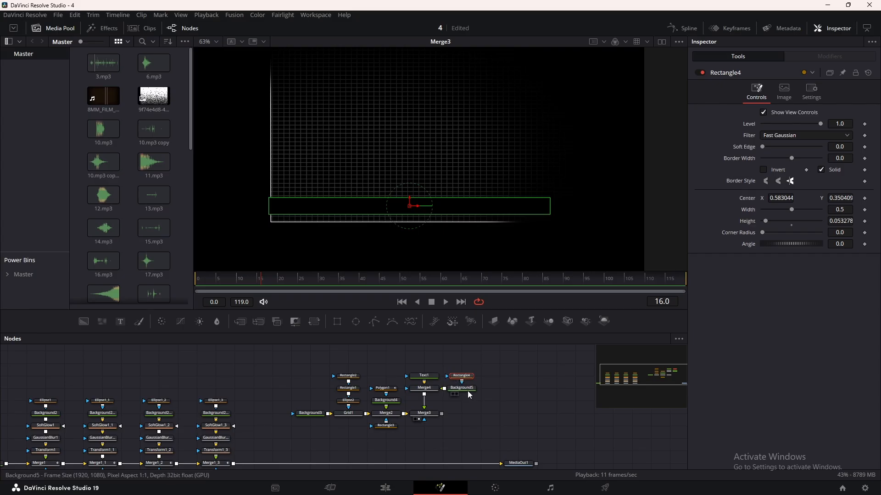
Give Background5 a Gradient fill ending in red #ff0000 and move the gradient's start point to the vertical axis.
{"action": "left_click", "coordinate": [435, 389]}
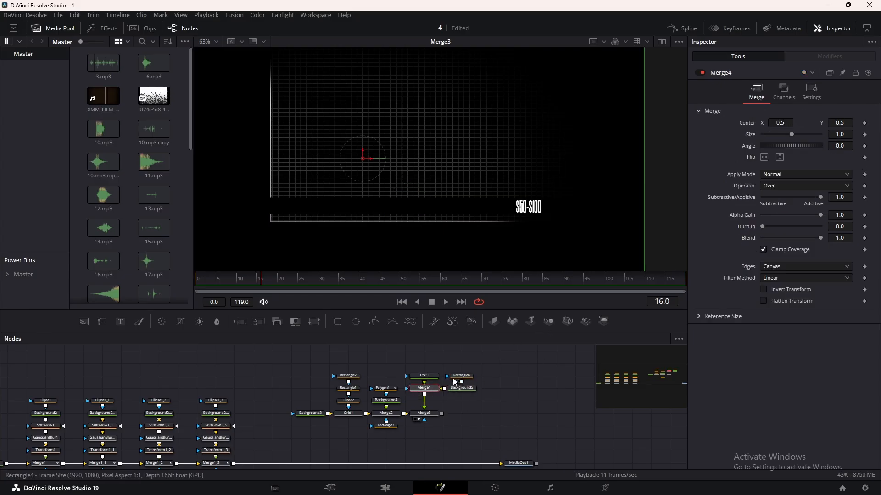
{"action": "left_click", "coordinate": [461, 389]}
{"action": "left_click", "coordinate": [772, 140]}
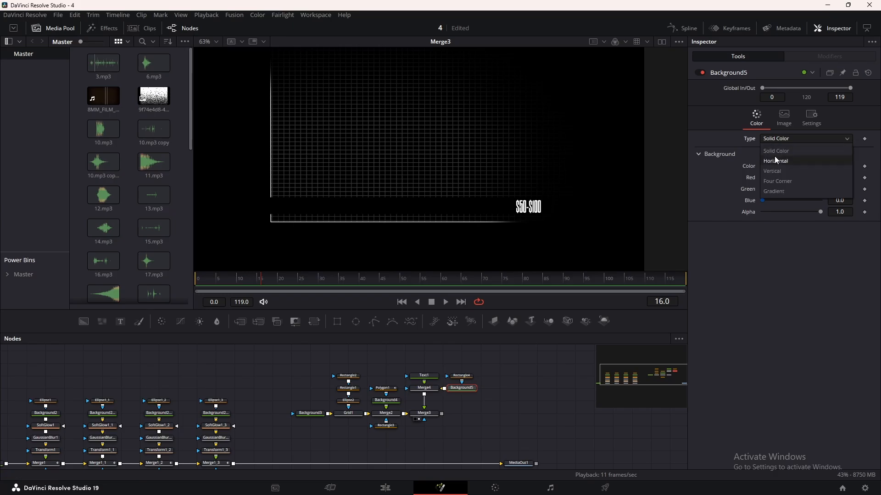
{"action": "left_click", "coordinate": [778, 192]}
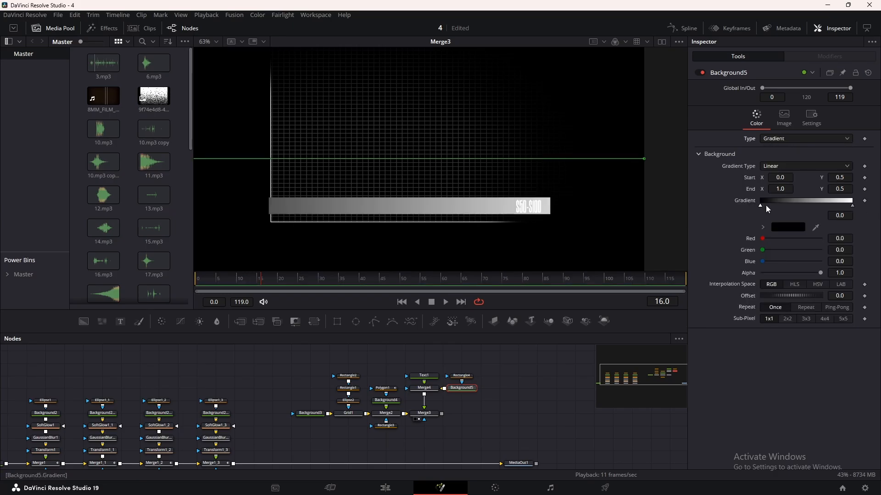
{"action": "left_click", "coordinate": [852, 206]}
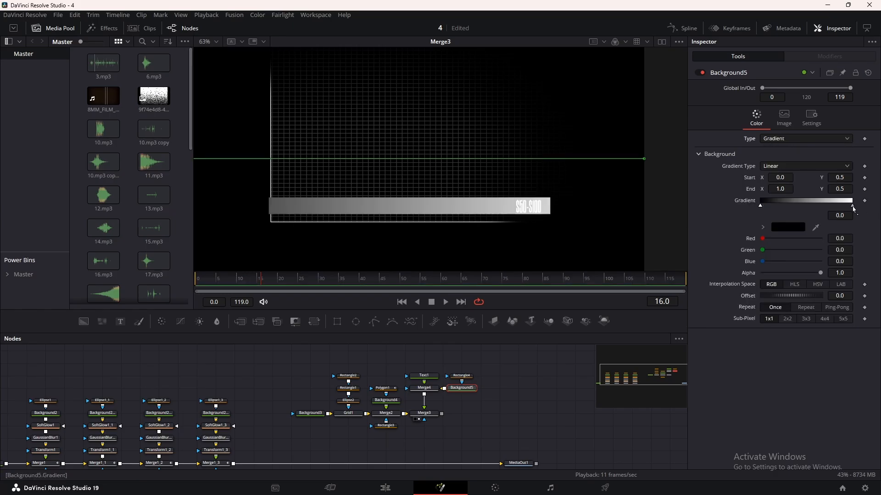
{"action": "left_click", "coordinate": [797, 228]}
{"action": "left_click", "coordinate": [531, 184]}
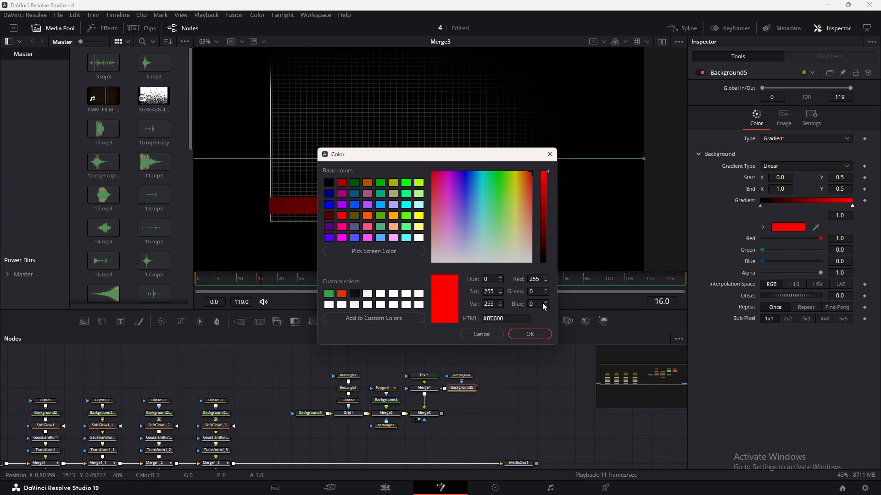
{"action": "left_click", "coordinate": [544, 334]}
{"action": "scroll", "coordinate": [509, 235], "scroll_direction": "down", "scroll_amount": 3}
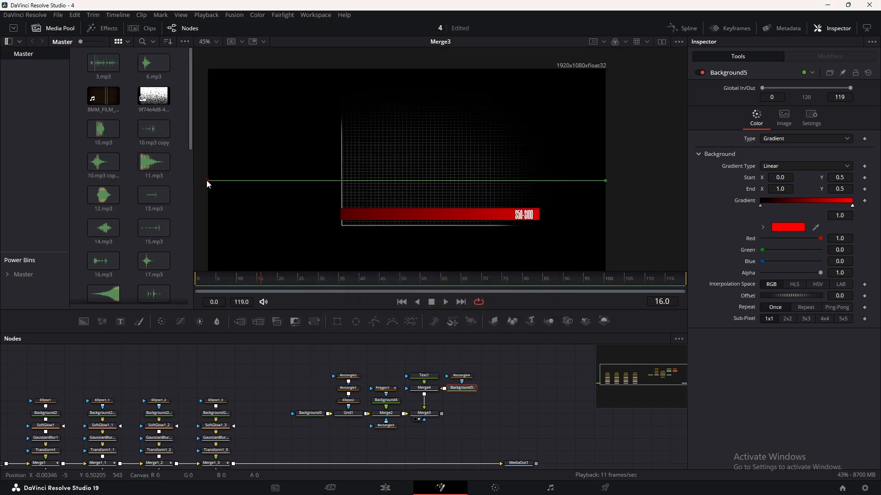
{"action": "left_click_drag", "start_coordinate": [208, 181], "coordinate": [342, 186]}
{"action": "scroll", "coordinate": [413, 226], "scroll_direction": "up", "scroll_amount": 4}
Fit Rectangle4 tightly around the label and axis with width 0.476, height 0.043032 and center 0.579045, 0.34841.
{"action": "left_click", "coordinate": [544, 211]}
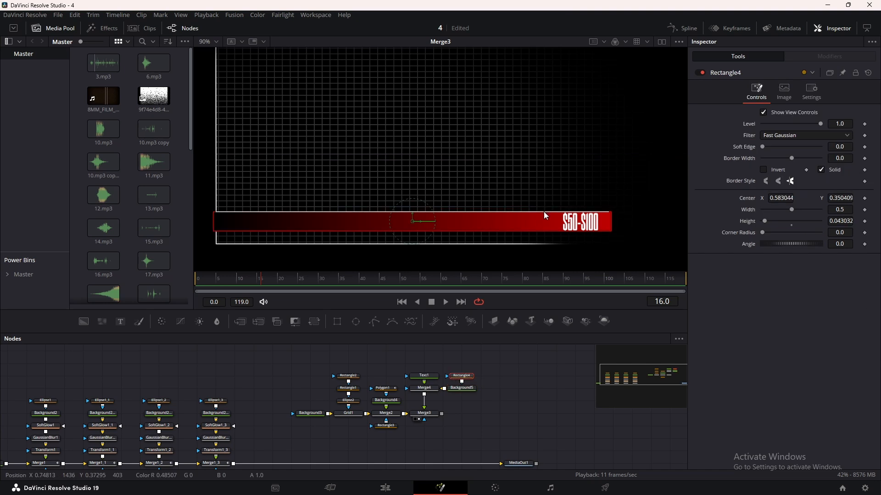
{"action": "scroll", "coordinate": [544, 211], "scroll_direction": "up", "scroll_amount": 5}
{"action": "scroll", "coordinate": [514, 192], "scroll_direction": "down", "scroll_amount": 1}
{"action": "mouse_move", "coordinate": [840, 198]}
{"action": "left_mouse_down"}
{"action": "mouse_move", "coordinate": [794, 209]}
{"action": "mouse_move", "coordinate": [842, 210]}
{"action": "left_mouse_up"}
{"action": "scroll", "coordinate": [635, 181], "scroll_direction": "down", "scroll_amount": 5}
{"action": "scroll", "coordinate": [557, 189], "scroll_direction": "up", "scroll_amount": 2}
{"action": "scroll", "coordinate": [558, 187], "scroll_direction": "down", "scroll_amount": 1}
{"action": "left_click_drag", "start_coordinate": [781, 198], "coordinate": [779, 198]}
{"action": "scroll", "coordinate": [671, 175], "scroll_direction": "up", "scroll_amount": 3}
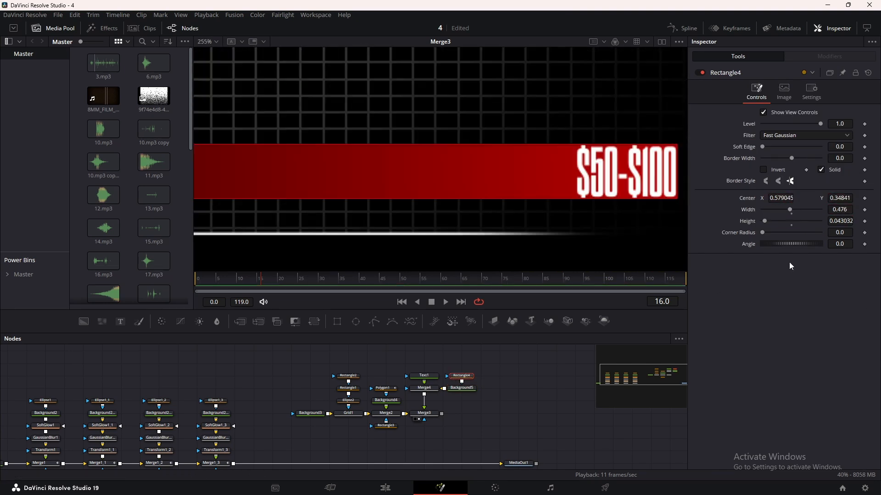
{"action": "scroll", "coordinate": [677, 176], "scroll_direction": "down", "scroll_amount": 3}
{"action": "left_click", "coordinate": [547, 381]}
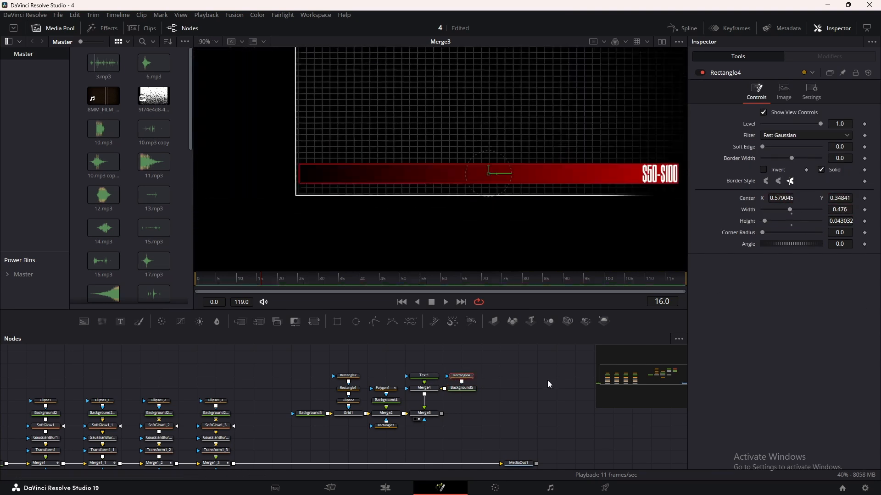
{"action": "left_click", "coordinate": [547, 381]}
{"action": "left_click_drag", "start_coordinate": [575, 202], "coordinate": [474, 199]}
Set Merge3's apply mode to Linear Dodge so the grid shows through the red bar.
{"action": "left_click", "coordinate": [425, 388]}
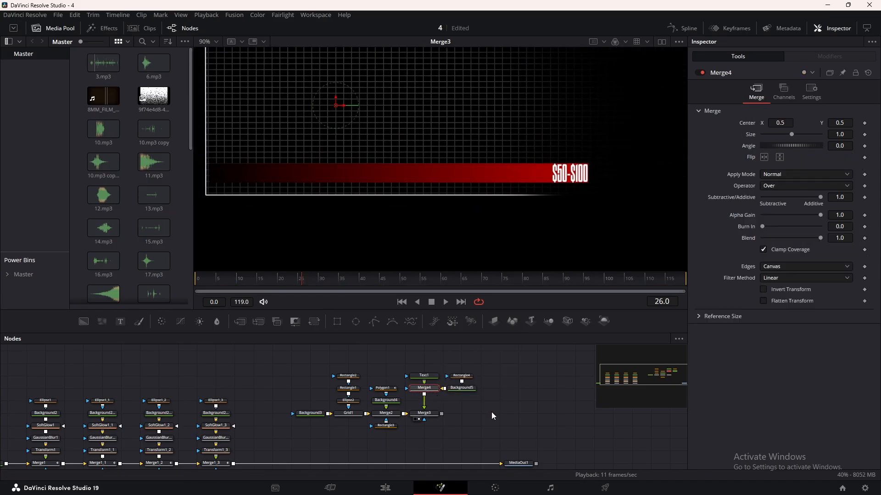
{"action": "left_click", "coordinate": [426, 413]}
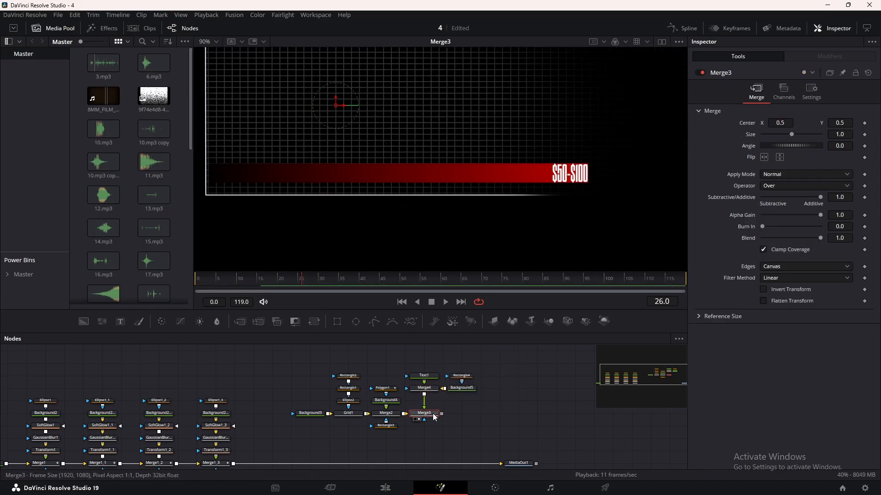
{"action": "left_click", "coordinate": [762, 179]}
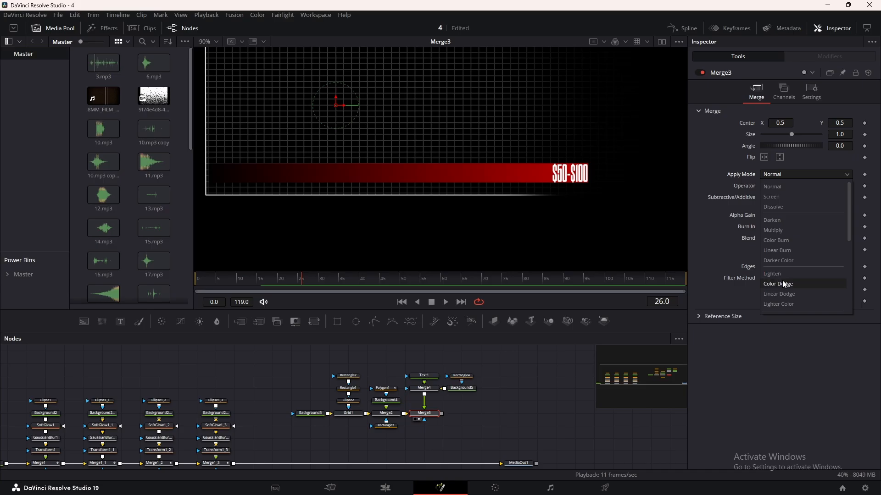
{"action": "left_click", "coordinate": [775, 294]}
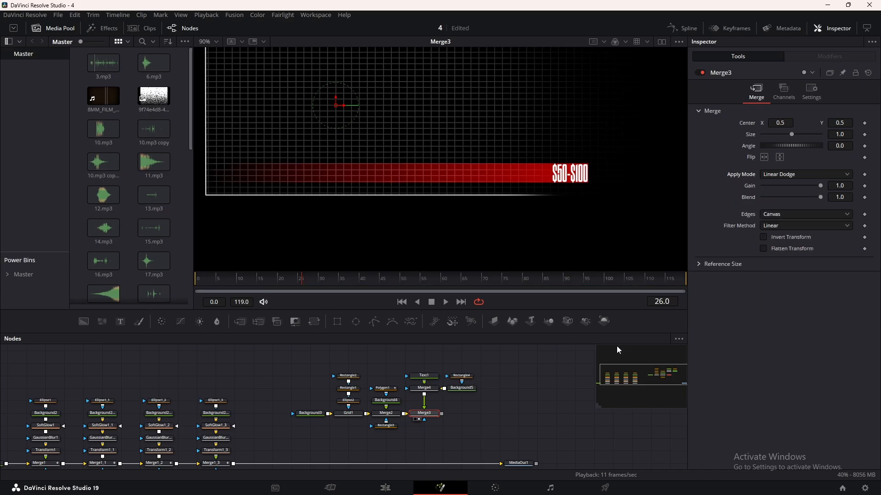
{"action": "left_click", "coordinate": [507, 400]}
Shade the "$50-$100" text with a gradient, using mapping size 0.583 and the white stop at 0.507462.
{"action": "scroll", "coordinate": [573, 176], "scroll_direction": "up", "scroll_amount": 3}
{"action": "left_click", "coordinate": [573, 176]}
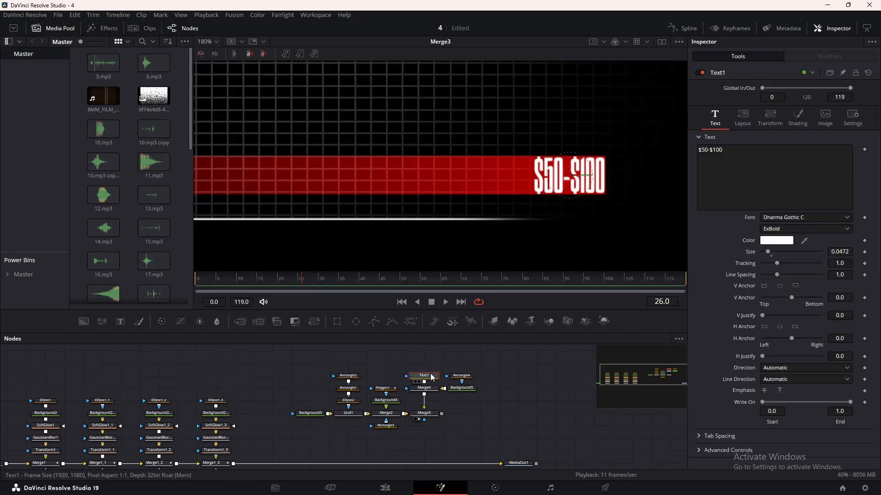
{"action": "left_click", "coordinate": [796, 118]}
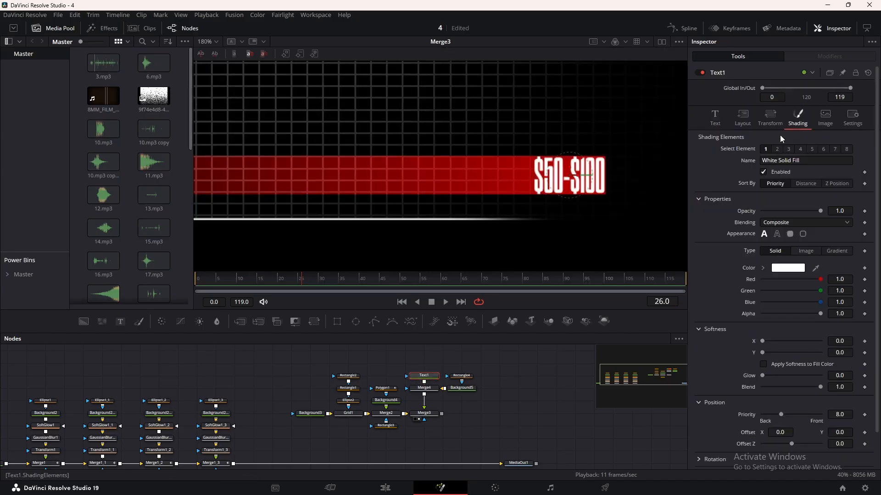
{"action": "left_click", "coordinate": [834, 252]}
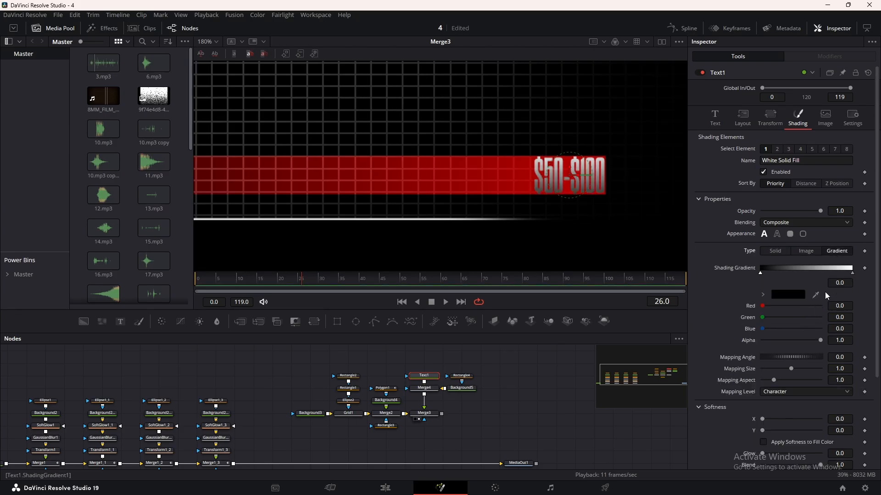
{"action": "left_click_drag", "start_coordinate": [791, 370], "coordinate": [781, 371]}
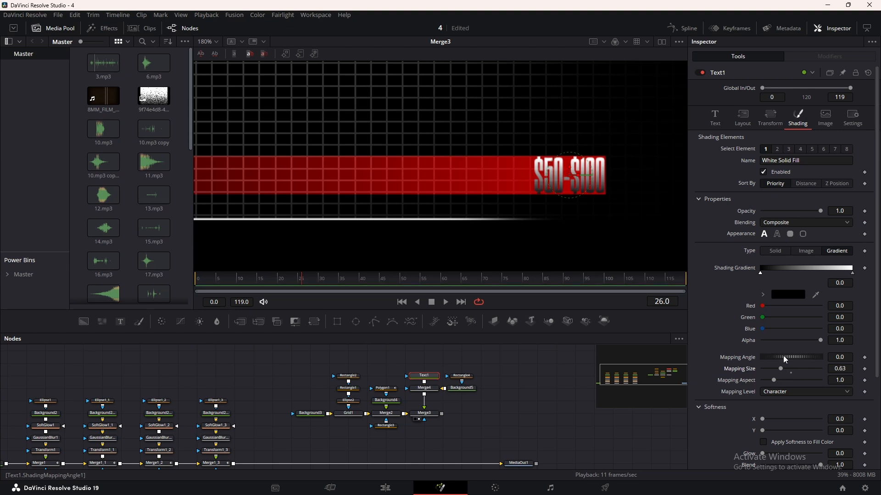
{"action": "mouse_move", "coordinate": [852, 276]}
{"action": "left_mouse_down"}
{"action": "mouse_move", "coordinate": [786, 277]}
{"action": "mouse_move", "coordinate": [807, 277]}
{"action": "left_mouse_up"}
{"action": "scroll", "coordinate": [611, 210], "scroll_direction": "down", "scroll_amount": 2}
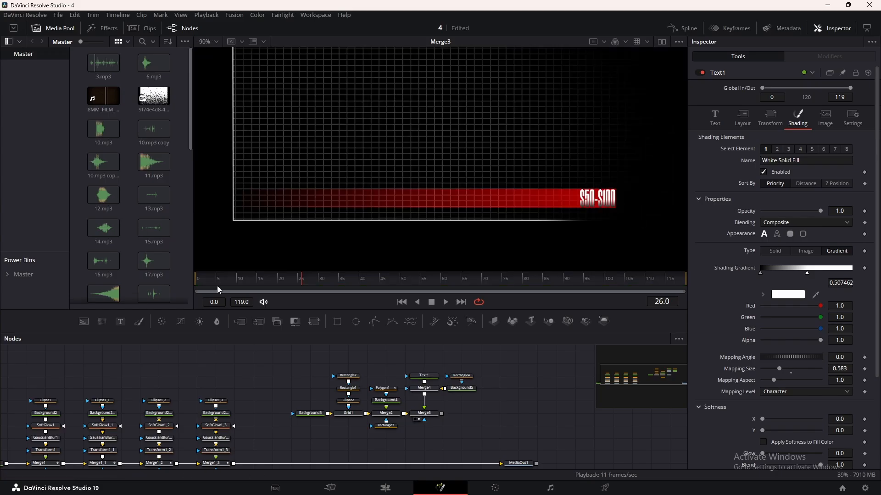
Feed a new Rectangle into Rectangle4 and keyframe its center from left of the vertical axis at frame 0 to X 0.584198 at frame 24.
{"action": "left_click_drag", "start_coordinate": [215, 281], "coordinate": [193, 285]}
{"action": "left_click_drag", "start_coordinate": [345, 323], "coordinate": [463, 376]}
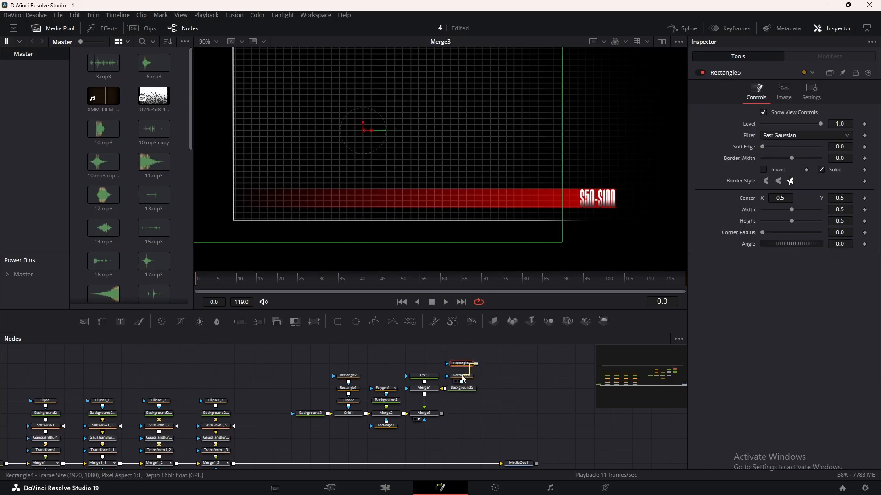
{"action": "left_click_drag", "start_coordinate": [364, 122], "coordinate": [234, 158]}
{"action": "scroll", "coordinate": [420, 154], "scroll_direction": "down", "scroll_amount": 2}
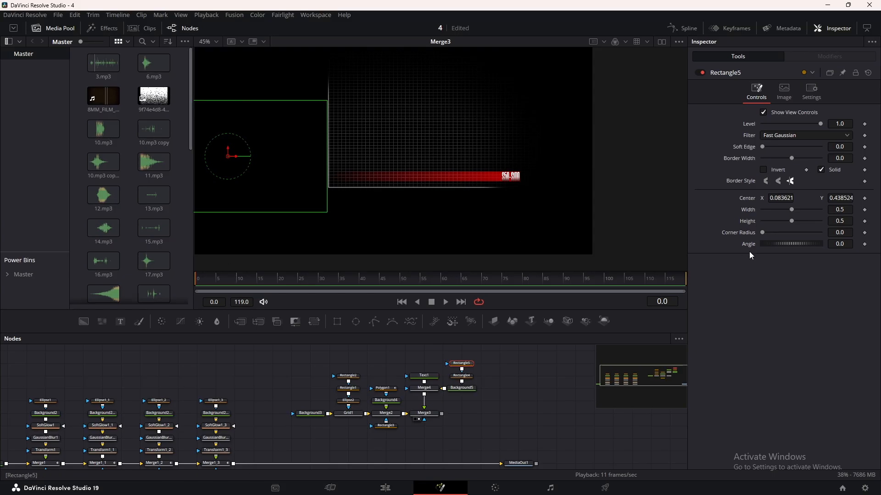
{"action": "left_click", "coordinate": [865, 200]}
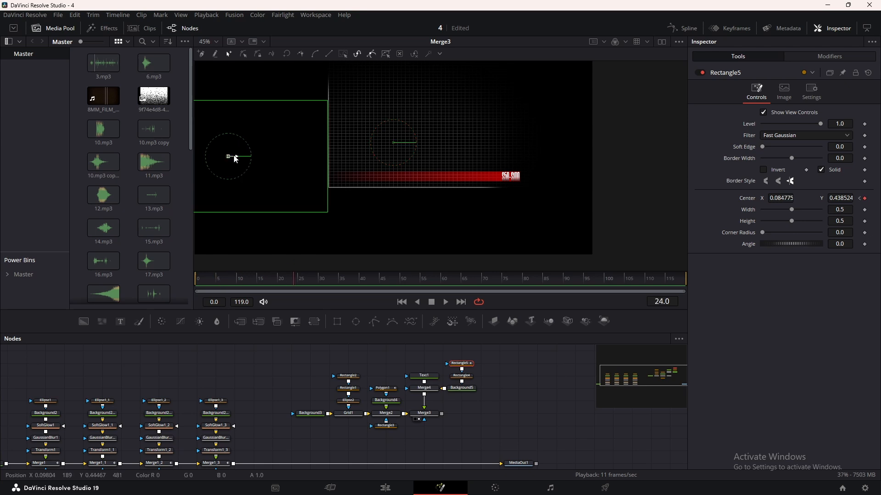
{"action": "left_click_drag", "start_coordinate": [229, 156], "coordinate": [433, 164]}
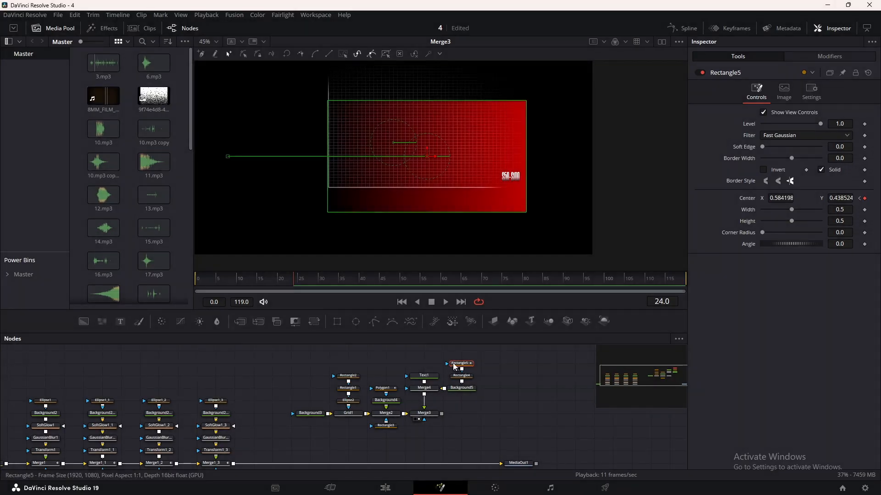
Set Rectangle4's paint mode to Minimum so the red bar shows only inside both masks, and scrub the reveal.
{"action": "left_click", "coordinate": [461, 376]}
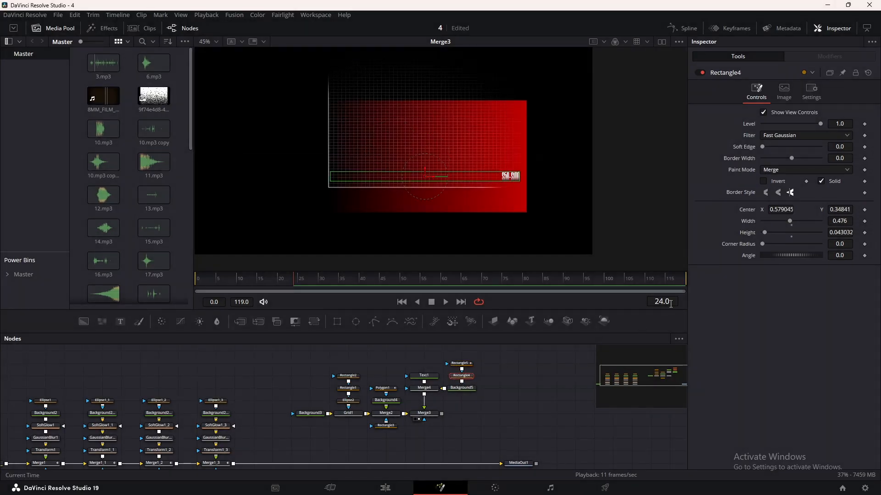
{"action": "left_click", "coordinate": [778, 174]}
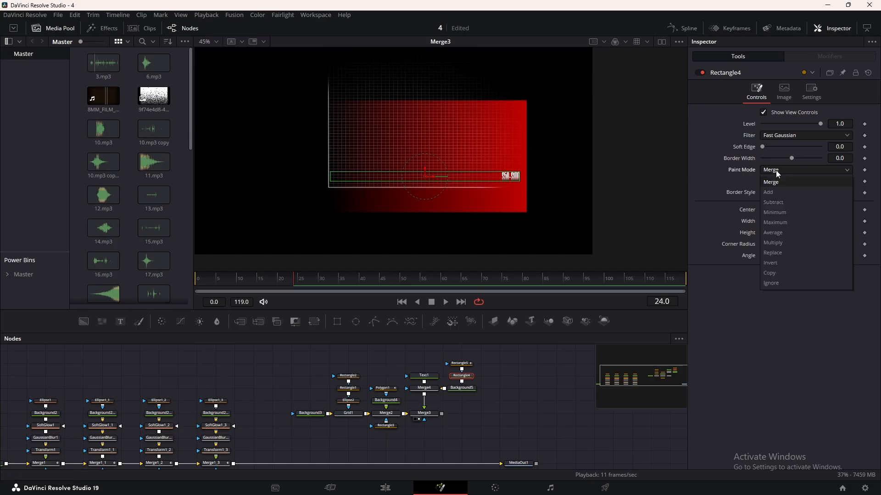
{"action": "left_click", "coordinate": [780, 213]}
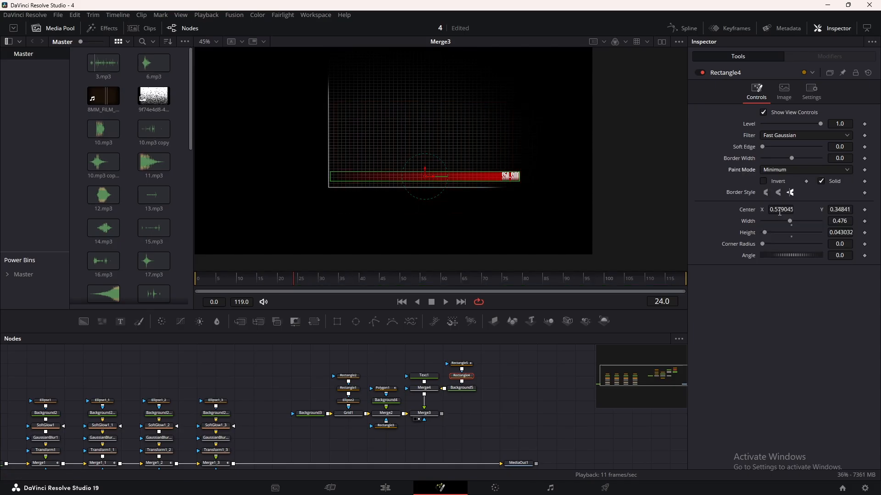
{"action": "left_click", "coordinate": [218, 279]}
{"action": "left_click_drag", "start_coordinate": [219, 279], "coordinate": [224, 279]}
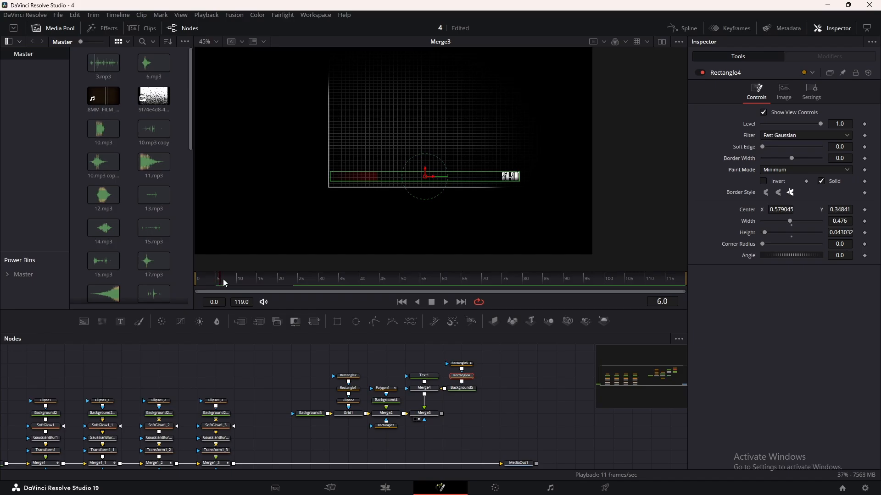
Soften the leading edge of the revealing bar by setting Rectangle5's soft edge to 0.0598, and scrub through the result.
{"action": "scroll", "coordinate": [387, 197], "scroll_direction": "up", "scroll_amount": 5}
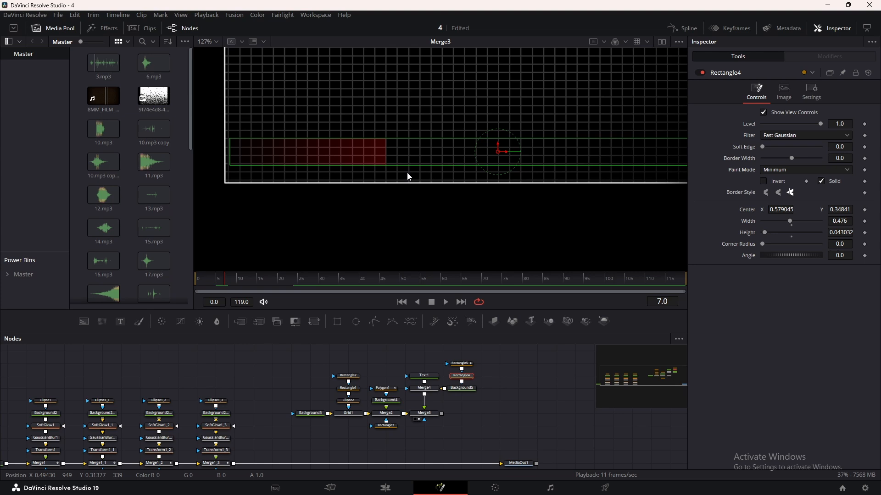
{"action": "left_click", "coordinate": [473, 368]}
{"action": "left_click_drag", "start_coordinate": [763, 147], "coordinate": [780, 148]}
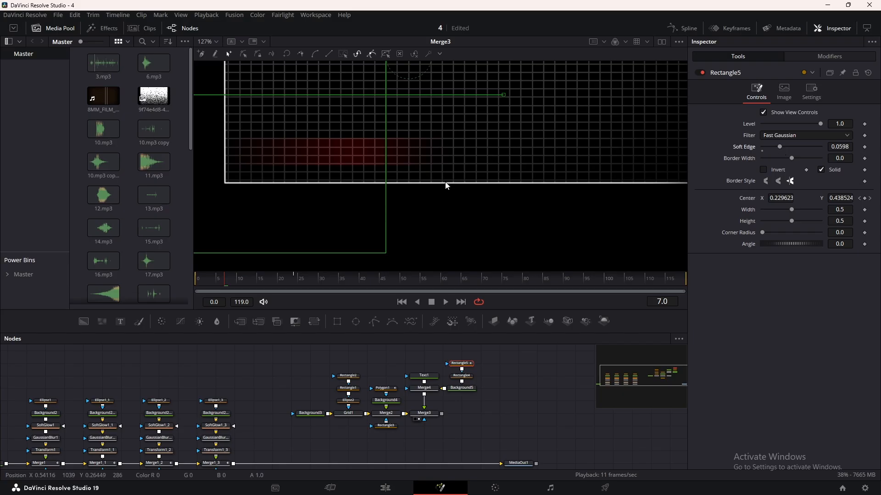
{"action": "scroll", "coordinate": [445, 167], "scroll_direction": "down", "scroll_amount": 5}
{"action": "left_click", "coordinate": [232, 278]}
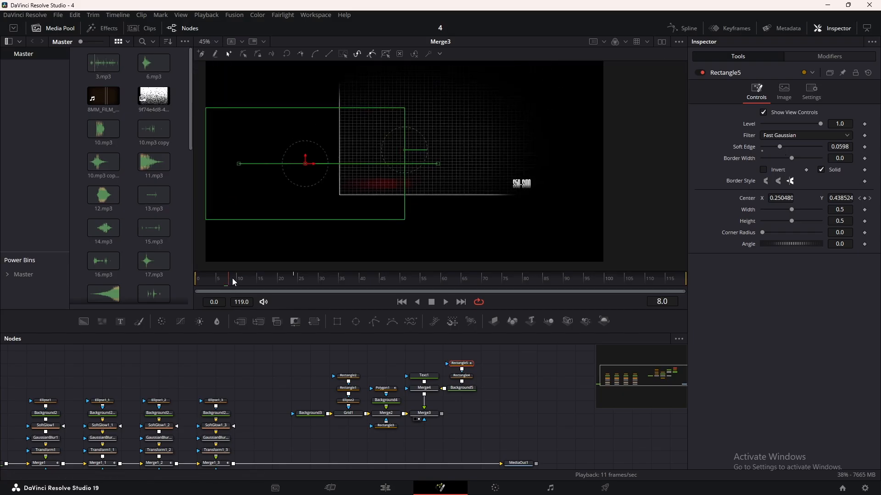
{"action": "left_click_drag", "start_coordinate": [232, 278], "coordinate": [271, 281]}
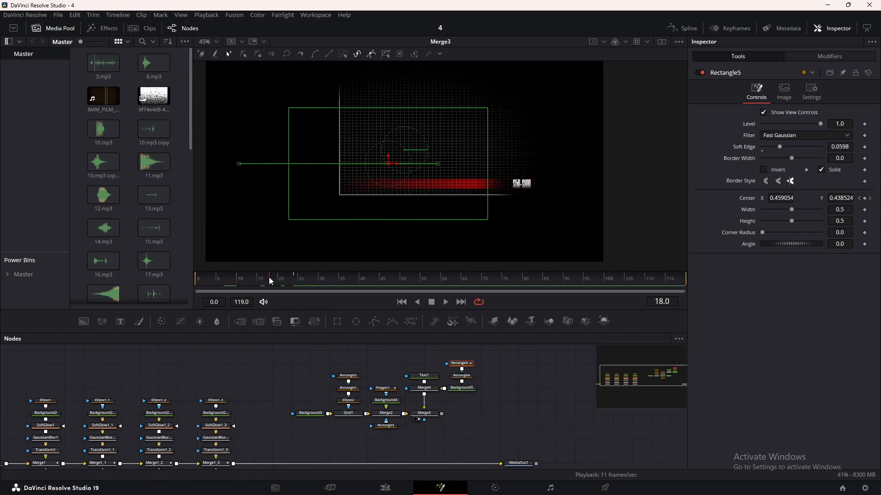
Smooth Rectangle5's center displacement curve, with both handles near frame 4 and about 0.9 for a fast start and slow finish, and preview it.
{"action": "left_click", "coordinate": [689, 30]}
{"action": "left_click", "coordinate": [365, 363]}
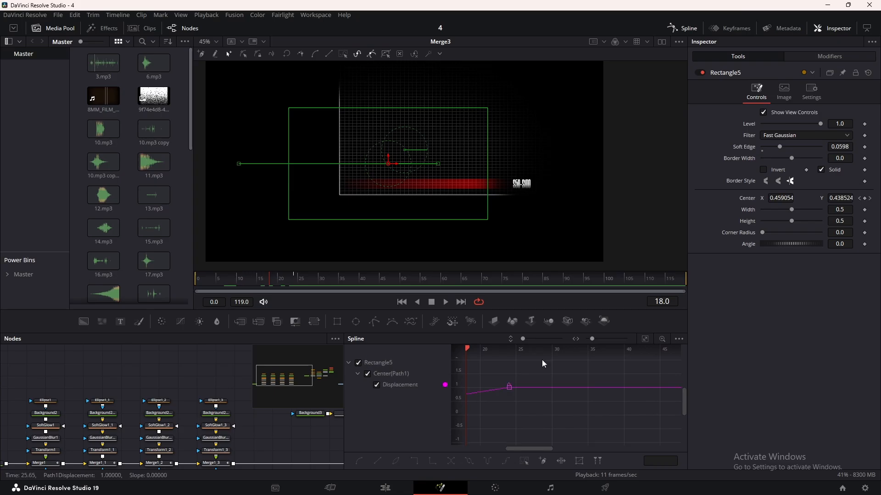
{"action": "left_click", "coordinate": [643, 341]}
{"action": "key", "text": "ctrl+a"}
{"action": "key", "text": "f"}
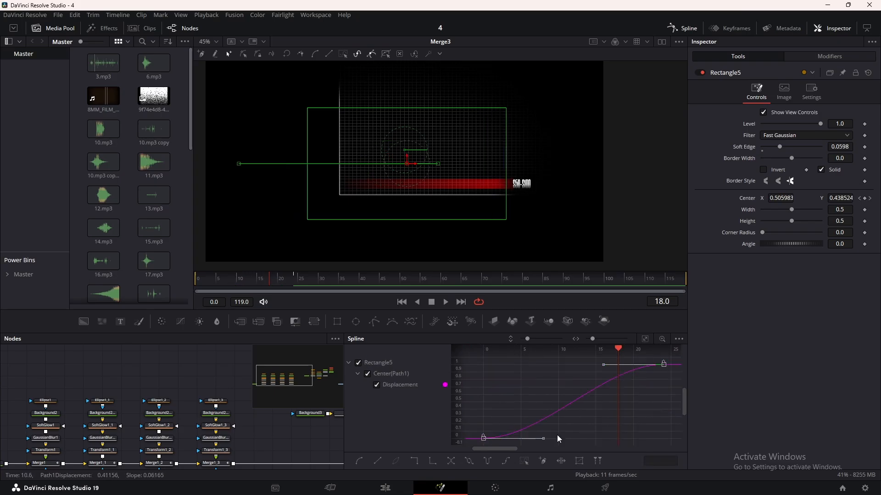
{"action": "left_click_drag", "start_coordinate": [541, 442], "coordinate": [519, 372]}
{"action": "left_click_drag", "start_coordinate": [603, 365], "coordinate": [513, 373]}
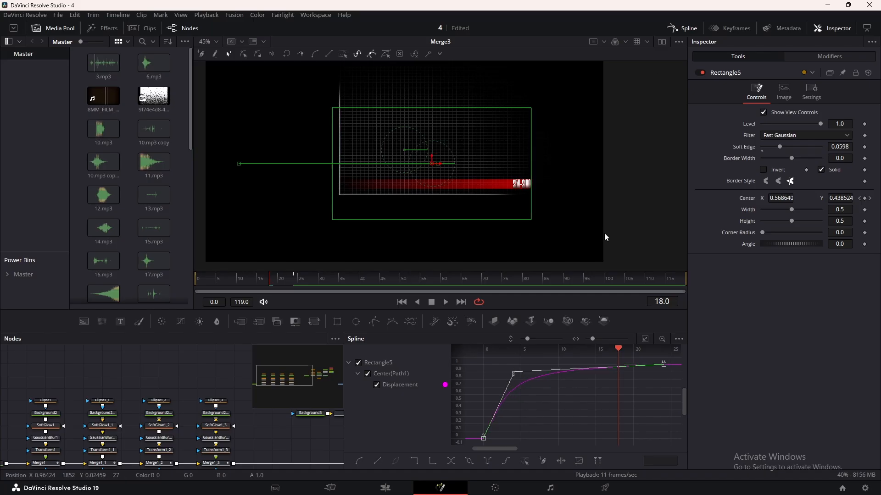
{"action": "left_click", "coordinate": [679, 28]}
{"action": "key", "text": "space"}
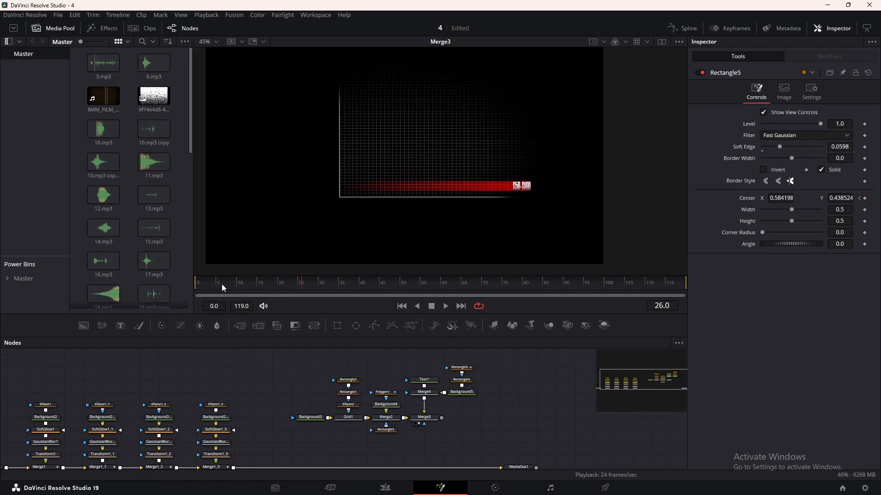
{"action": "left_click_drag", "start_coordinate": [222, 287], "coordinate": [201, 290]}
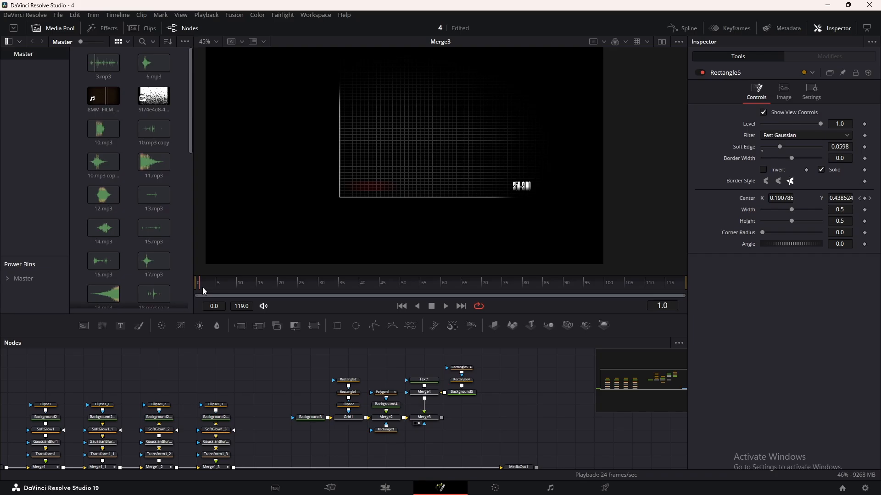
Duplicate the Text1, Merge4, Background5, Rectangle4 and Rectangle5 nodes and combine the copy with the original bar through a new Merge.
{"action": "left_click_drag", "start_coordinate": [507, 412], "coordinate": [496, 409]}
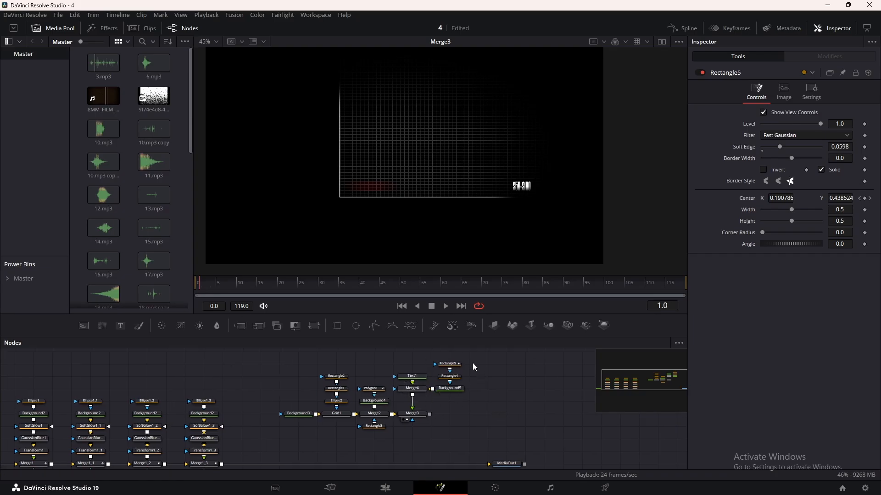
{"action": "left_click_drag", "start_coordinate": [472, 360], "coordinate": [409, 392]}
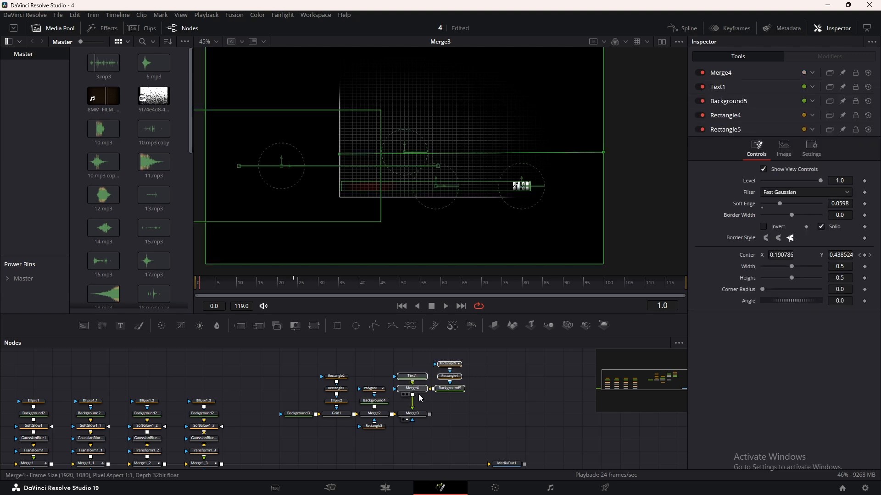
{"action": "key", "text": "ctrl+v"}
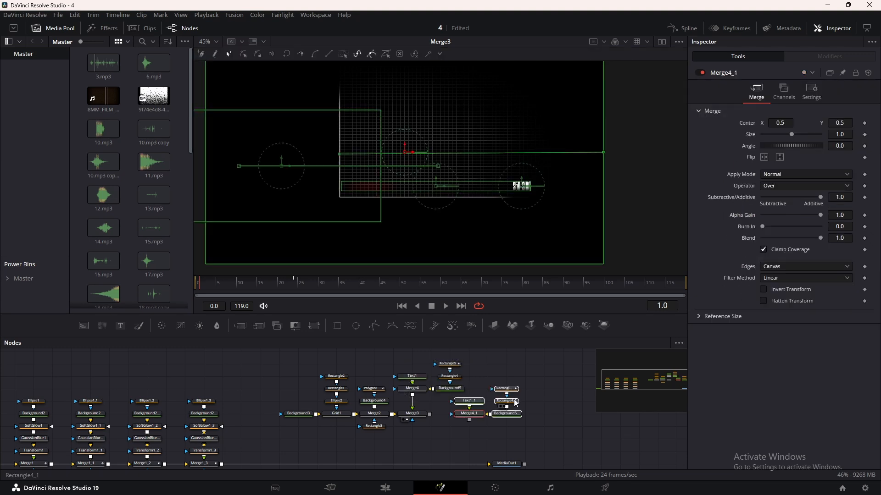
{"action": "left_click", "coordinate": [468, 403]}
{"action": "left_click_drag", "start_coordinate": [460, 393], "coordinate": [380, 386]}
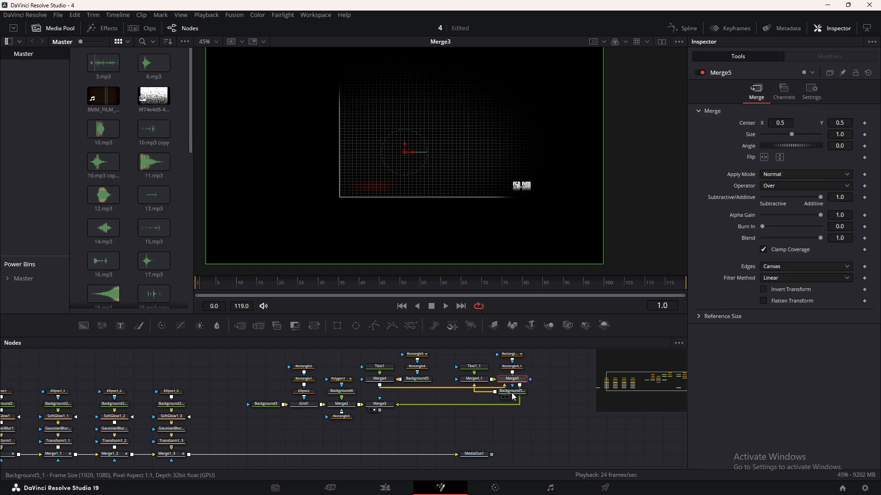
Arrange Merge5, Merge3 and the duplicated bar nodes into a tidy column beside the original bar's nodes.
{"action": "left_click_drag", "start_coordinate": [512, 379], "coordinate": [436, 392]}
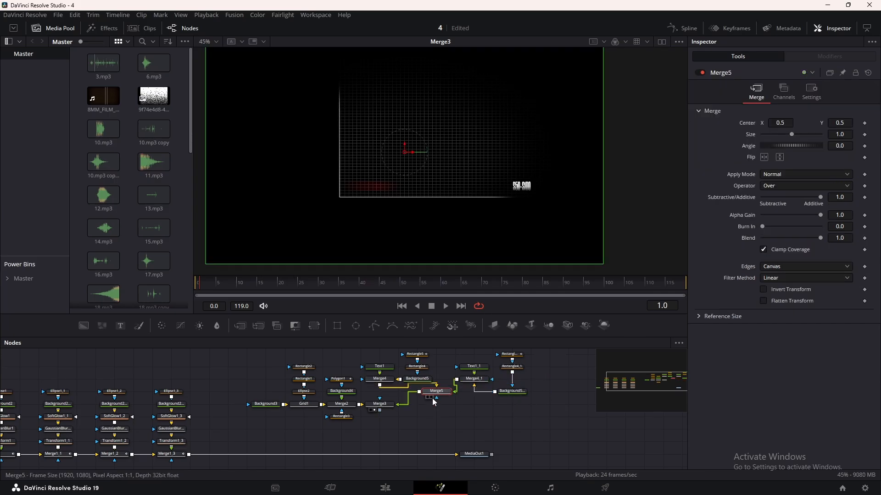
{"action": "left_click_drag", "start_coordinate": [380, 404], "coordinate": [436, 404]}
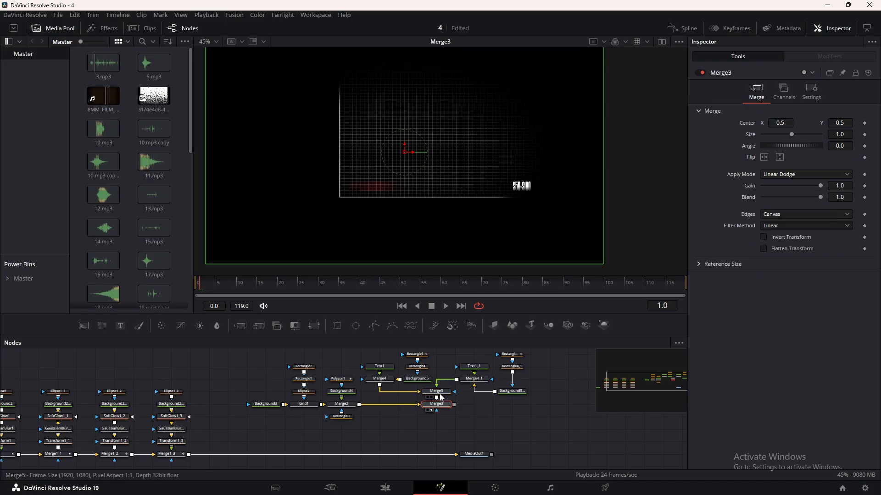
{"action": "left_click_drag", "start_coordinate": [513, 393], "coordinate": [521, 415]}
{"action": "left_click_drag", "start_coordinate": [470, 427], "coordinate": [452, 402]}
{"action": "left_click_drag", "start_coordinate": [460, 405], "coordinate": [498, 401]}
{"action": "left_click_drag", "start_coordinate": [549, 404], "coordinate": [477, 419]}
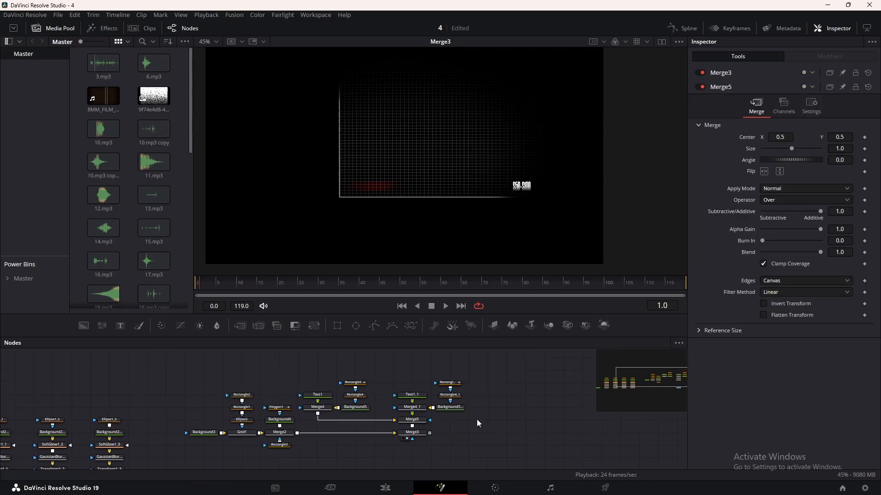
Change the duplicated label Text1_1 from "$50-$100" to "$1800".
{"action": "left_click", "coordinate": [419, 395]}
{"action": "double_click", "coordinate": [783, 178]}
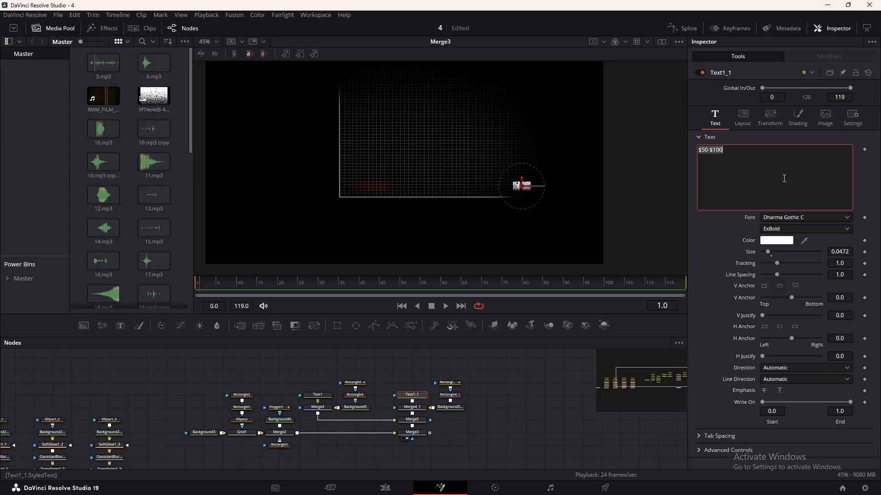
{"action": "type", "text": "$1800"}
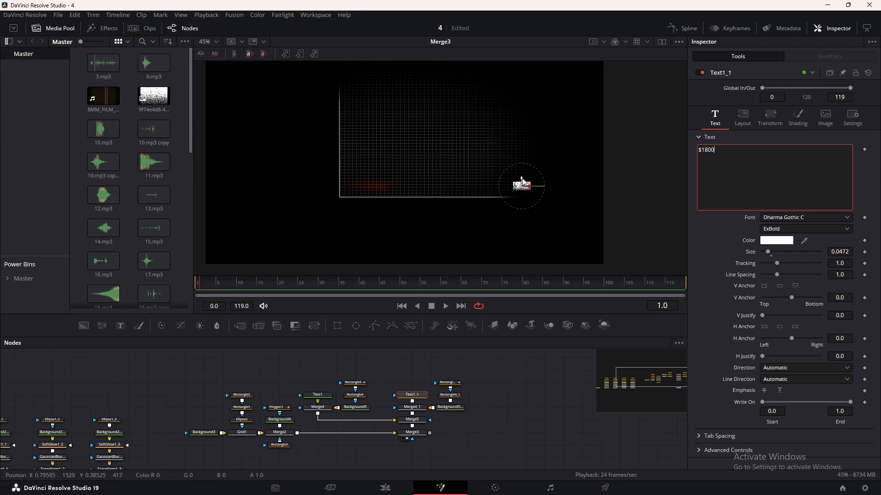
Insert a Transform after Merge4_1, raise the duplicated bar to center Y 0.893442 near the grid's top, and preview both bars.
{"action": "left_click_drag", "start_coordinate": [399, 377], "coordinate": [472, 405]}
{"action": "left_click_drag", "start_coordinate": [419, 408], "coordinate": [419, 395]}
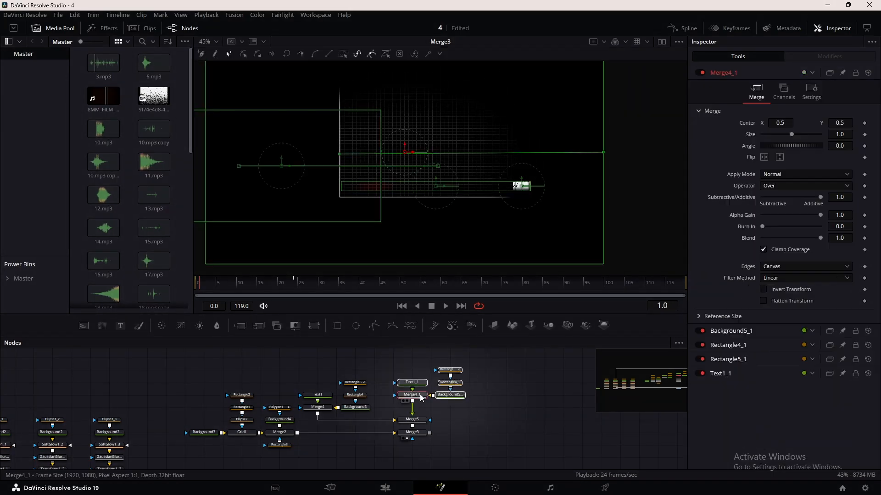
{"action": "left_click", "coordinate": [413, 395]}
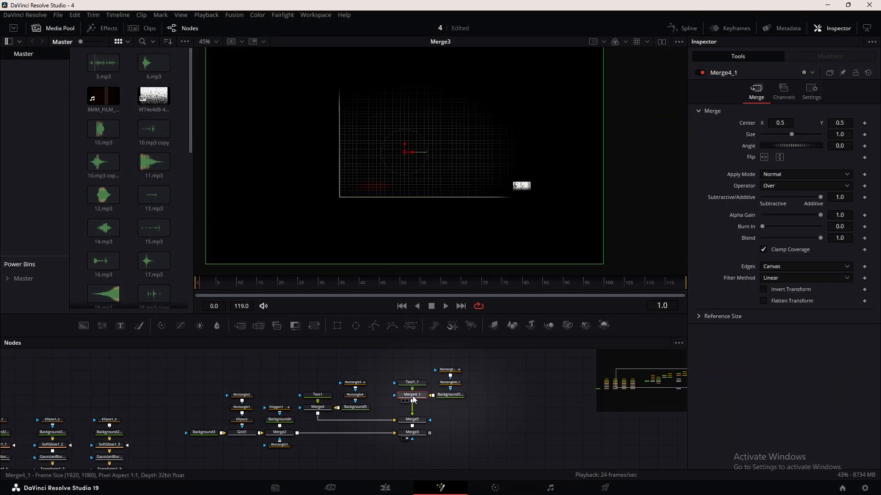
{"action": "left_click", "coordinate": [318, 326]}
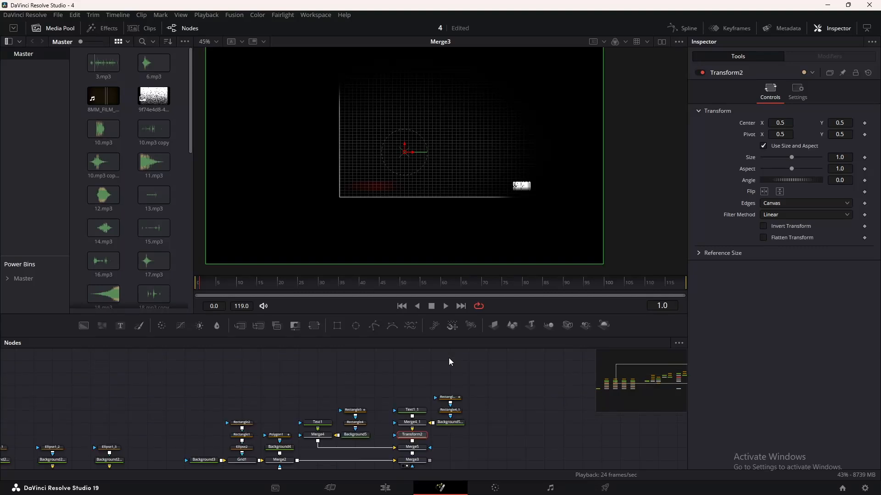
{"action": "left_click_drag", "start_coordinate": [409, 148], "coordinate": [403, 61]}
{"action": "key", "text": "space"}
{"action": "left_click", "coordinate": [524, 430]}
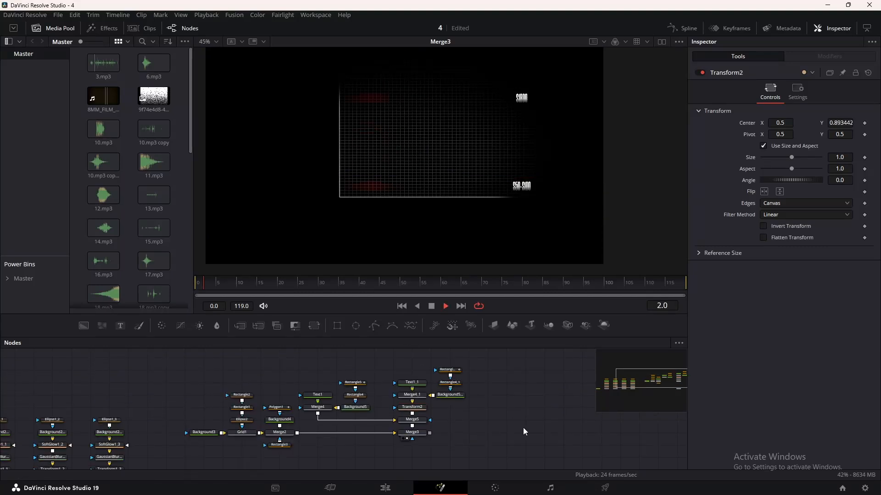
{"action": "key", "text": "space"}
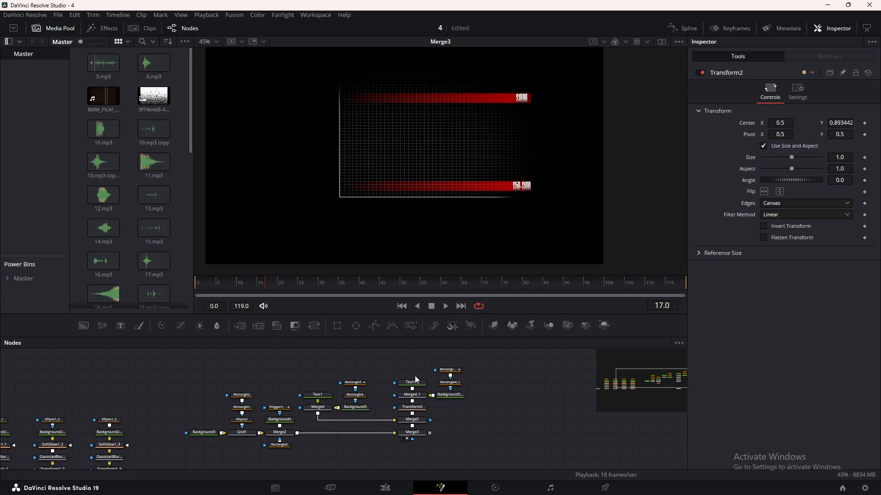
Shift both of Rectangle5_1's center keyframes later so the upper bar's reveal starts at about frame 25.
{"action": "left_click", "coordinate": [448, 369]}
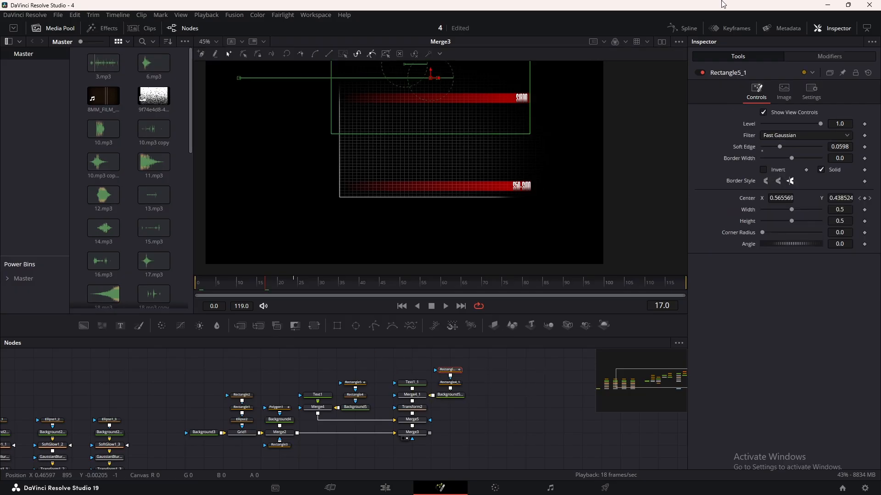
{"action": "left_click", "coordinate": [729, 28]}
{"action": "left_click", "coordinate": [367, 367]}
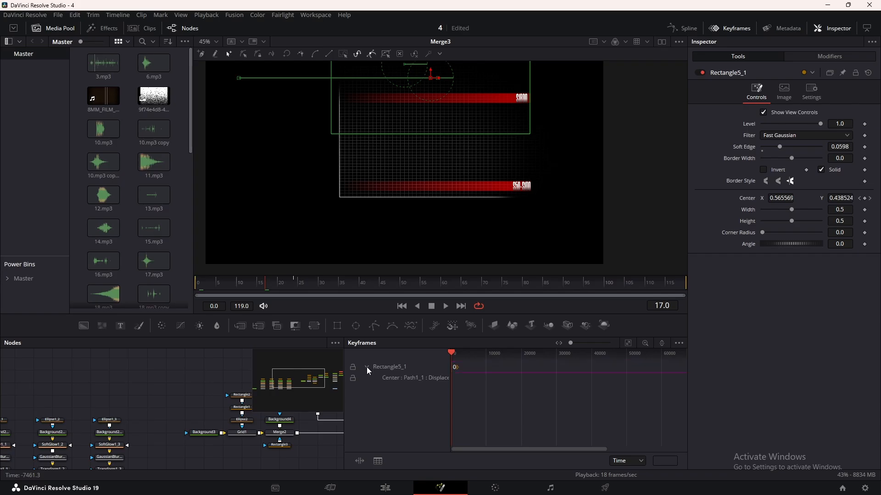
{"action": "left_click", "coordinate": [630, 342]}
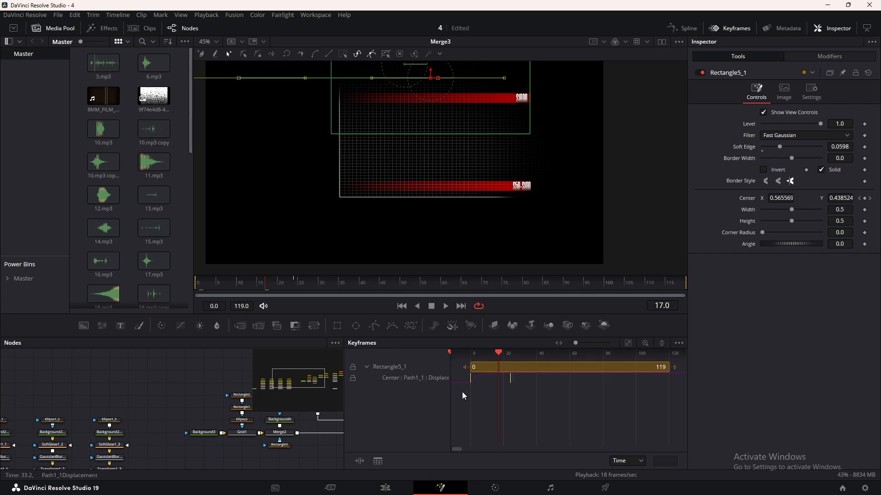
{"action": "left_click_drag", "start_coordinate": [470, 383], "coordinate": [511, 382]}
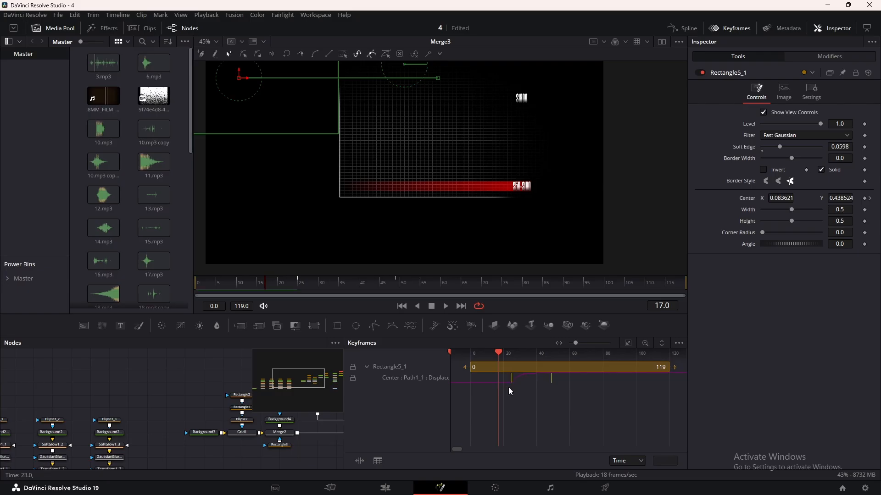
Save the project and play the animation from the start to check the staggered bar reveals.
{"action": "left_click", "coordinate": [730, 28]}
{"action": "key", "text": "ctrl+s"}
{"action": "left_click_drag", "start_coordinate": [212, 287], "coordinate": [195, 291]}
{"action": "left_click", "coordinate": [510, 395]}
{"action": "key", "text": "space"}
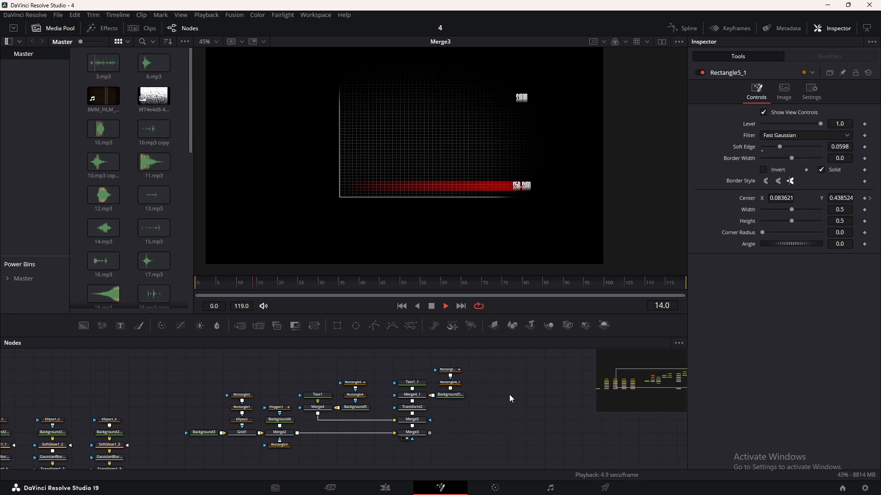
{"action": "key", "text": "space"}
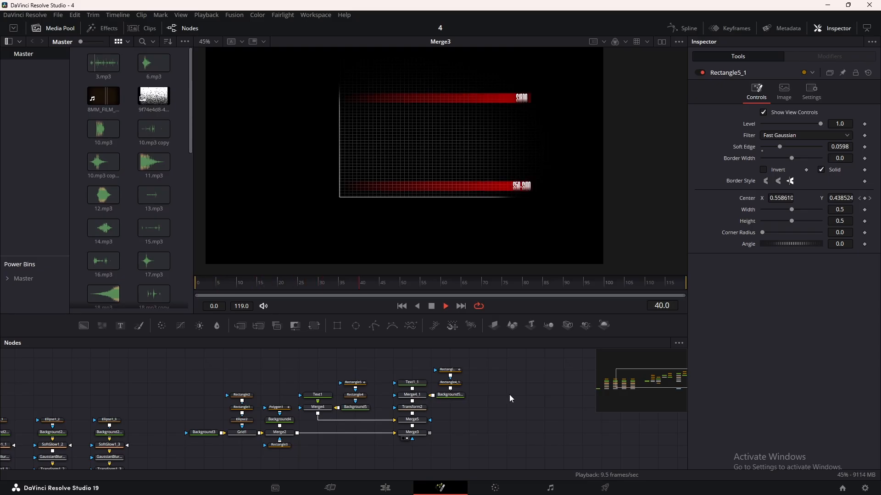
Move the $1800 label Text1_1 horizontally so it sits flush with the outer end of the upper red bar.
{"action": "scroll", "coordinate": [524, 100], "scroll_direction": "up", "scroll_amount": 5}
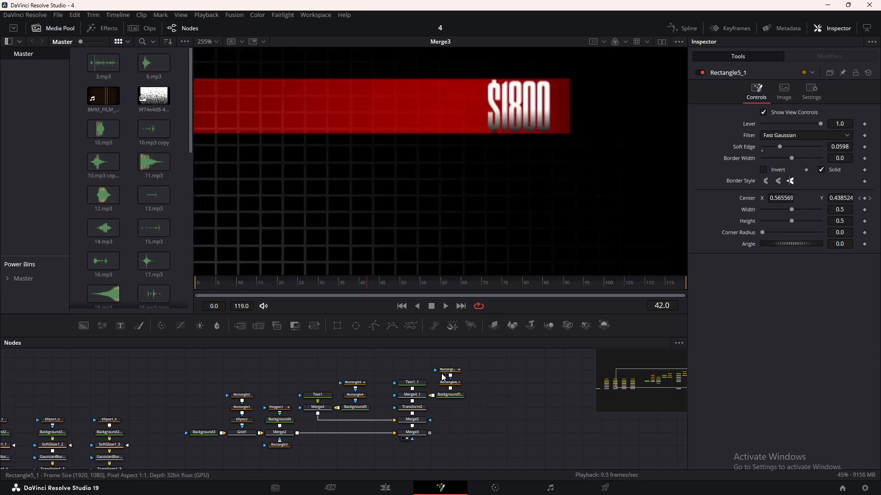
{"action": "left_click_drag", "start_coordinate": [500, 400], "coordinate": [456, 410]}
{"action": "left_click", "coordinate": [368, 393]}
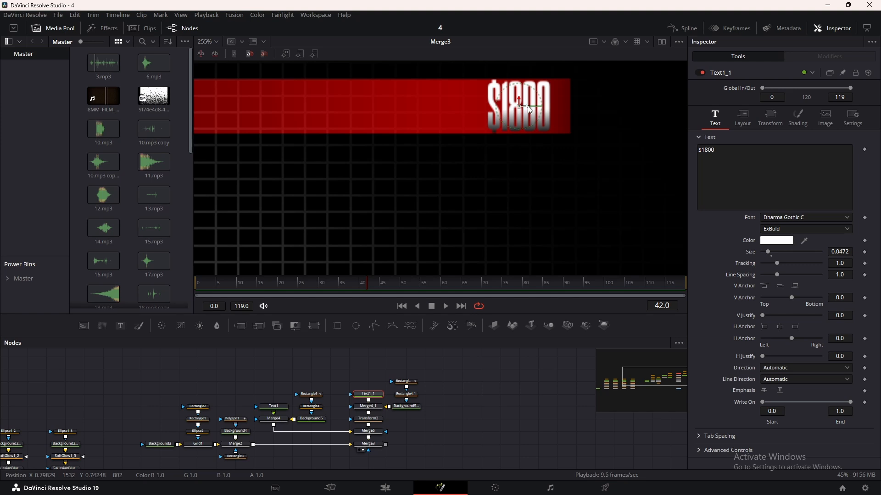
{"action": "left_click_drag", "start_coordinate": [528, 106], "coordinate": [546, 106]}
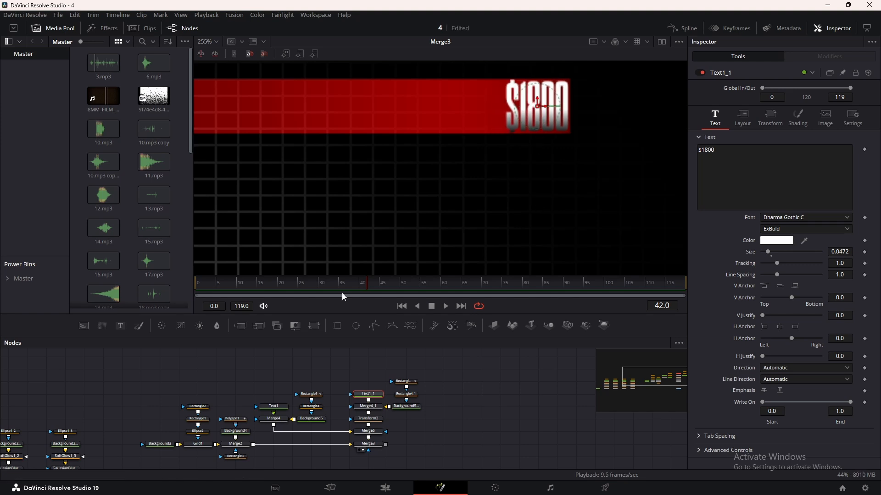
Keyframe the $1800 label's shading opacity from 0.0 at frame 25 to 1.0 at frame 45.
{"action": "mouse_move", "coordinate": [340, 285]}
{"action": "left_mouse_down"}
{"action": "mouse_move", "coordinate": [321, 286]}
{"action": "mouse_move", "coordinate": [327, 289]}
{"action": "left_mouse_up"}
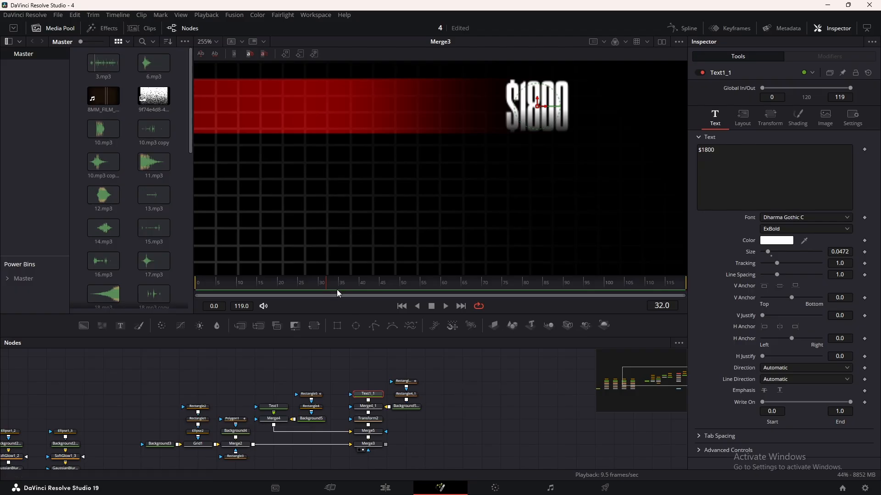
{"action": "left_click_drag", "start_coordinate": [327, 286], "coordinate": [301, 287]}
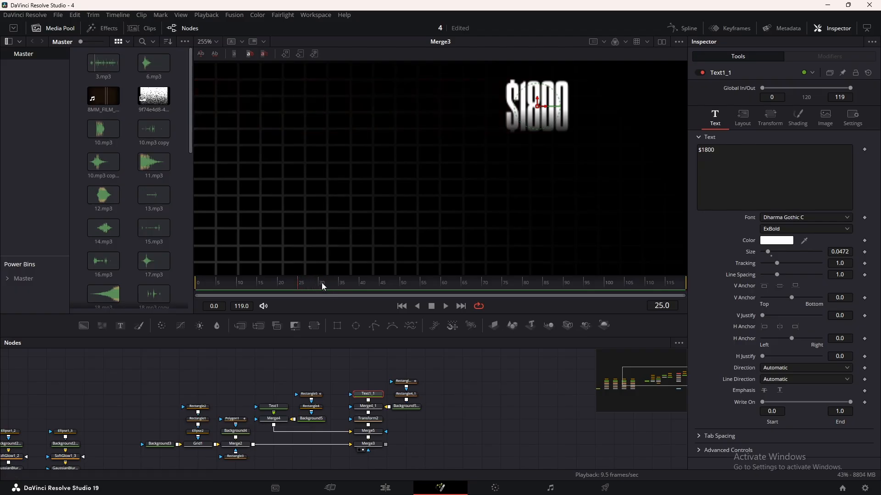
{"action": "left_click", "coordinate": [800, 119]}
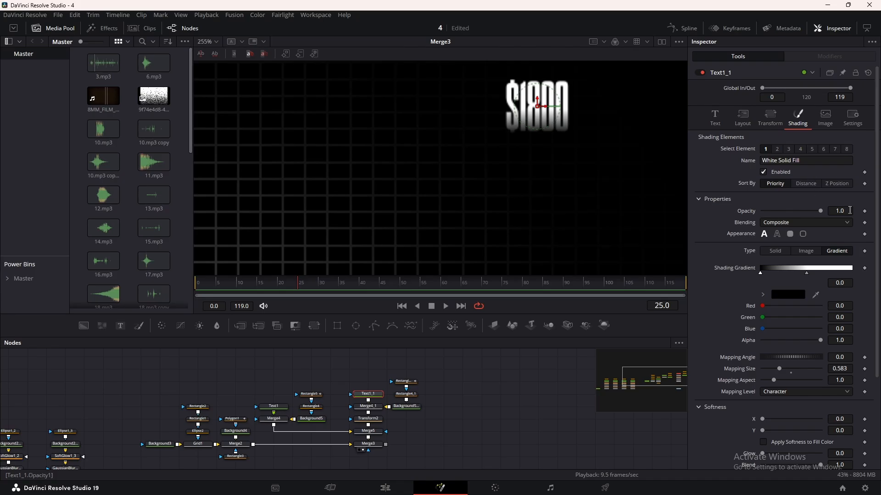
{"action": "left_click", "coordinate": [864, 211]}
{"action": "left_click_drag", "start_coordinate": [821, 211], "coordinate": [731, 215]}
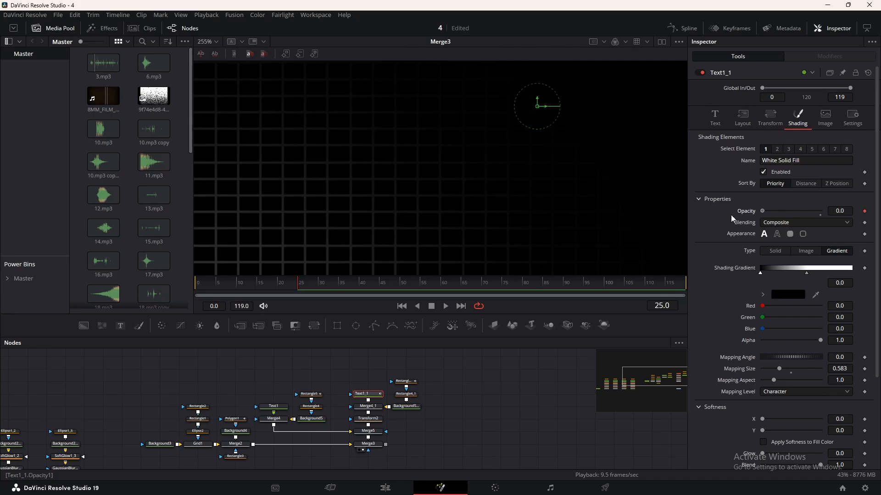
{"action": "left_click_drag", "start_coordinate": [301, 287], "coordinate": [379, 286]}
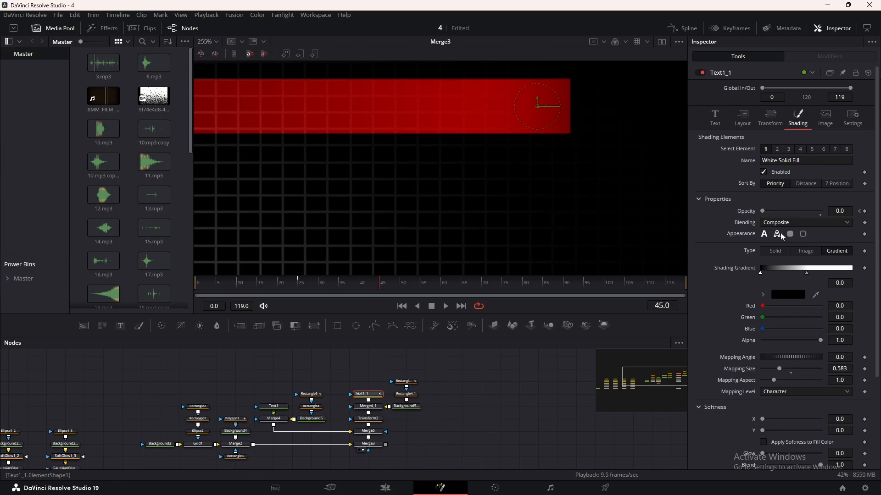
{"action": "left_click_drag", "start_coordinate": [764, 212], "coordinate": [836, 212]}
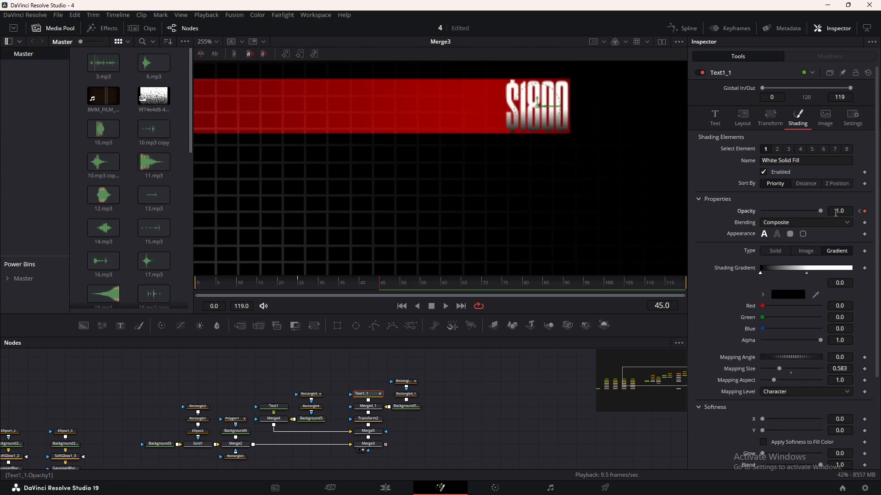
Smooth Text1_1's opacity spline into a fast-start, slow-finish curve and save the project.
{"action": "left_click", "coordinate": [682, 28]}
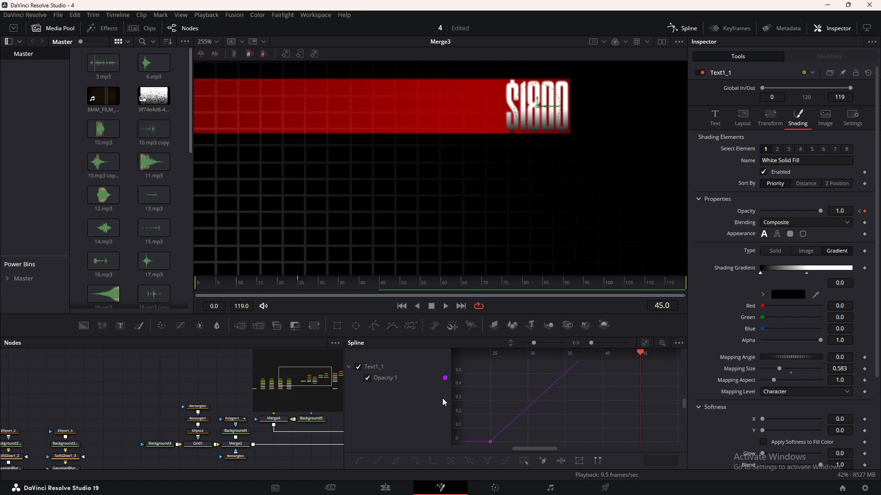
{"action": "left_click", "coordinate": [648, 342]}
{"action": "key", "text": "ctrl+a"}
{"action": "key", "text": "f"}
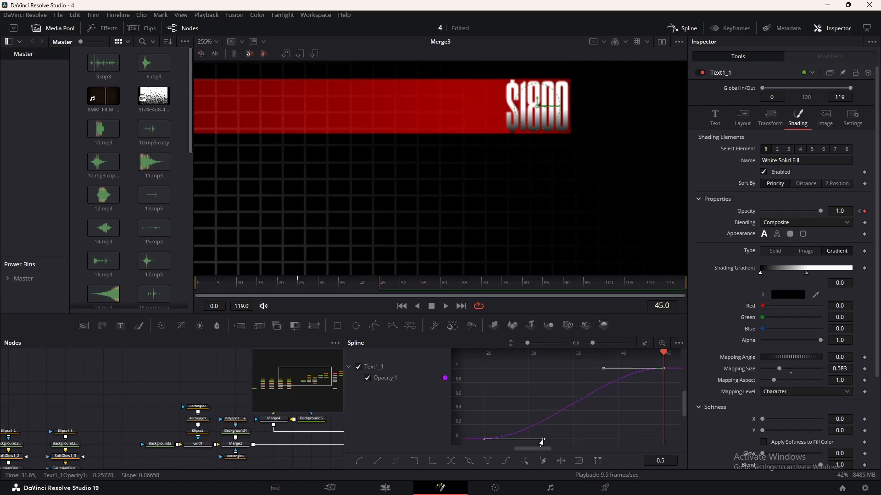
{"action": "left_click_drag", "start_coordinate": [543, 439], "coordinate": [528, 379]}
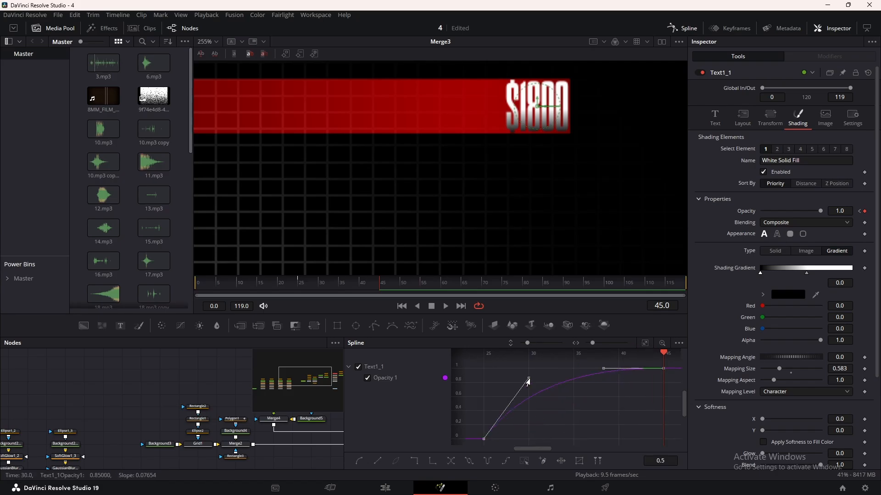
{"action": "left_click_drag", "start_coordinate": [603, 369], "coordinate": [568, 370]}
{"action": "left_click", "coordinate": [588, 396]}
{"action": "key", "text": "ctrl+s"}
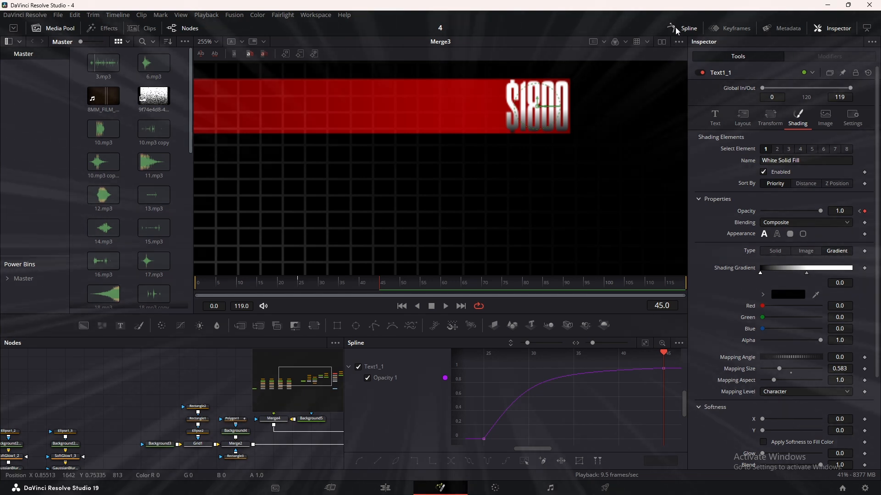
{"action": "left_click", "coordinate": [675, 28]}
Play the animation from about frame 25 to check the $1800 label's fade-in.
{"action": "left_click", "coordinate": [299, 282]}
{"action": "key", "text": "space"}
{"action": "key", "text": "space"}
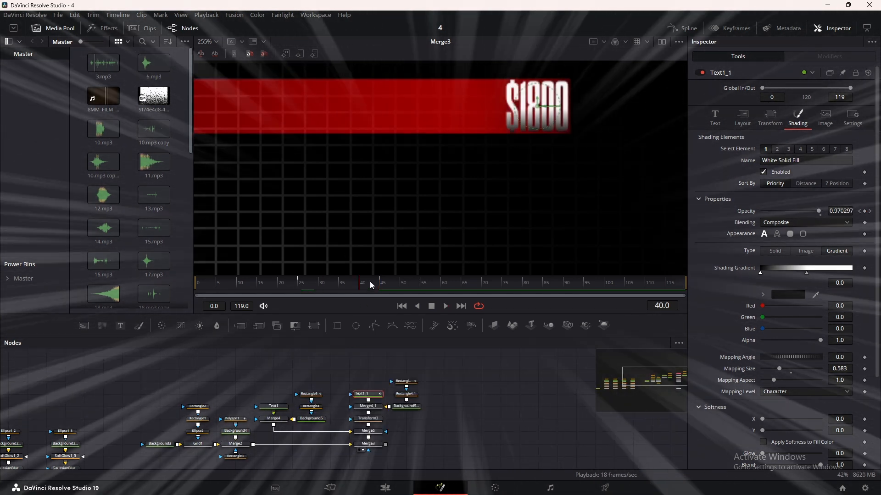
Keyframe the $50-$100 label's shading opacity from 0.0 at frame 0 to 1.0 at frame 24.
{"action": "scroll", "coordinate": [377, 243], "scroll_direction": "down", "scroll_amount": 6}
{"action": "left_click_drag", "start_coordinate": [377, 243], "coordinate": [453, 151]}
{"action": "left_click", "coordinate": [275, 407]}
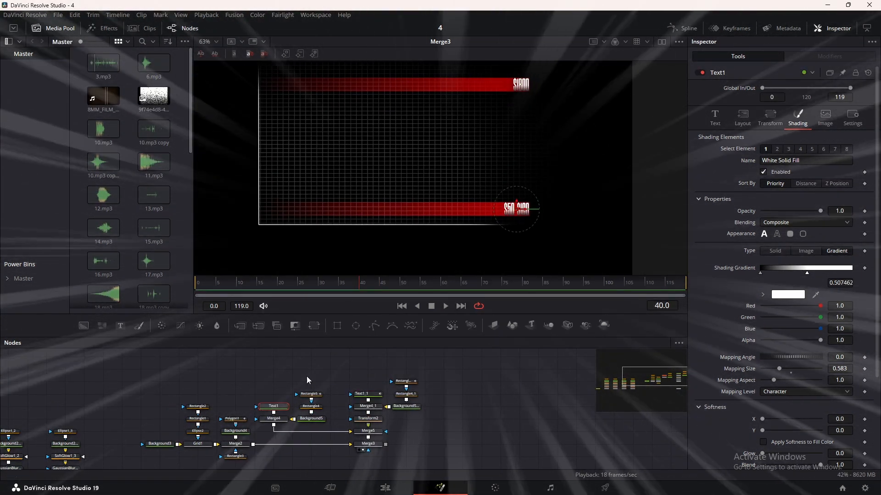
{"action": "left_click", "coordinate": [197, 287]}
{"action": "left_click", "coordinate": [864, 211]}
{"action": "left_click_drag", "start_coordinate": [820, 211], "coordinate": [752, 211]}
{"action": "left_click_drag", "start_coordinate": [281, 285], "coordinate": [294, 286]}
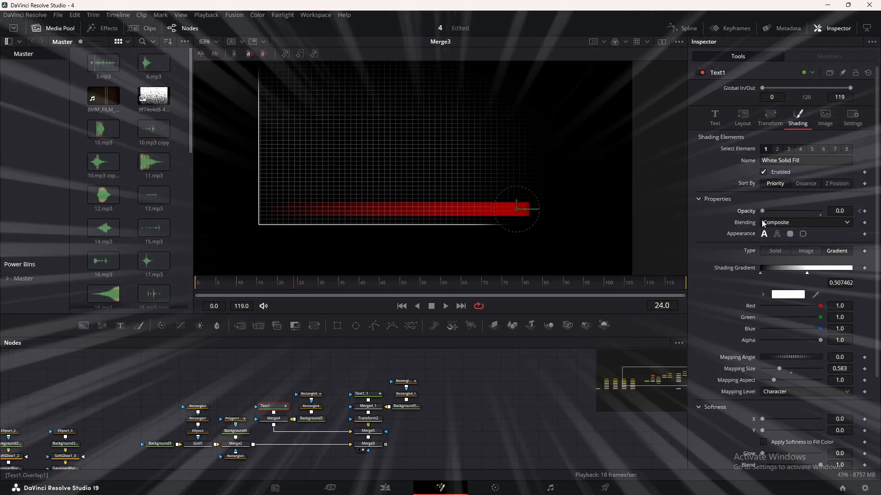
{"action": "left_click_drag", "start_coordinate": [762, 211], "coordinate": [831, 213]}
Shape Text1's opacity spline with a steep start and a gentle ease into the last keyframe.
{"action": "left_click", "coordinate": [683, 28]}
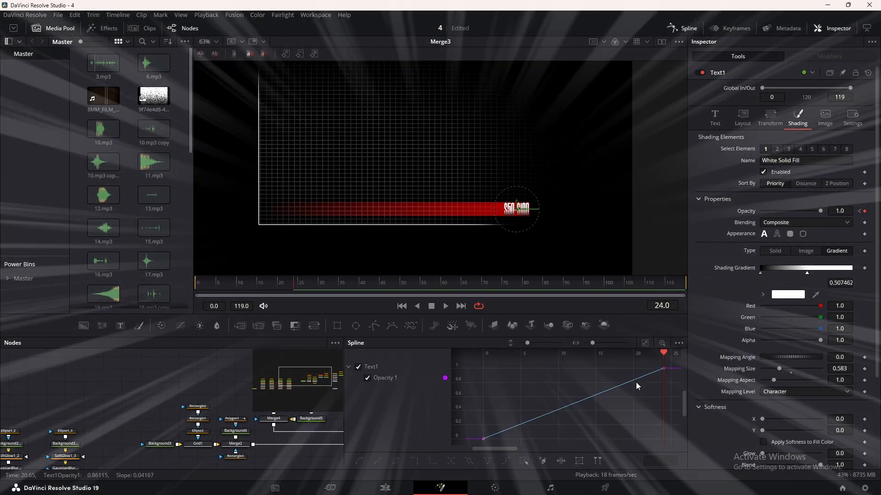
{"action": "left_click_drag", "start_coordinate": [543, 440], "coordinate": [508, 380]}
{"action": "left_click_drag", "start_coordinate": [603, 368], "coordinate": [526, 377]}
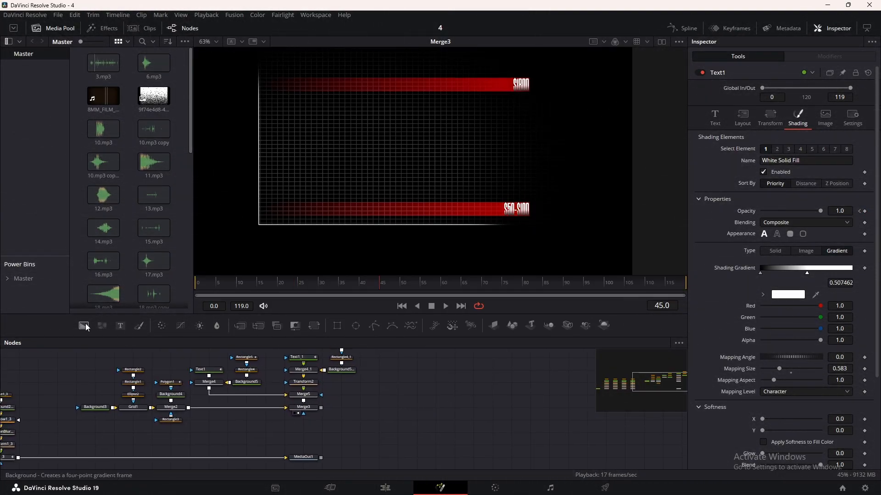
Add a Background node masked by a Polygon, merge it over Merge3's output, and arrange the new nodes beneath the merge.
{"action": "left_click_drag", "start_coordinate": [84, 326], "coordinate": [323, 434]}
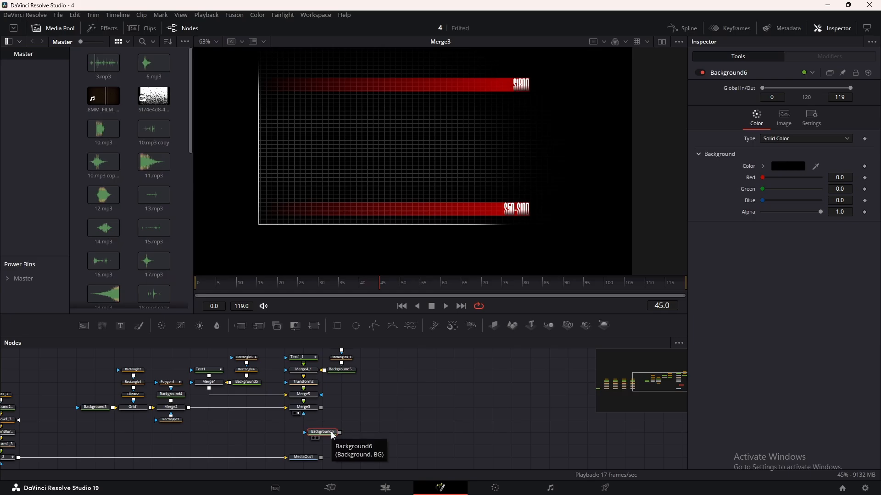
{"action": "left_click_drag", "start_coordinate": [375, 325], "coordinate": [322, 407]}
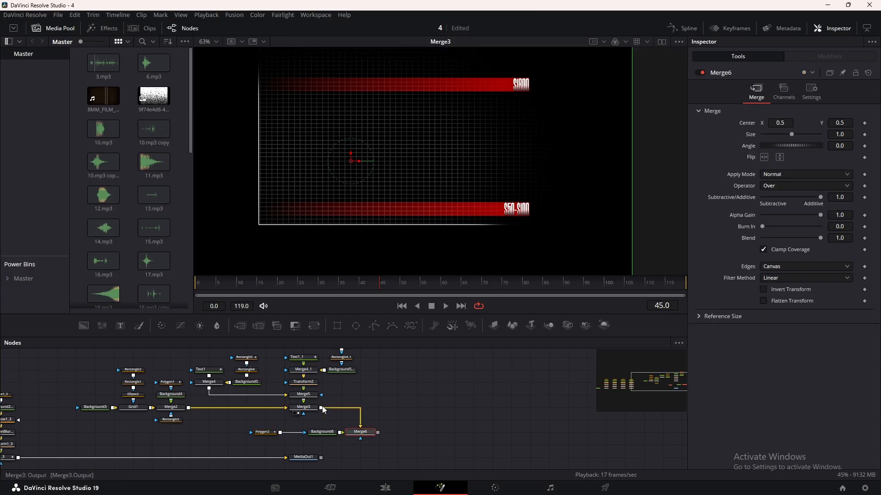
{"action": "left_click_drag", "start_coordinate": [360, 432], "coordinate": [342, 407]}
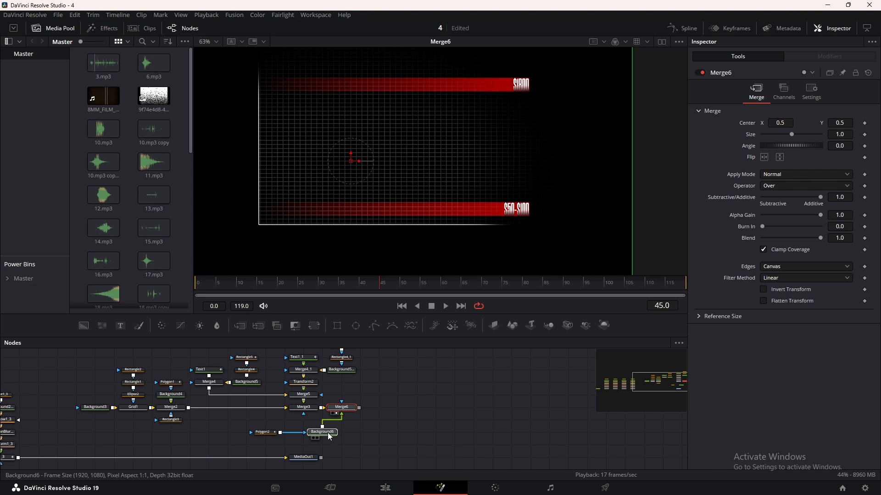
{"action": "left_click_drag", "start_coordinate": [326, 437], "coordinate": [356, 437]}
{"action": "left_click_drag", "start_coordinate": [263, 432], "coordinate": [301, 432]}
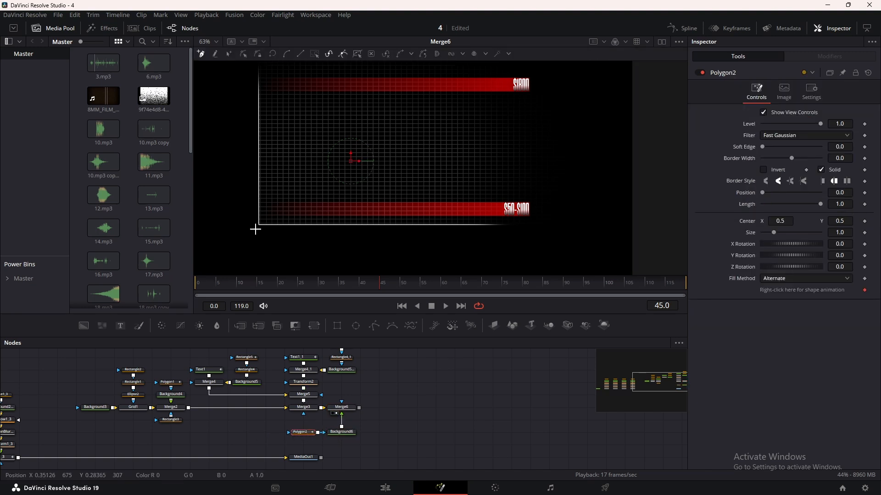
Draw an open Polygon2 path from the graph's origin up to the upper bar, just before the $1800 label.
{"action": "scroll", "coordinate": [255, 220], "scroll_direction": "up", "scroll_amount": 4}
{"action": "left_click", "coordinate": [255, 216]}
{"action": "scroll", "coordinate": [321, 189], "scroll_direction": "down", "scroll_amount": 3}
{"action": "left_click_drag", "start_coordinate": [460, 140], "coordinate": [401, 269]}
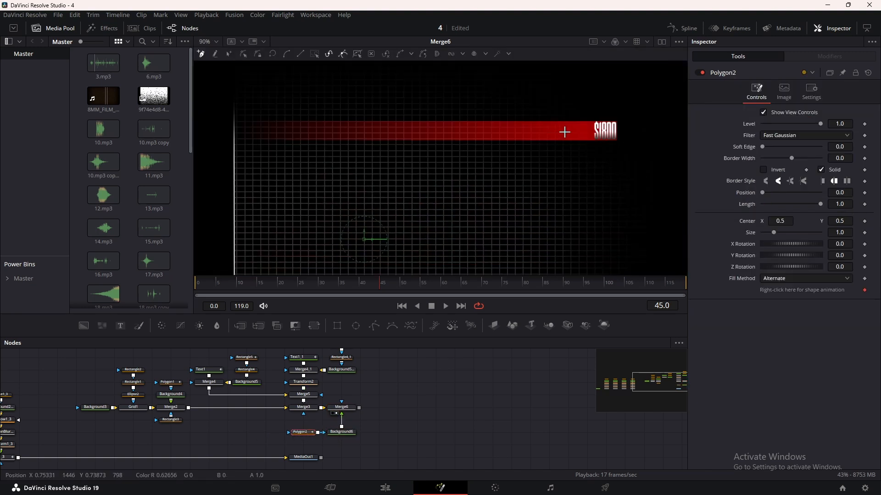
{"action": "left_click", "coordinate": [563, 132]}
{"action": "scroll", "coordinate": [526, 179], "scroll_direction": "down", "scroll_amount": 5}
{"action": "scroll", "coordinate": [531, 178], "scroll_direction": "up", "scroll_amount": 3}
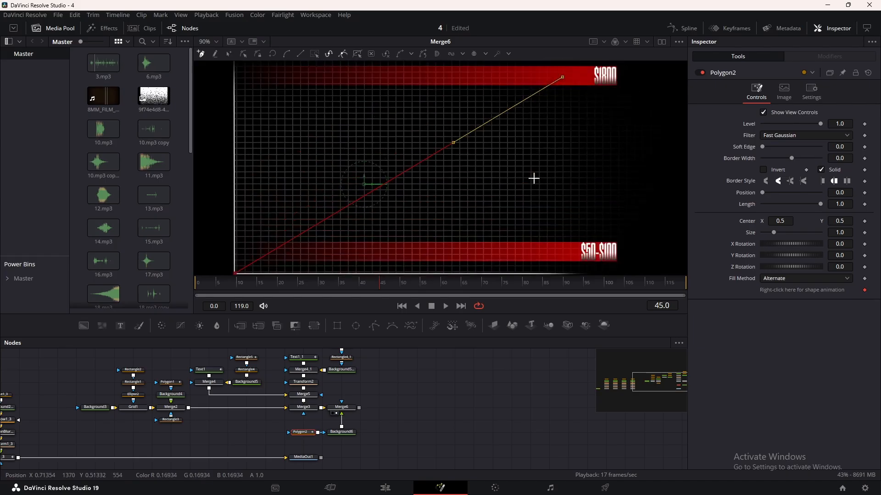
Bend the path's handles into an exponential curve that starts flat along the horizontal axis and rises vertically into the upper bar.
{"action": "left_click", "coordinate": [228, 54]}
{"action": "left_click_drag", "start_coordinate": [452, 143], "coordinate": [563, 184]}
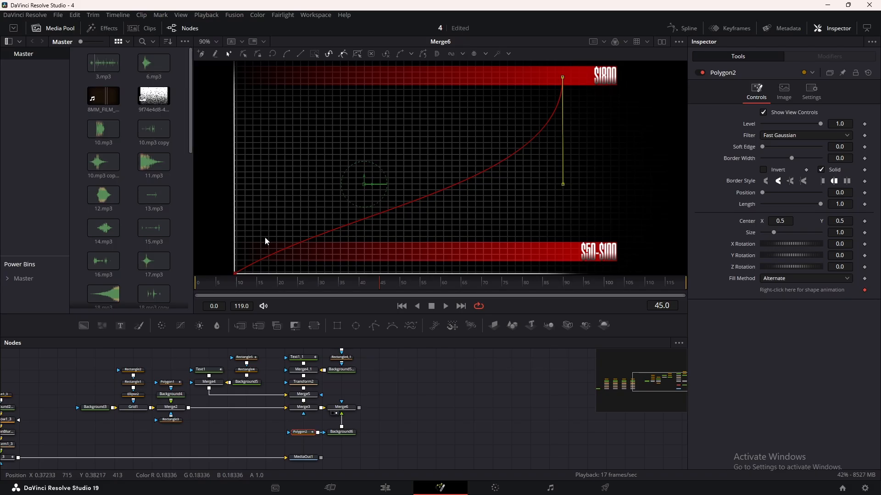
{"action": "left_click_drag", "start_coordinate": [265, 239], "coordinate": [464, 276]}
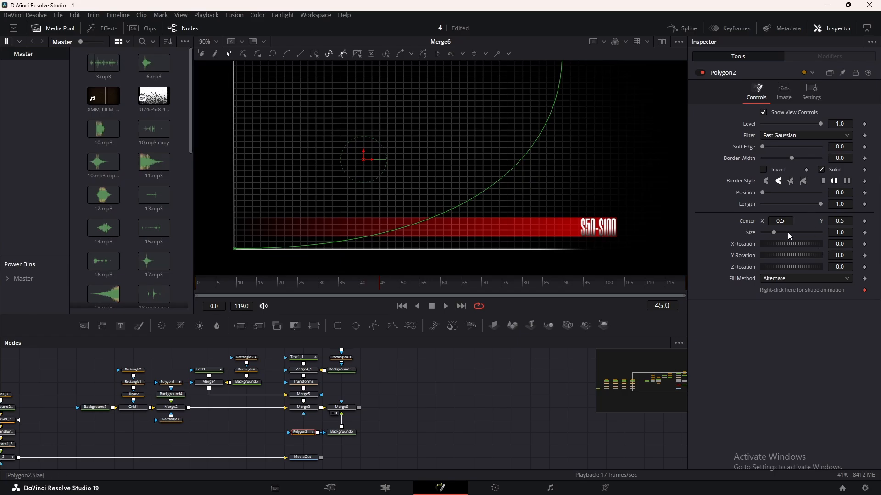
Turn off Polygon2's Solid option, set its border width to 0.0023, and colour Background6 red with Red at 1.0.
{"action": "left_click", "coordinate": [822, 171]}
{"action": "left_click_drag", "start_coordinate": [840, 159], "coordinate": [838, 159]}
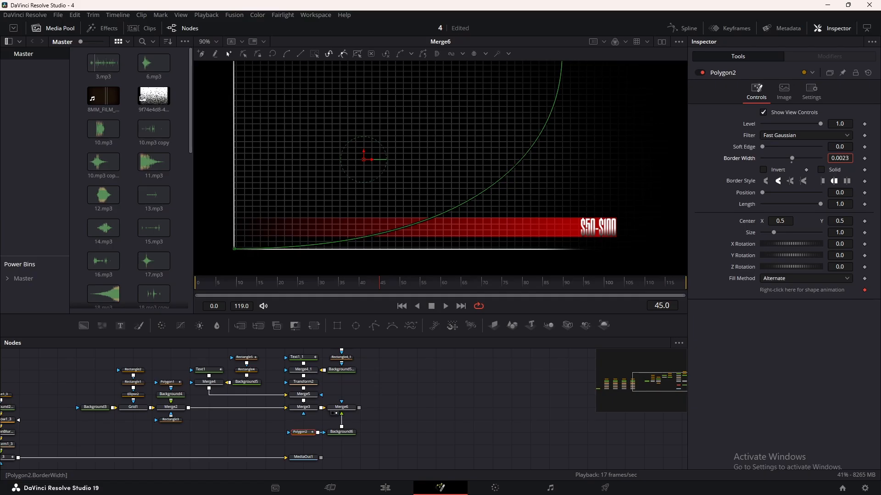
{"action": "left_click", "coordinate": [348, 433]}
{"action": "left_click_drag", "start_coordinate": [763, 178], "coordinate": [849, 181]}
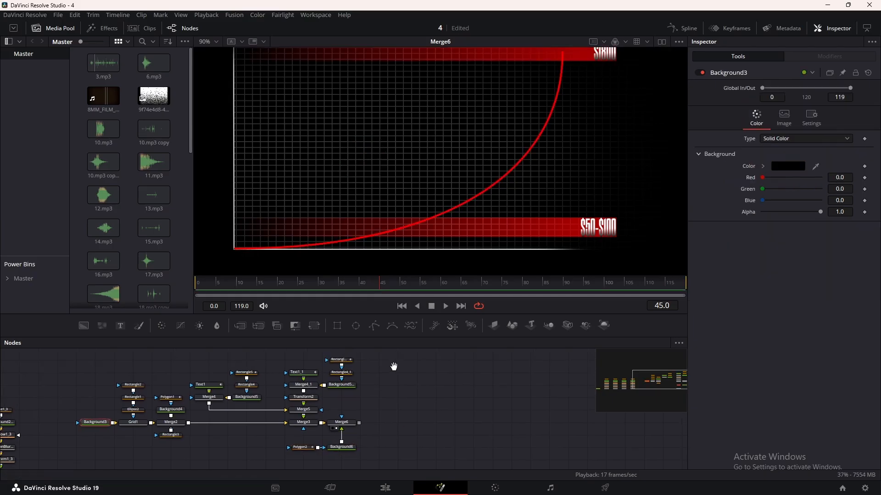
Insert a Soft Glow node between Background6 and Merge6.
{"action": "left_click_drag", "start_coordinate": [393, 366], "coordinate": [364, 345]}
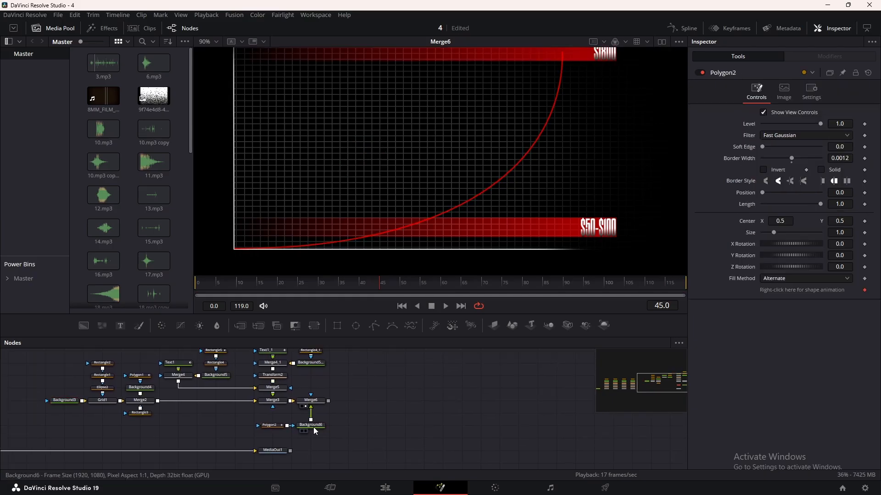
{"action": "left_click", "coordinate": [315, 427]}
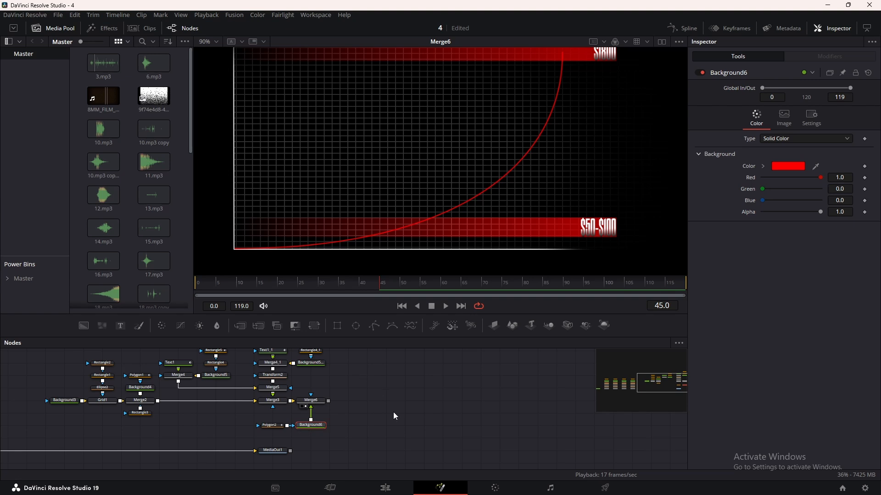
{"action": "key", "text": "shift+space"}
{"action": "type", "text": "Grid"}
{"action": "key", "text": "BackSpace"}
{"action": "key", "text": "BackSpace"}
{"action": "key", "text": "BackSpace"}
{"action": "key", "text": "BackSpace"}
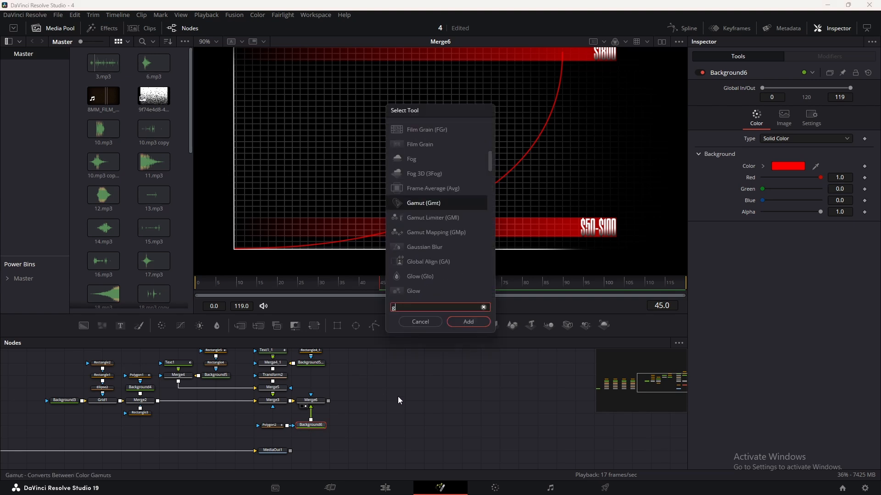
{"action": "type", "text": "glow"}
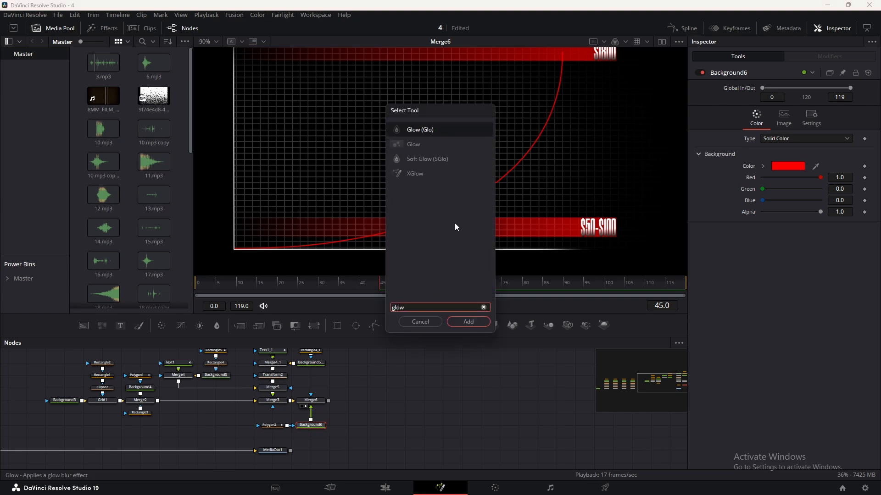
{"action": "left_click", "coordinate": [423, 158]}
{"action": "left_click", "coordinate": [481, 323]}
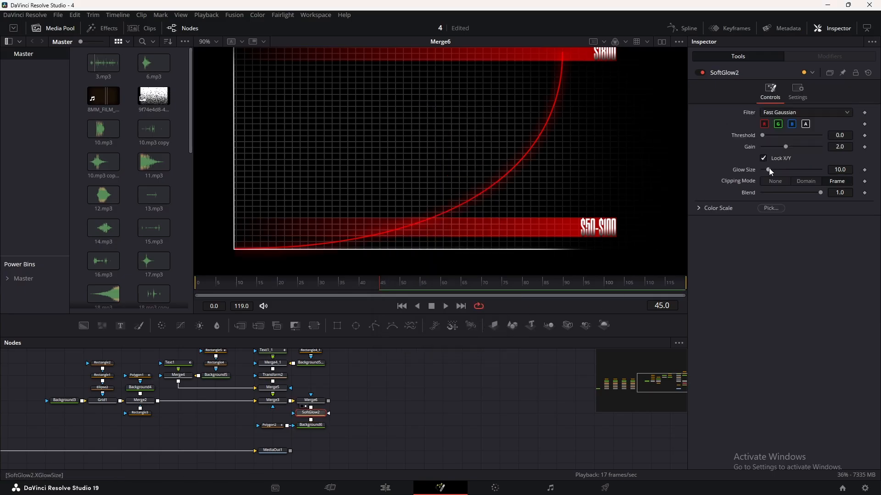
Set SoftGlow2's gain to 3.437 and glow size to 4.5, and return to frame 0.
{"action": "left_click_drag", "start_coordinate": [786, 146], "coordinate": [808, 147]}
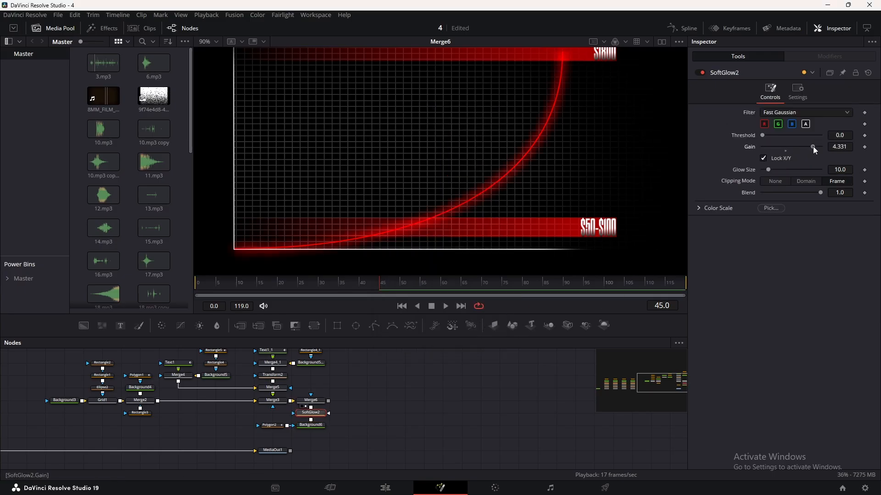
{"action": "left_click", "coordinate": [832, 169]}
{"action": "type", "text": "9.1"}
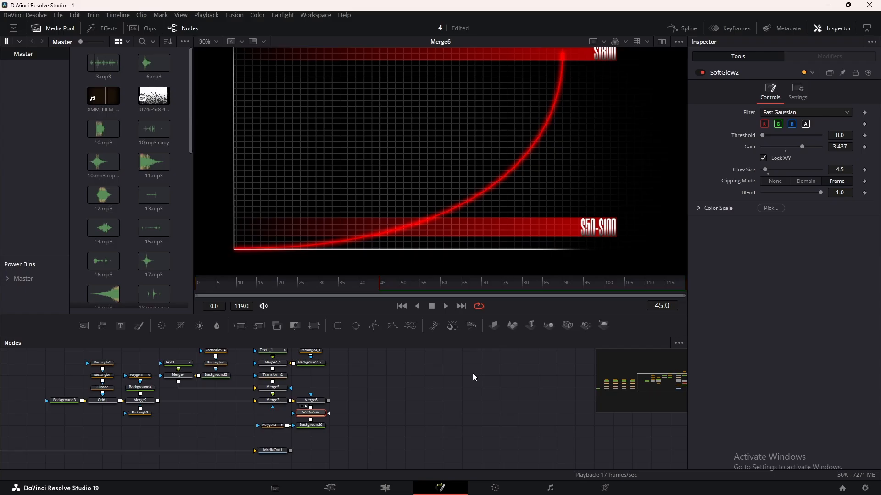
{"action": "left_click", "coordinate": [199, 284]}
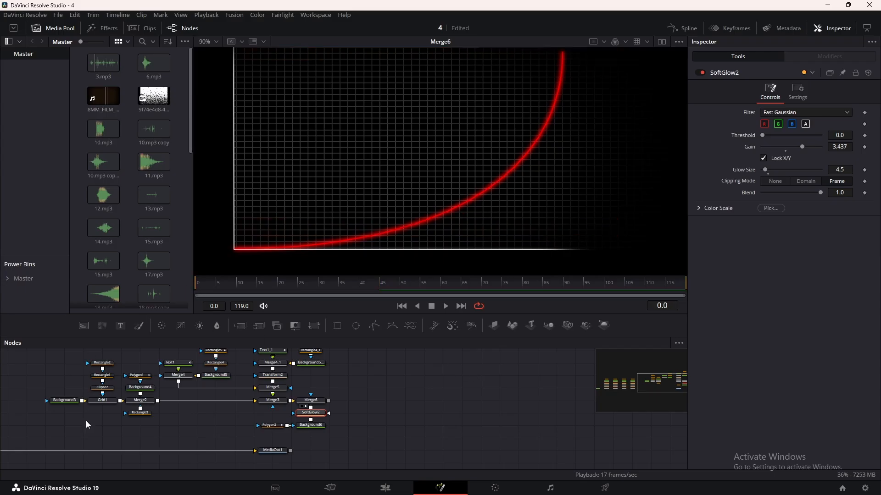
Keyframe Polygon2's Length from 0.0 at frame 0 to 1.0 at frame 25.
{"action": "left_click", "coordinate": [274, 426]}
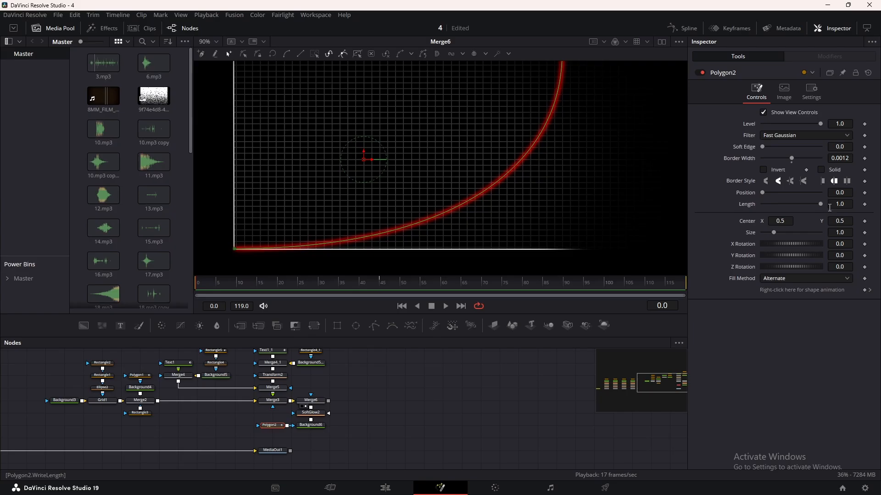
{"action": "left_click", "coordinate": [865, 204]}
{"action": "left_click_drag", "start_coordinate": [820, 204], "coordinate": [721, 207]}
{"action": "left_click", "coordinate": [299, 287]}
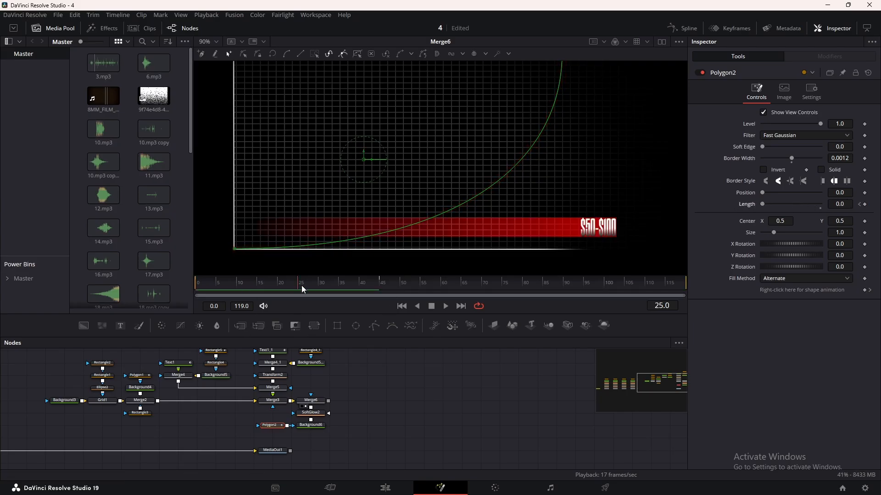
{"action": "scroll", "coordinate": [546, 185], "scroll_direction": "up", "scroll_amount": 3}
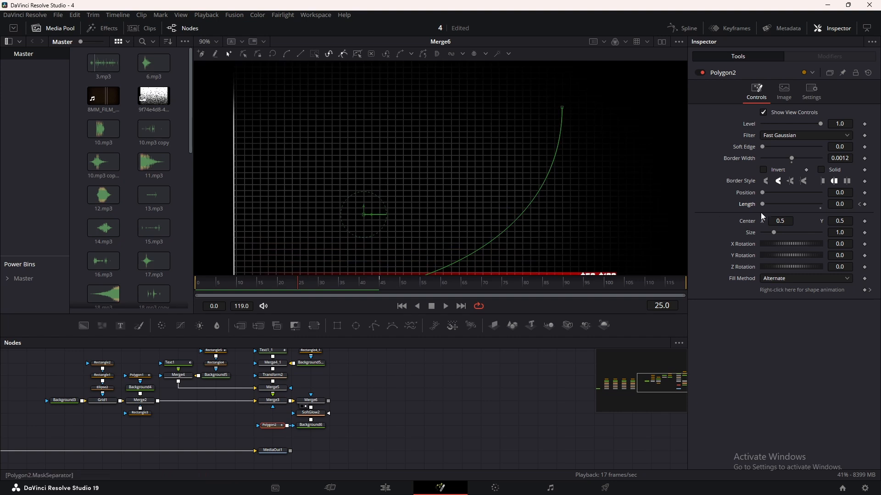
{"action": "left_click_drag", "start_coordinate": [762, 205], "coordinate": [857, 206]}
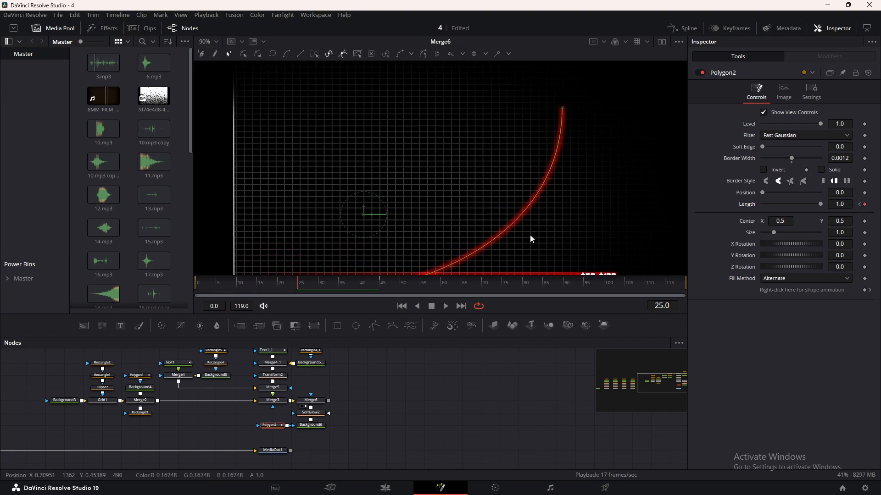
{"action": "scroll", "coordinate": [530, 235], "scroll_direction": "down", "scroll_amount": 3}
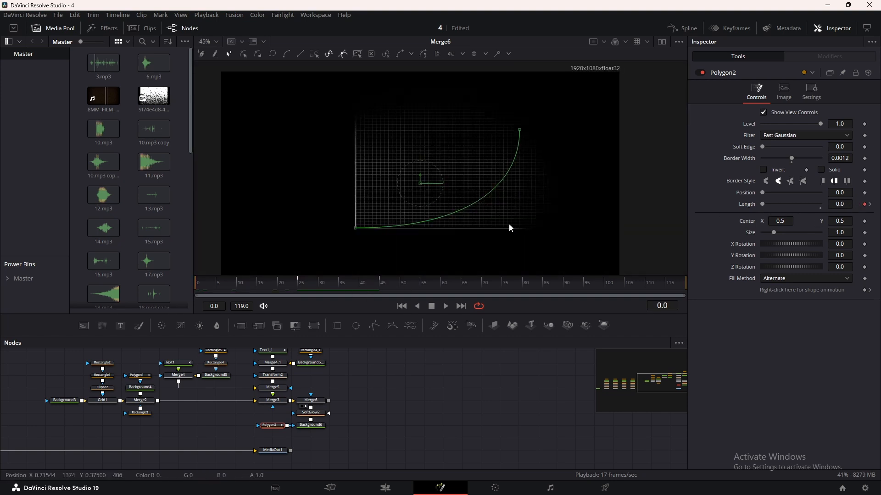
{"action": "key", "text": "space"}
{"action": "key", "text": "space"}
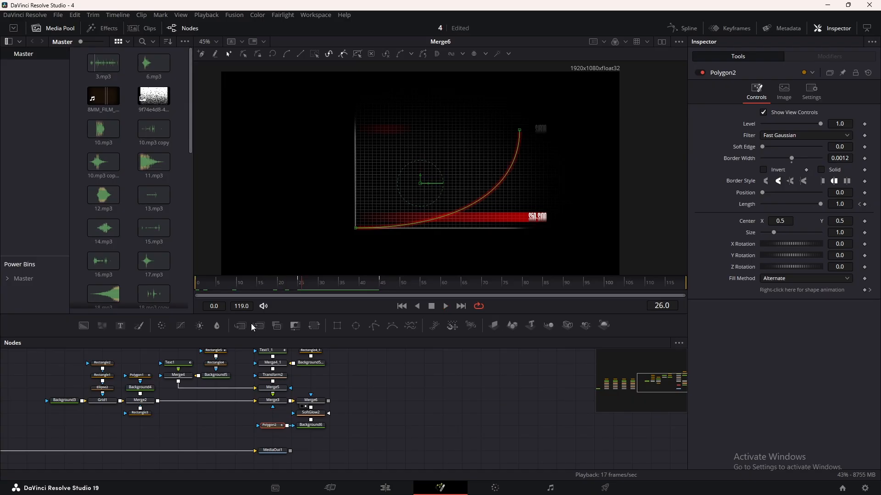
Smooth Polygon2's Length animation in the Spline editor by flattening all its keyframes, and close the editor.
{"action": "left_click", "coordinate": [683, 28]}
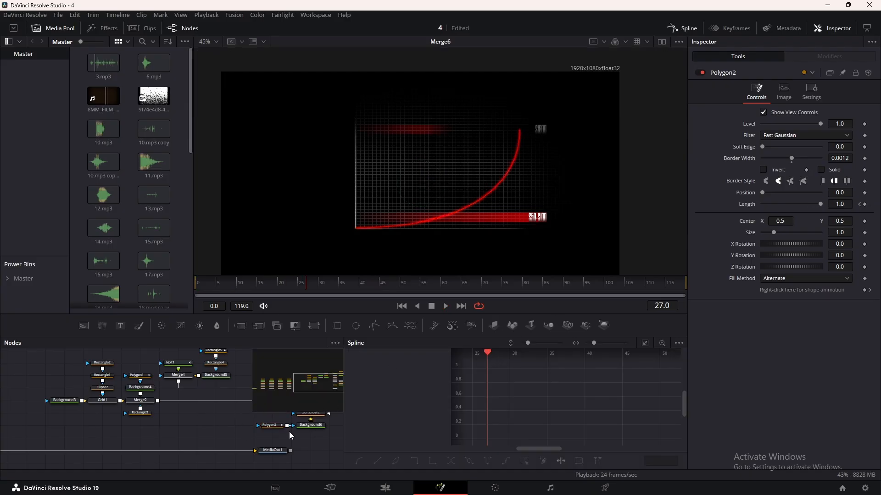
{"action": "left_click", "coordinate": [275, 429]}
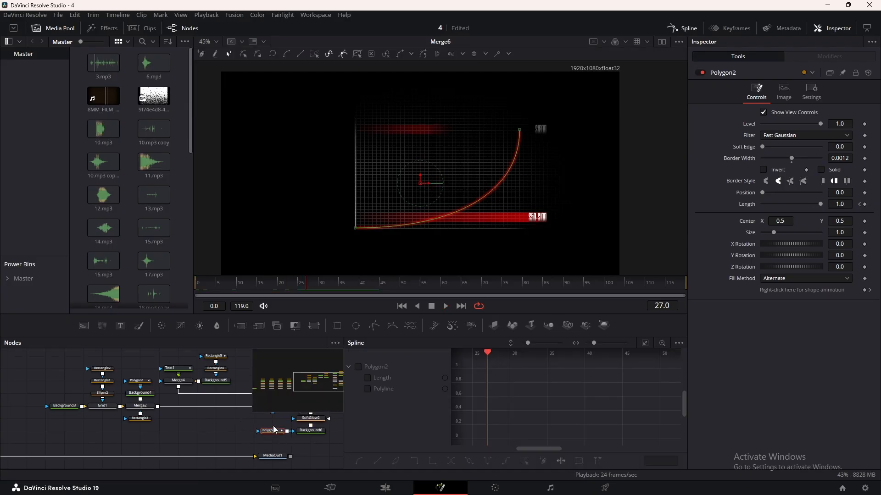
{"action": "left_click", "coordinate": [358, 367]}
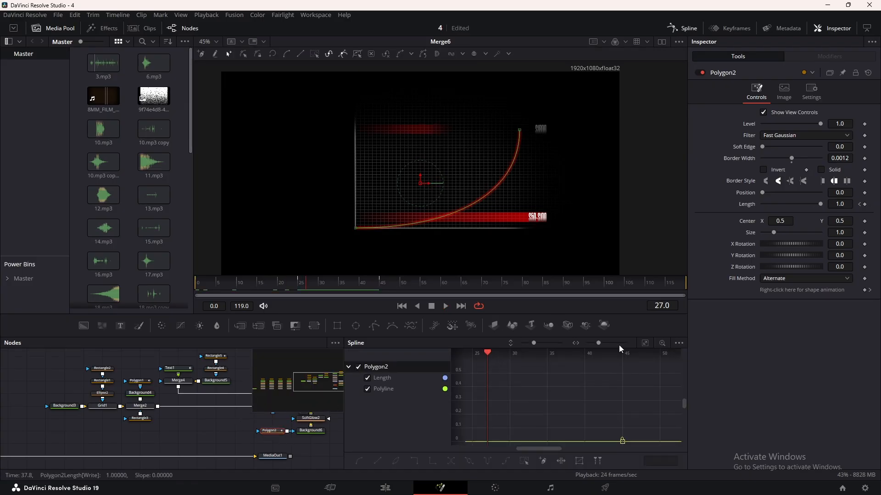
{"action": "left_click", "coordinate": [645, 343]}
{"action": "key", "text": "ctrl+a"}
{"action": "key", "text": "f"}
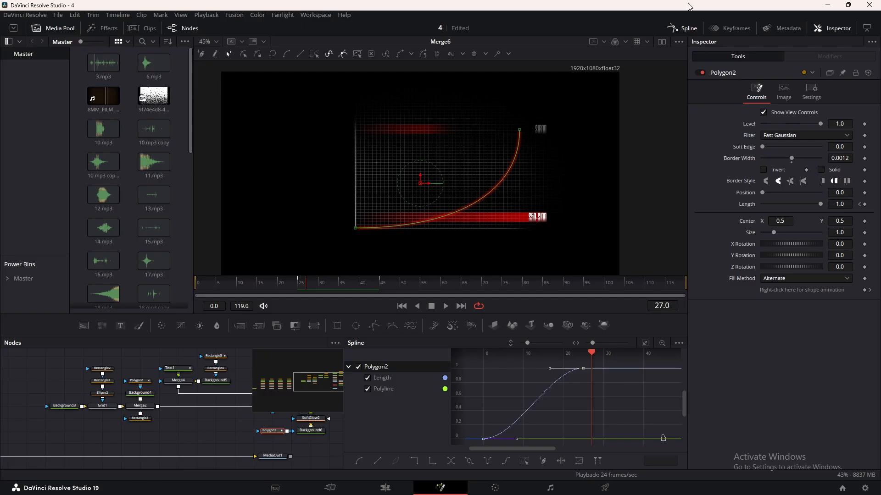
{"action": "left_click", "coordinate": [682, 28]}
{"action": "left_click", "coordinate": [507, 385]}
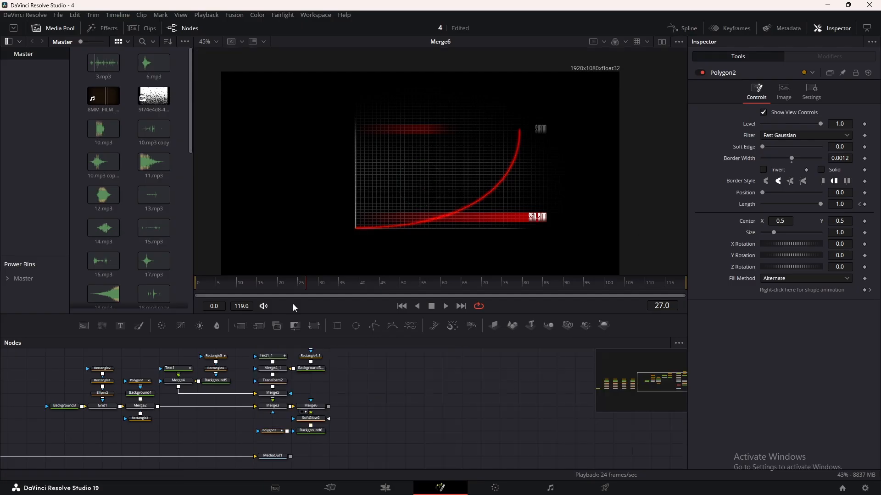
Play the animation from the start to check how the red curve draws on along with the bars.
{"action": "left_click", "coordinate": [266, 285]}
{"action": "key", "text": "space"}
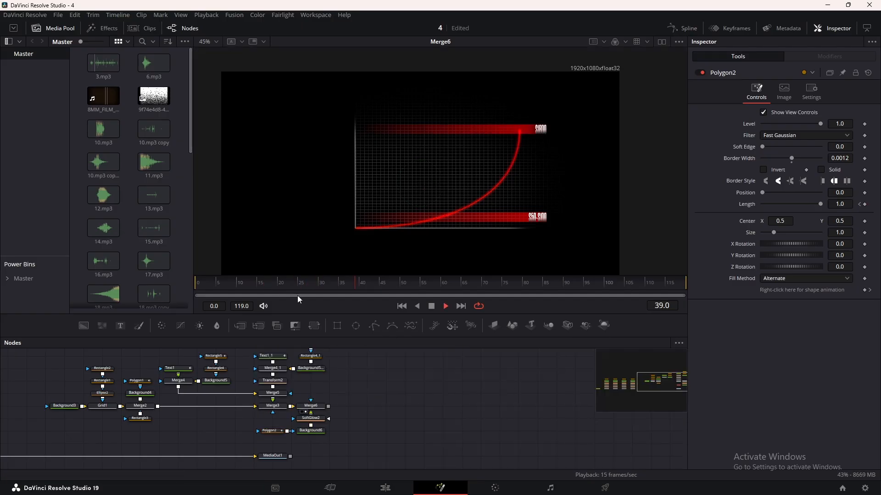
{"action": "key", "text": "space"}
{"action": "left_click_drag", "start_coordinate": [244, 283], "coordinate": [198, 296]}
{"action": "key", "text": "space"}
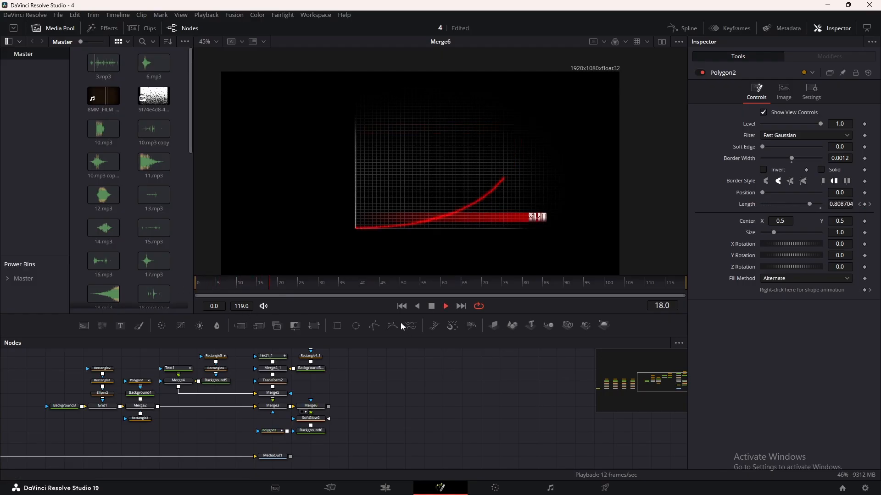
{"action": "key", "text": "space"}
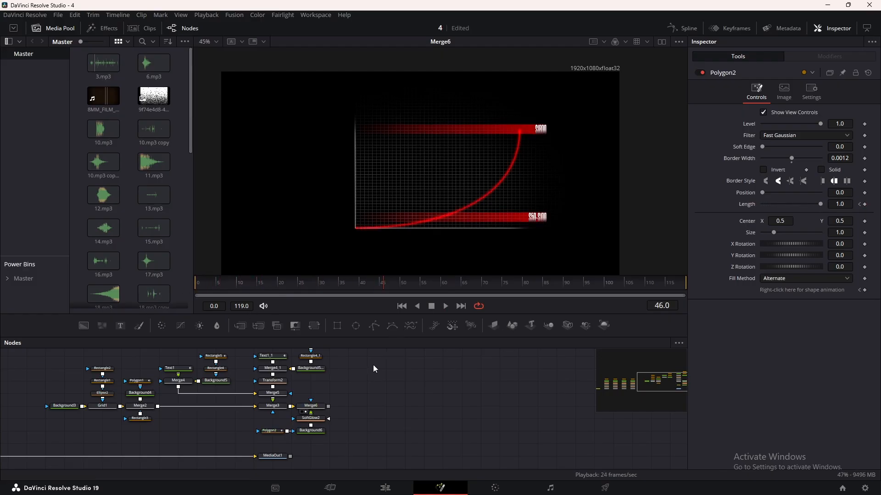
Add a Merge node before MediaOut1, route Merge6's output into its foreground through a pipe router, and show MediaOut1 in the viewer.
{"action": "left_click_drag", "start_coordinate": [273, 459], "coordinate": [481, 458]}
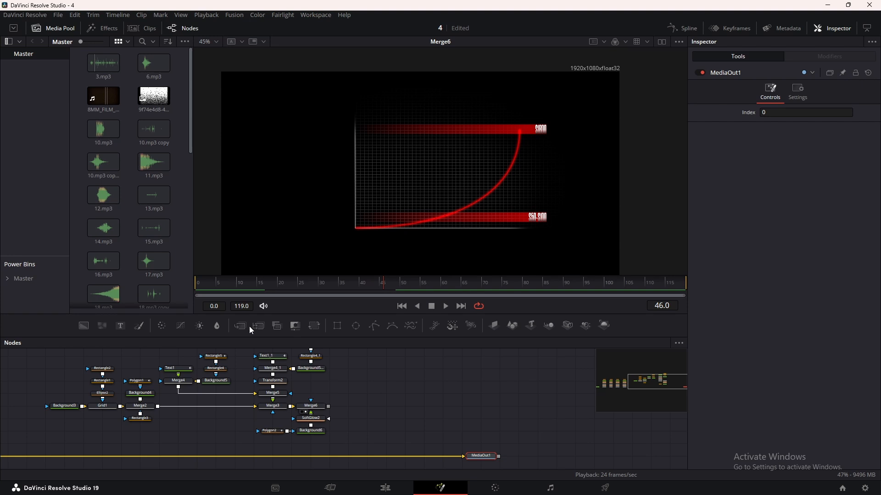
{"action": "left_click_drag", "start_coordinate": [249, 326], "coordinate": [310, 380]}
{"action": "left_click_drag", "start_coordinate": [346, 452], "coordinate": [345, 457]}
{"action": "left_click_drag", "start_coordinate": [329, 399], "coordinate": [349, 400]}
{"action": "left_click", "coordinate": [348, 425], "text": "ctrl"}
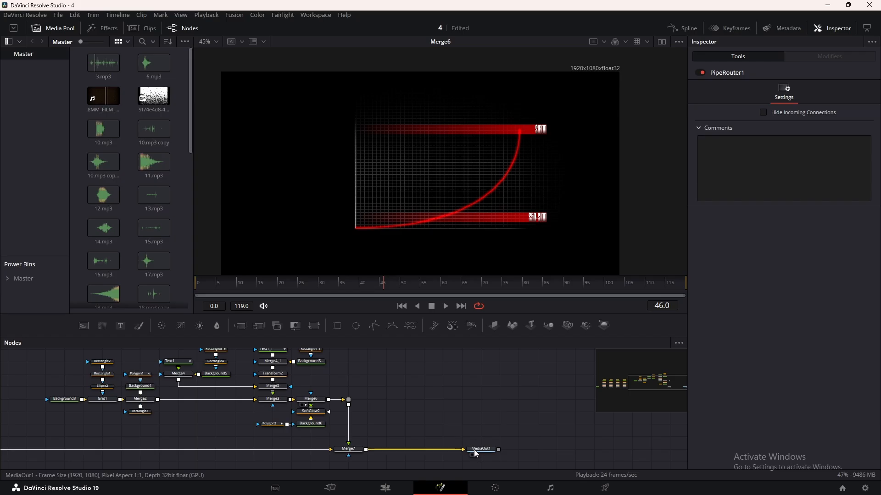
{"action": "left_click_drag", "start_coordinate": [474, 452], "coordinate": [500, 450]}
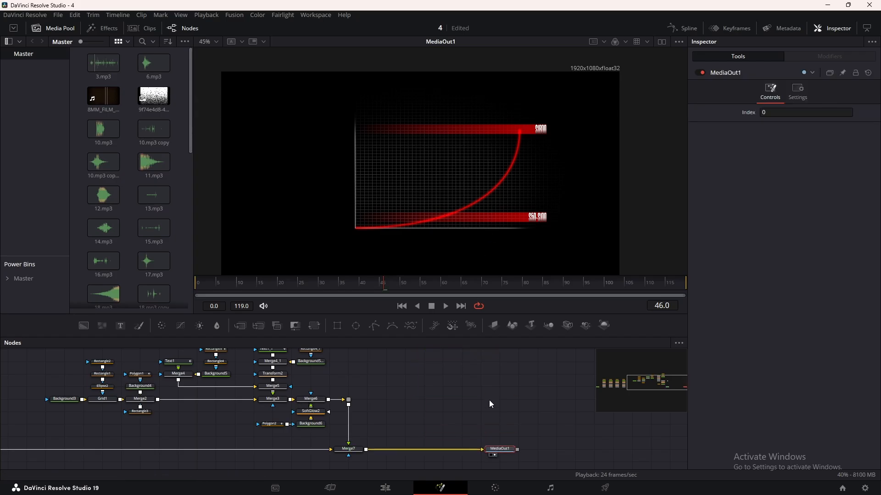
Lower Background3's alpha to fully transparent so the red background shows behind the graph.
{"action": "scroll", "coordinate": [438, 229], "scroll_direction": "down", "scroll_amount": 2}
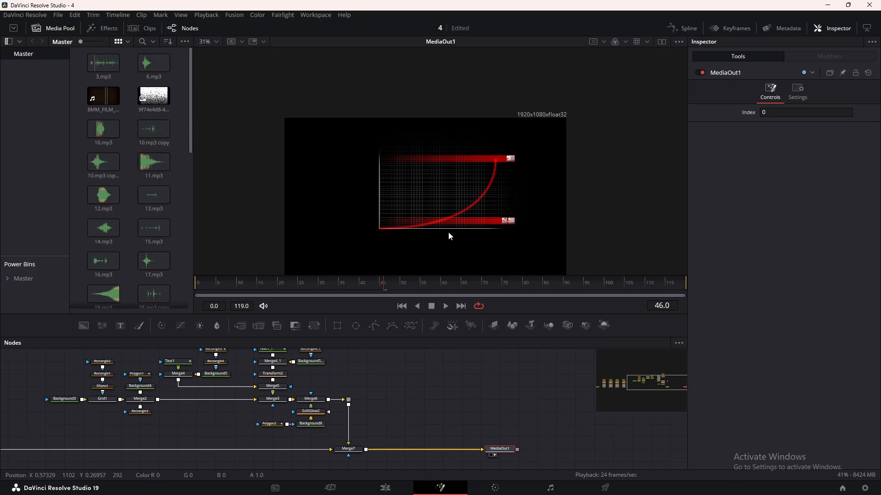
{"action": "left_click_drag", "start_coordinate": [448, 232], "coordinate": [427, 181]}
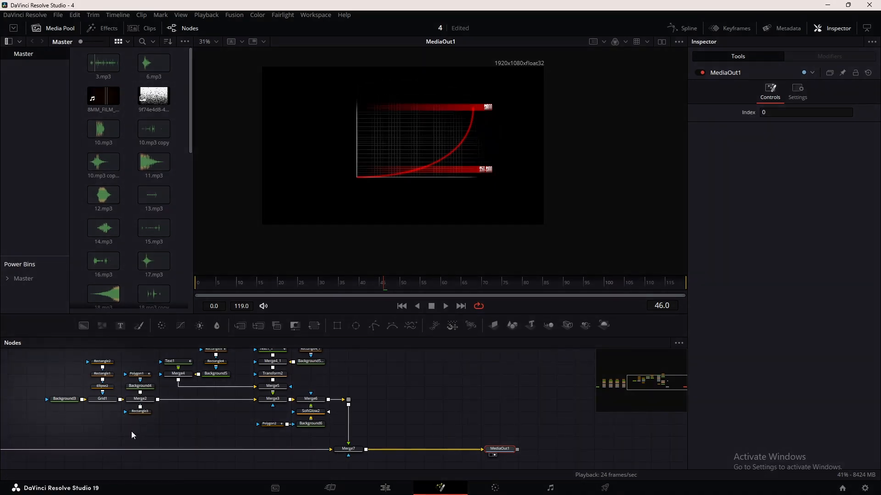
{"action": "left_click", "coordinate": [75, 401]}
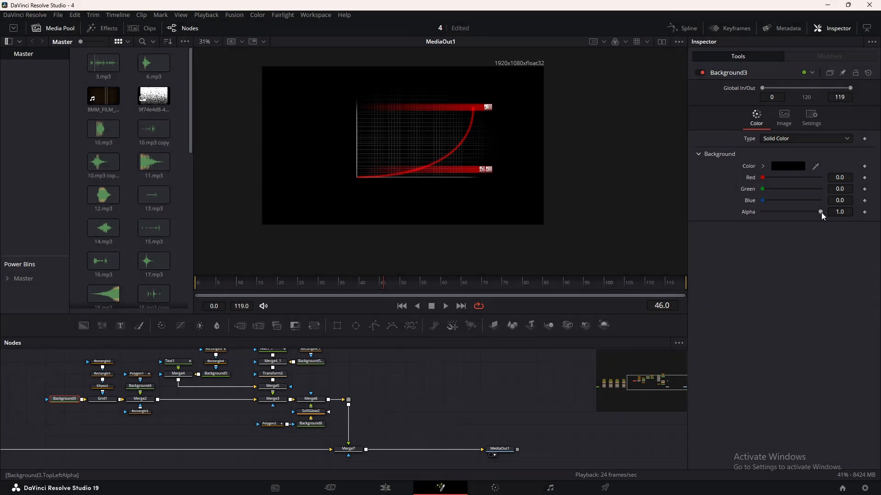
{"action": "left_click_drag", "start_coordinate": [821, 212], "coordinate": [758, 210]}
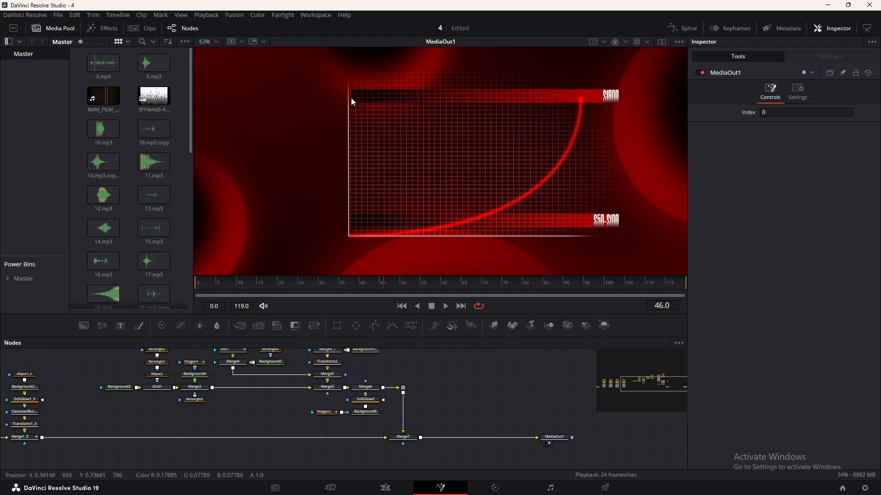
{"action": "scroll", "coordinate": [263, 382], "scroll_direction": "up", "scroll_amount": 2}
Set the alpha of the black gradient stop to 0.0 in both Background5 and Background5_1.
{"action": "left_click", "coordinate": [271, 389]}
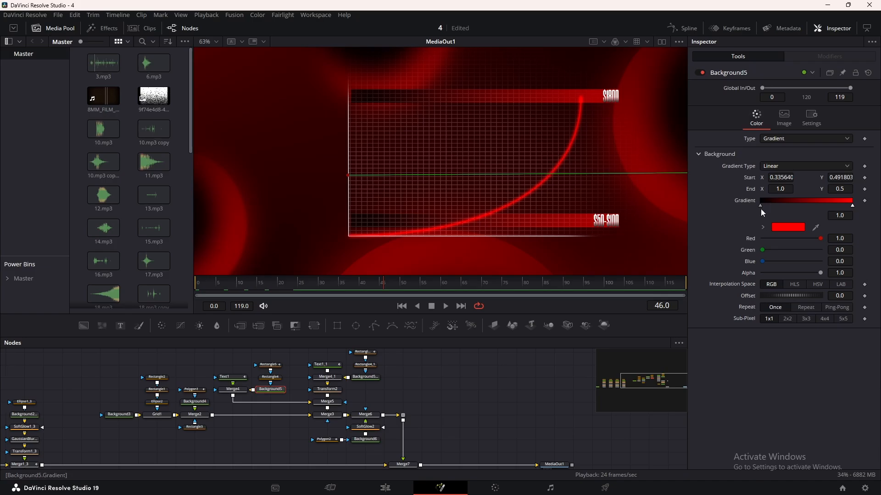
{"action": "left_click", "coordinate": [761, 206]}
{"action": "left_click_drag", "start_coordinate": [821, 274], "coordinate": [693, 276]}
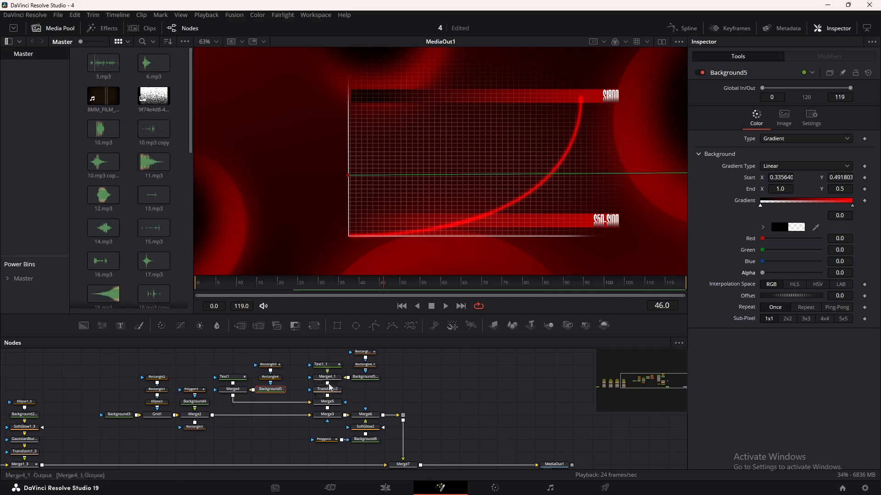
{"action": "left_click", "coordinate": [366, 377]}
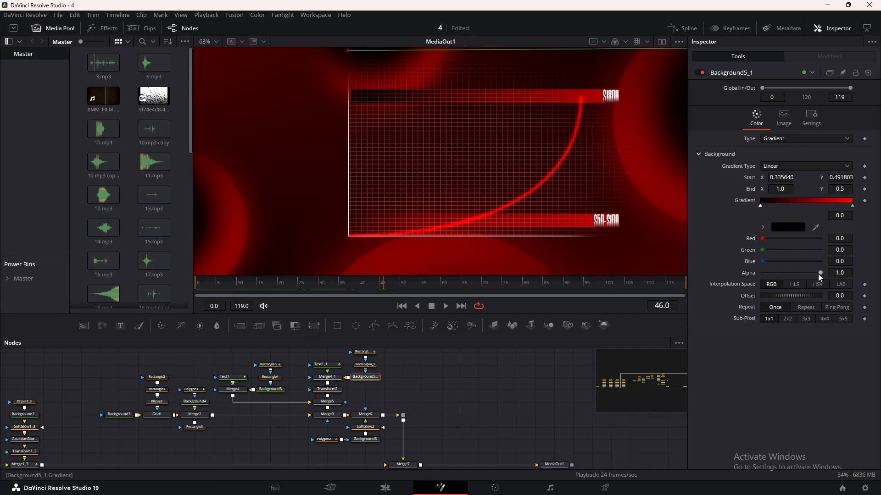
{"action": "left_click_drag", "start_coordinate": [818, 274], "coordinate": [719, 277]}
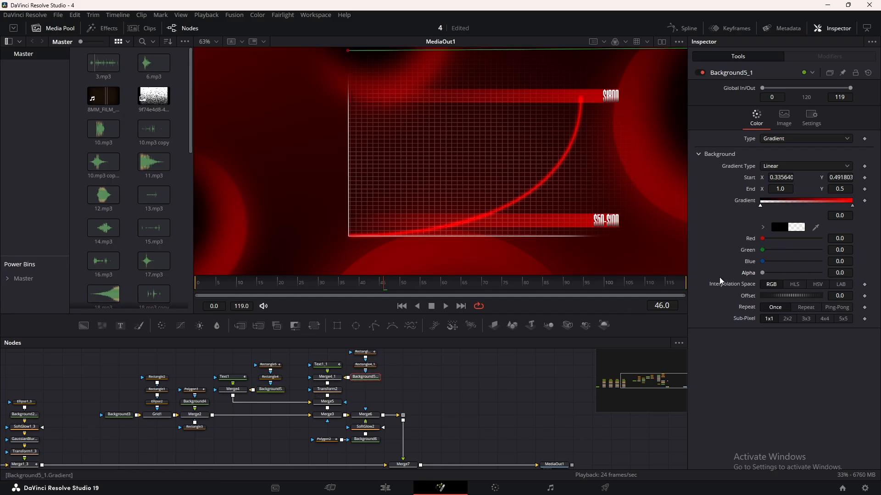
{"action": "left_click", "coordinate": [494, 389]}
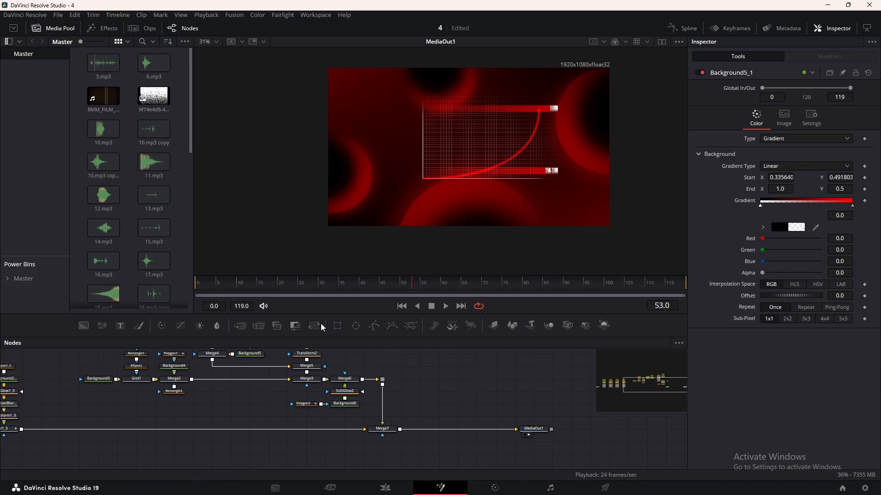
Insert a Transform node before Merge7, scale the graph to 1.32 and move its center to about X 0.399, Y 0.439.
{"action": "left_click_drag", "start_coordinate": [315, 329], "coordinate": [382, 404]}
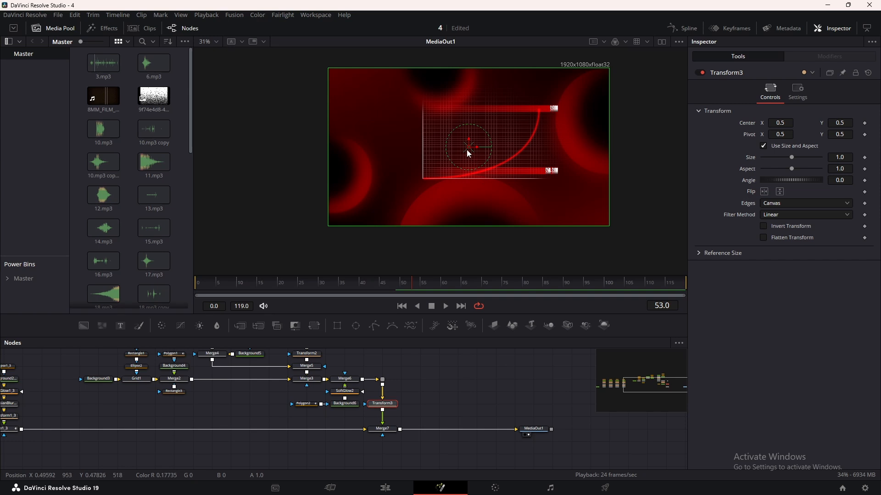
{"action": "left_click_drag", "start_coordinate": [466, 149], "coordinate": [448, 156]}
{"action": "left_click_drag", "start_coordinate": [792, 157], "coordinate": [795, 157]}
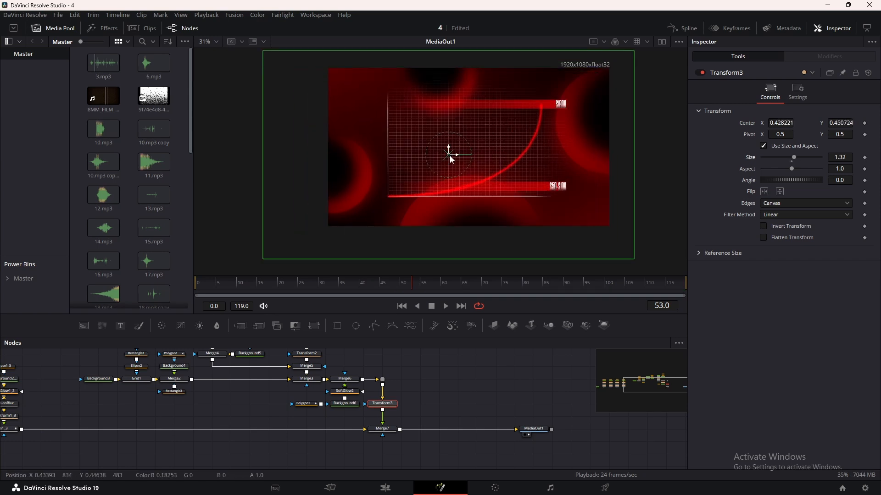
{"action": "left_click_drag", "start_coordinate": [450, 156], "coordinate": [440, 156]}
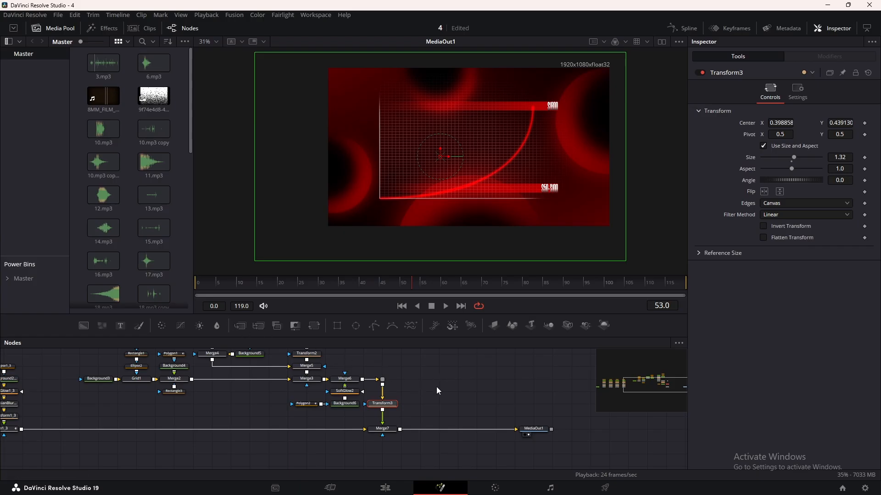
Keyframe Merge7's Blend from 0.0 at frame 0 to 1.0 at frame 15.
{"action": "left_click", "coordinate": [382, 429]}
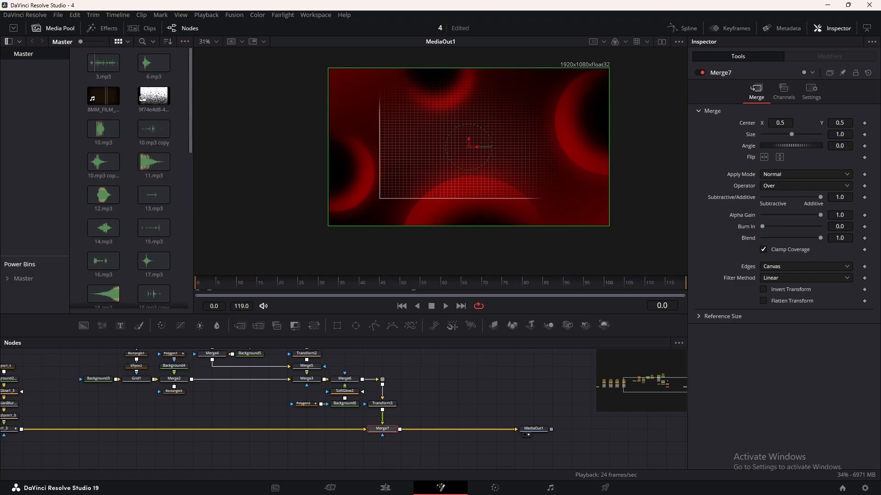
{"action": "left_click_drag", "start_coordinate": [819, 238], "coordinate": [702, 238]}
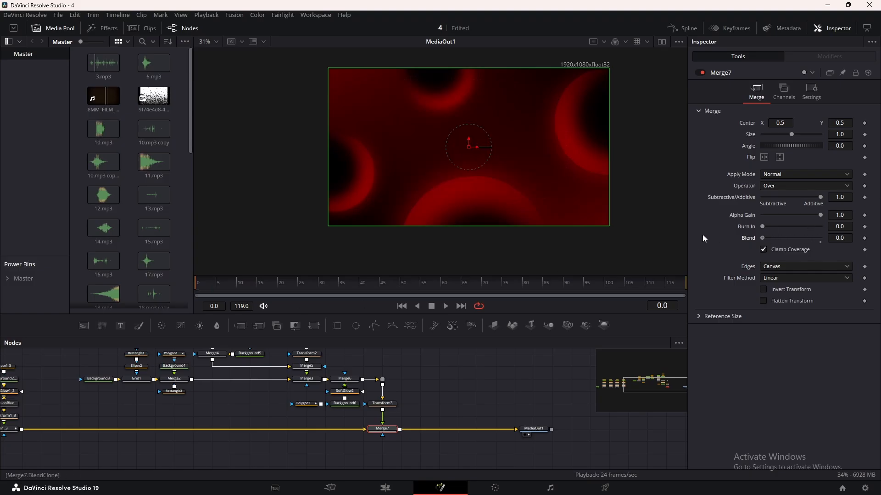
{"action": "left_click", "coordinate": [865, 238]}
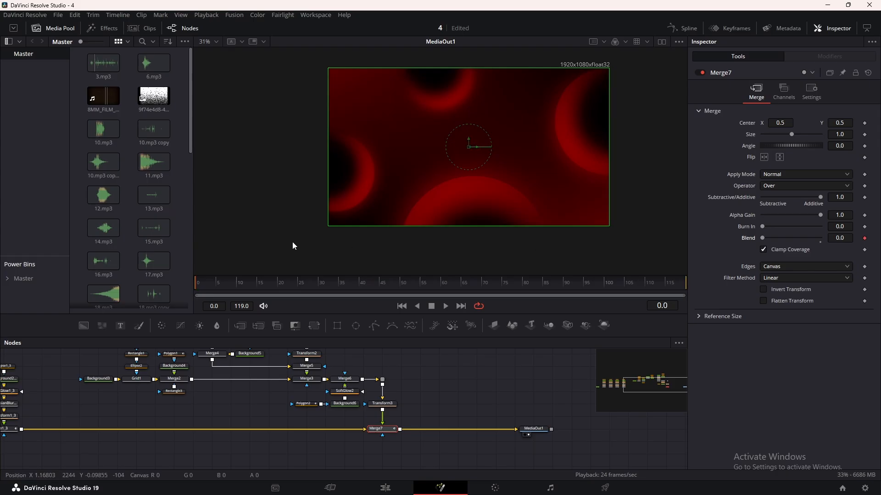
{"action": "left_click", "coordinate": [276, 285]}
{"action": "left_click_drag", "start_coordinate": [276, 285], "coordinate": [258, 283]}
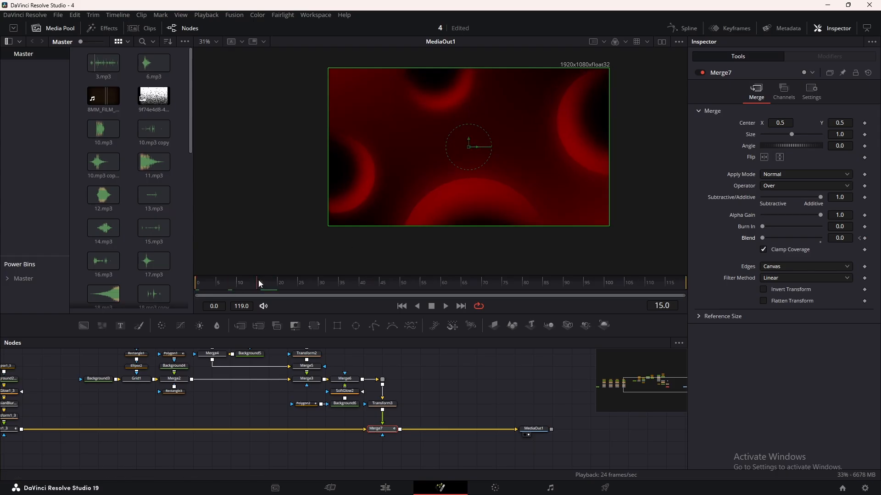
{"action": "left_click_drag", "start_coordinate": [763, 238], "coordinate": [820, 238]}
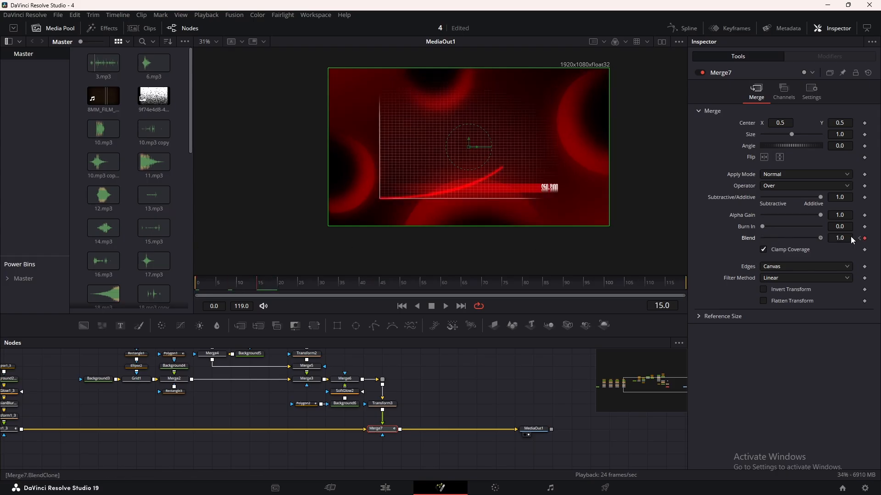
Flatten Merge7's Blend keyframes in the Spline editor and pull the first keyframe's handle up for a fast start and slow finish.
{"action": "left_click", "coordinate": [684, 28]}
{"action": "left_click", "coordinate": [645, 343]}
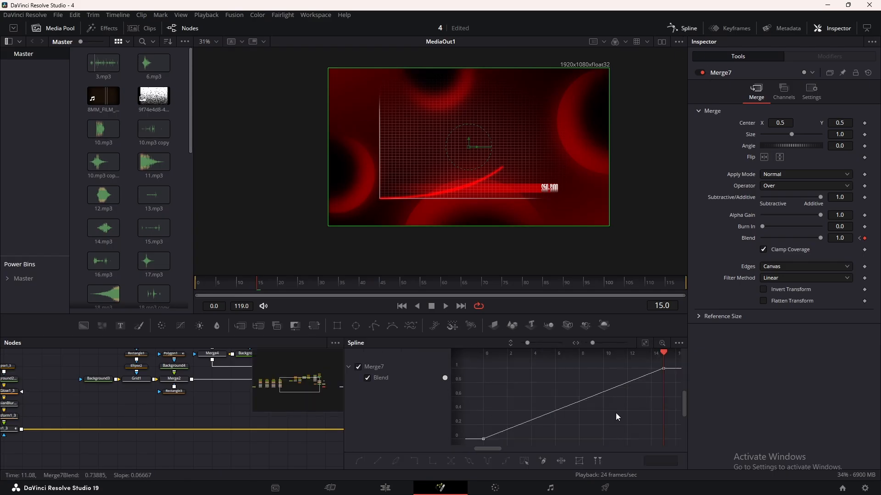
{"action": "key", "text": "ctrl+a"}
{"action": "key", "text": "f"}
{"action": "left_click_drag", "start_coordinate": [542, 441], "coordinate": [504, 375]}
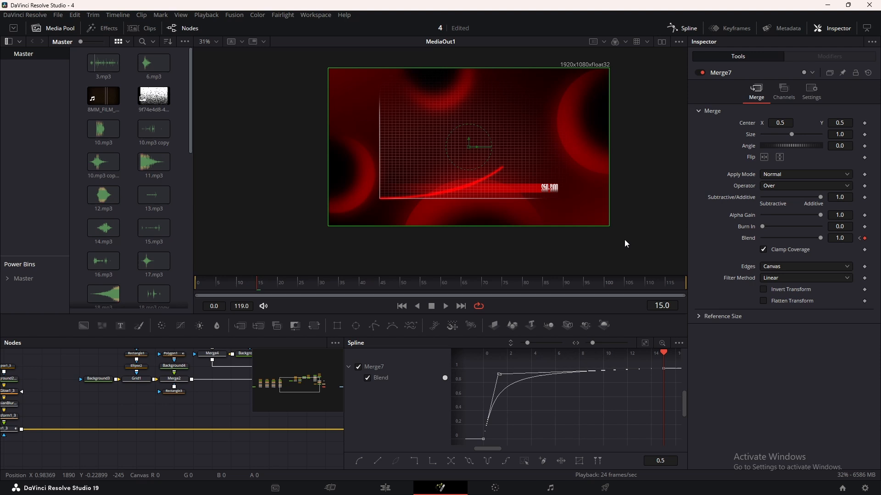
Play back the graph's fade-in and insert two Transform nodes between Merge7 and MediaOut1.
{"action": "left_click", "coordinate": [673, 28]}
{"action": "key", "text": "space"}
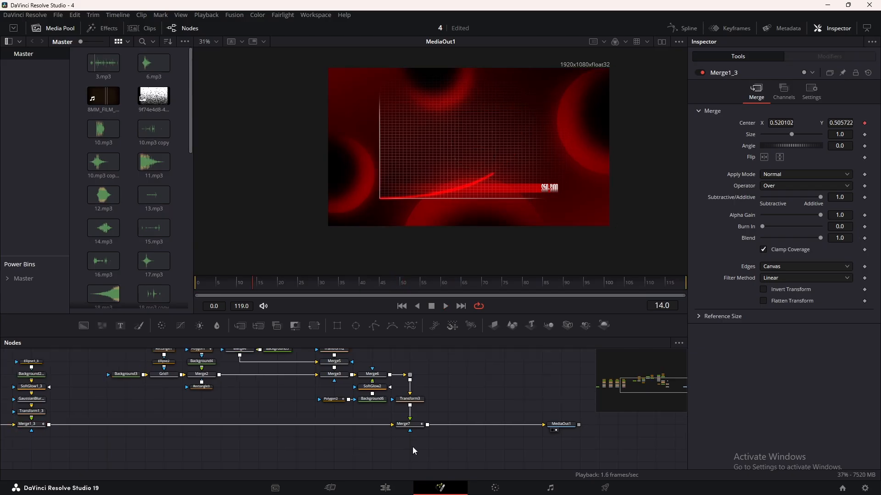
{"action": "left_click", "coordinate": [404, 424]}
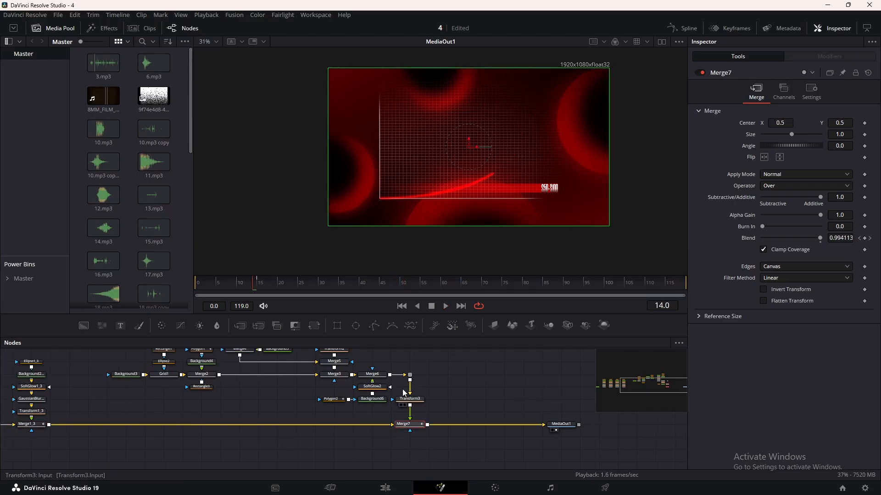
{"action": "left_click", "coordinate": [314, 327]}
{"action": "left_click", "coordinate": [313, 326]}
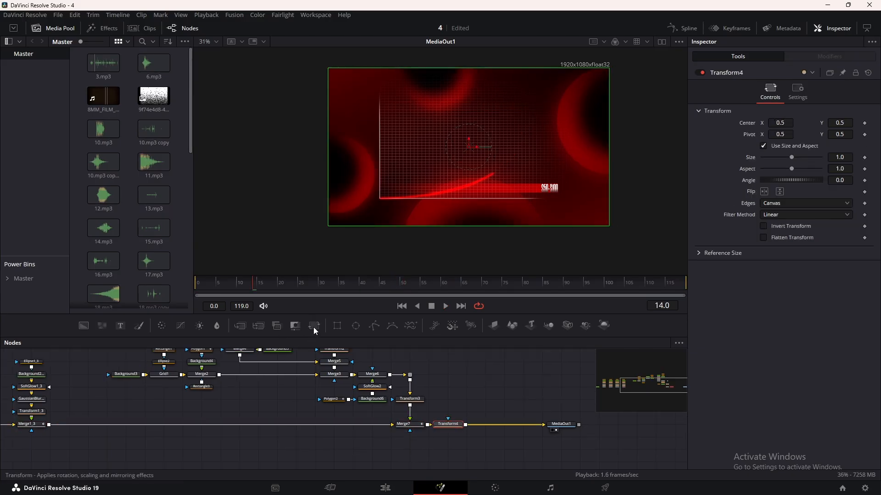
Keyframe Transform4's Size from 1.0 at frame 24 to 1.95 at frame 25 and move its pivot to about X 0.868, Y 0.929.
{"action": "left_click", "coordinate": [448, 425]}
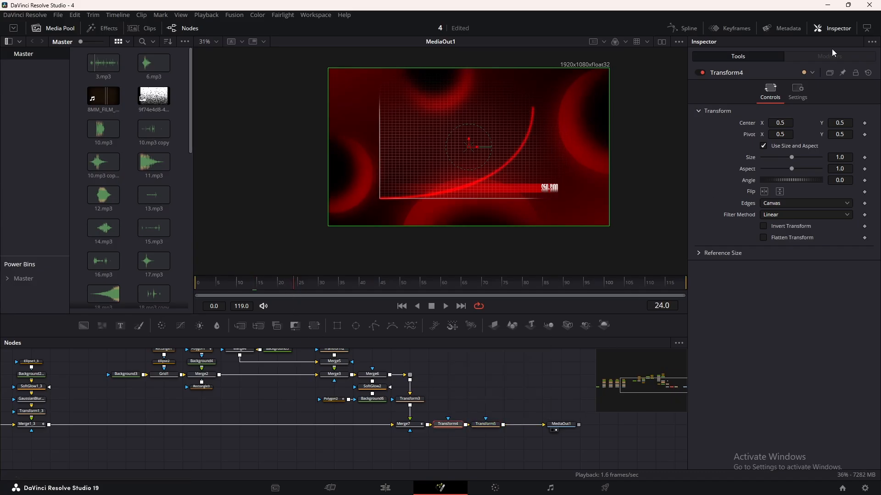
{"action": "left_click", "coordinate": [865, 157]}
{"action": "key", "text": "Right"}
{"action": "left_click_drag", "start_coordinate": [791, 159], "coordinate": [796, 157]}
{"action": "left_click_drag", "start_coordinate": [468, 147], "coordinate": [570, 79]}
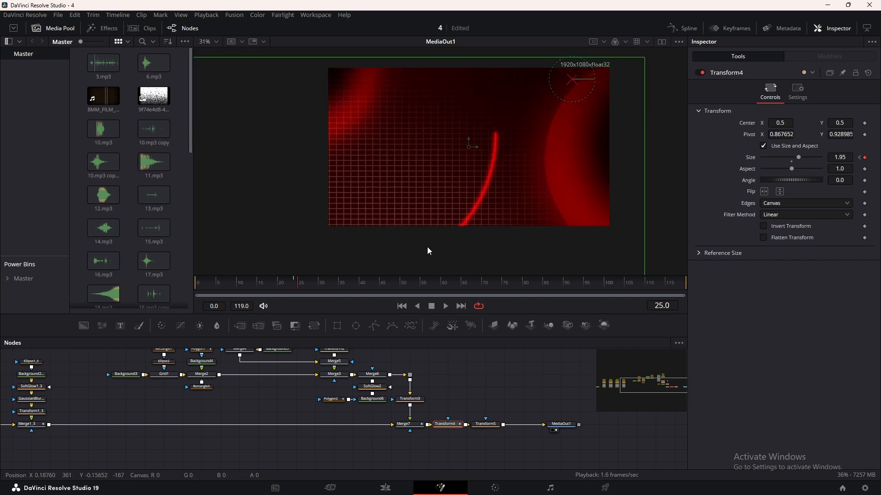
Play back the sudden zoom and shift Transform4's pivot to about X 0.948, Y 0.966.
{"action": "left_click", "coordinate": [226, 285]}
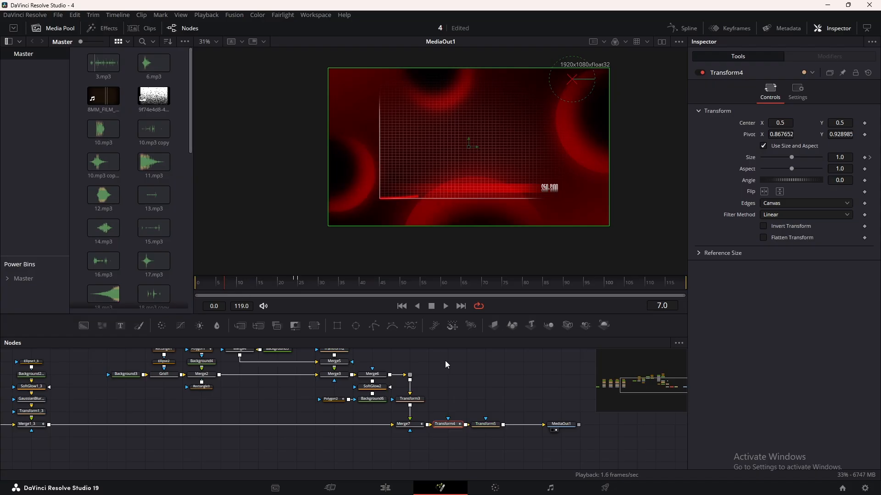
{"action": "key", "text": "space"}
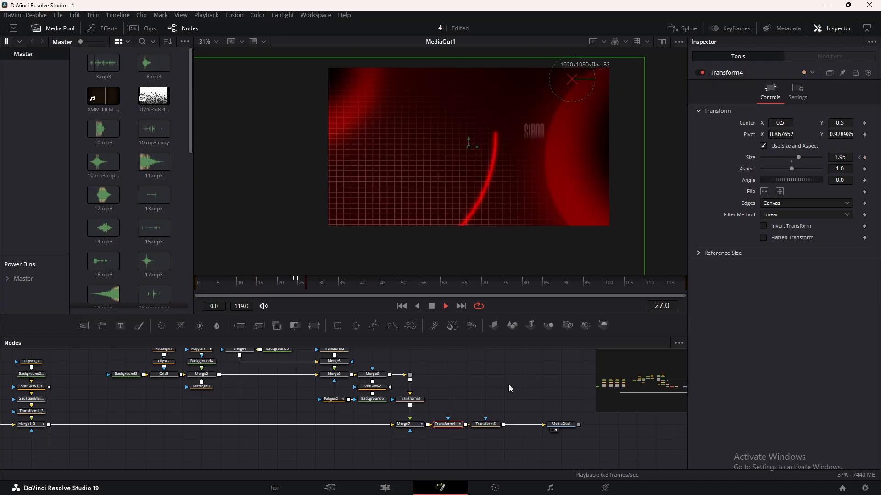
{"action": "key", "text": "space"}
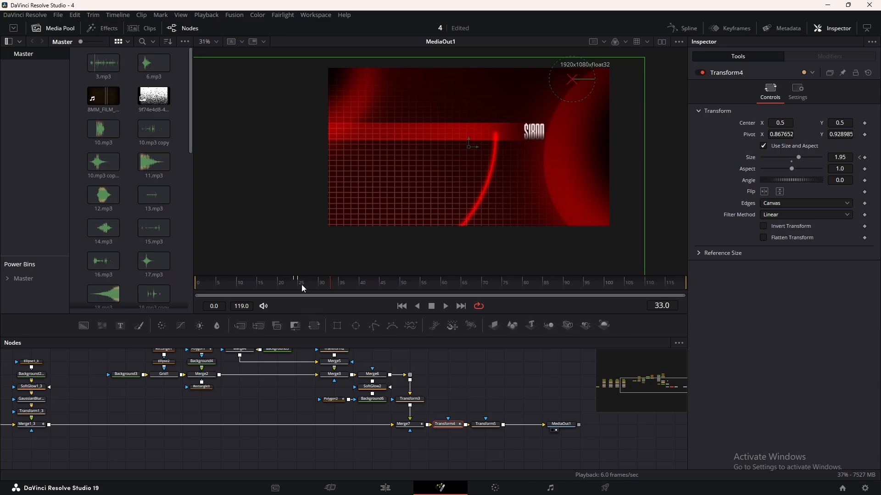
{"action": "left_click_drag", "start_coordinate": [302, 284], "coordinate": [388, 284]}
{"action": "mouse_move", "coordinate": [781, 135]}
{"action": "left_mouse_down"}
{"action": "mouse_move", "coordinate": [857, 134]}
{"action": "mouse_move", "coordinate": [793, 135]}
{"action": "left_mouse_up"}
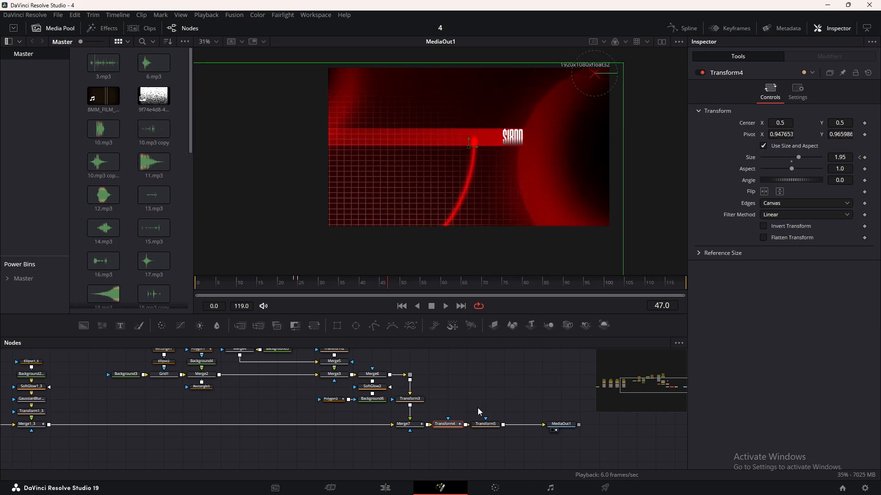
Keyframe Transform5's Size from 1.0 at frame 0 to 1.21 at frame 119.
{"action": "left_click", "coordinate": [483, 424]}
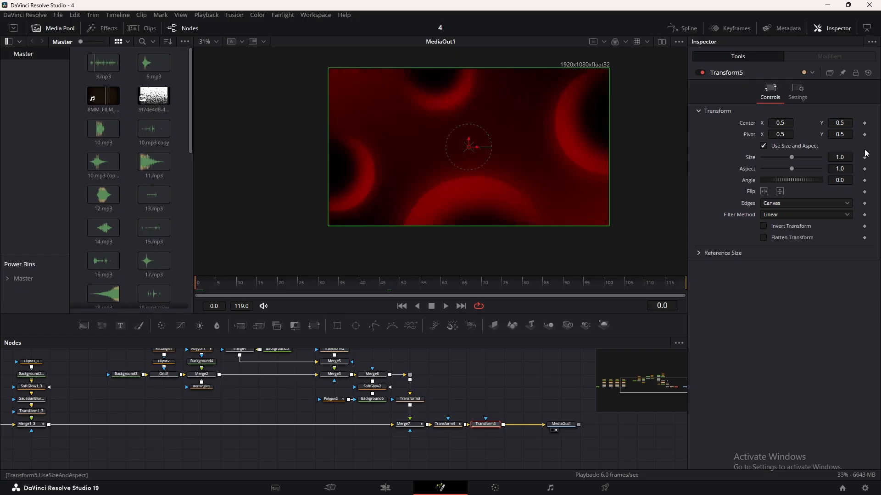
{"action": "left_click", "coordinate": [677, 284]}
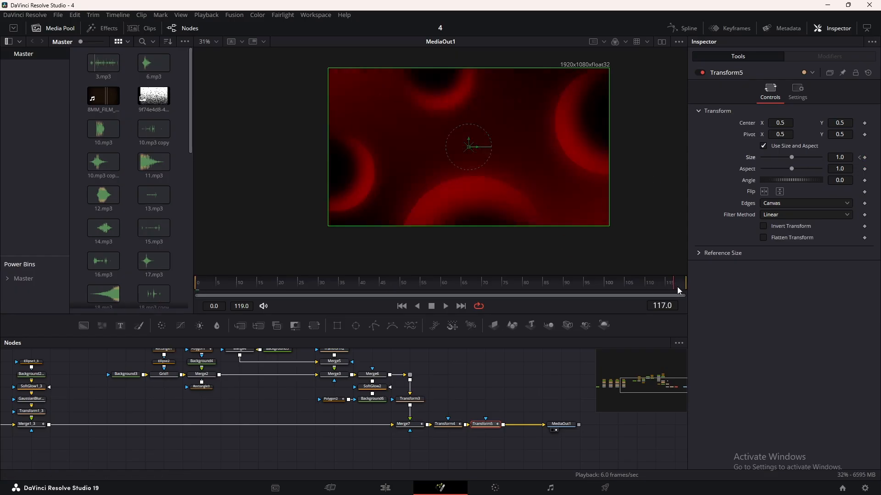
{"action": "left_click_drag", "start_coordinate": [818, 159], "coordinate": [842, 159]}
Flatten all of Transform5's Size keyframes in the Spline editor to ease the slow zoom.
{"action": "left_click", "coordinate": [665, 26]}
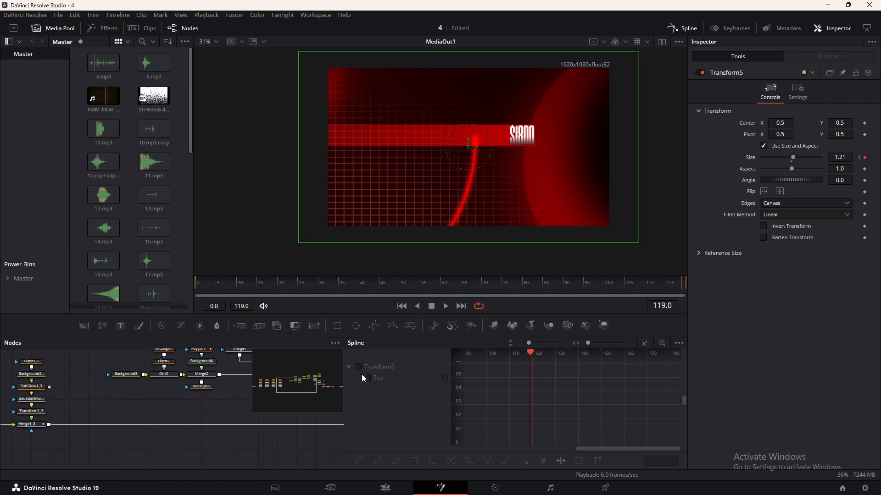
{"action": "left_click", "coordinate": [645, 343]}
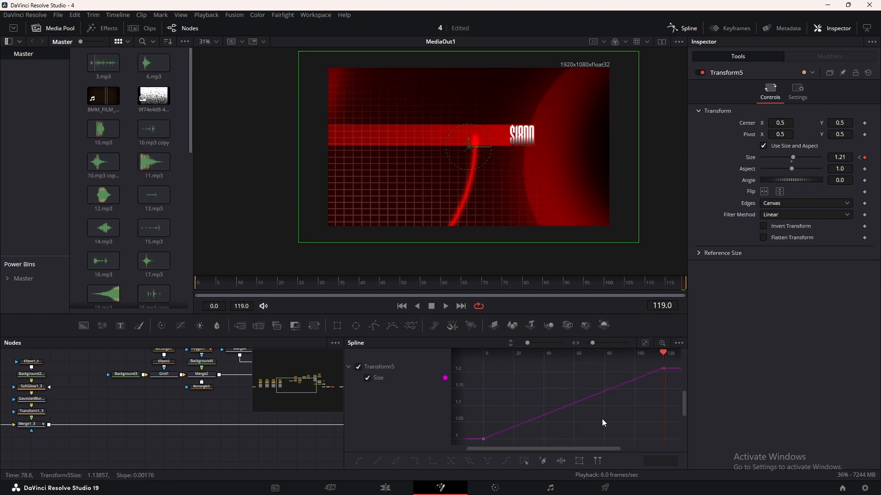
{"action": "key", "text": "ctrl+a"}
{"action": "key", "text": "f"}
{"action": "left_click", "coordinate": [674, 28]}
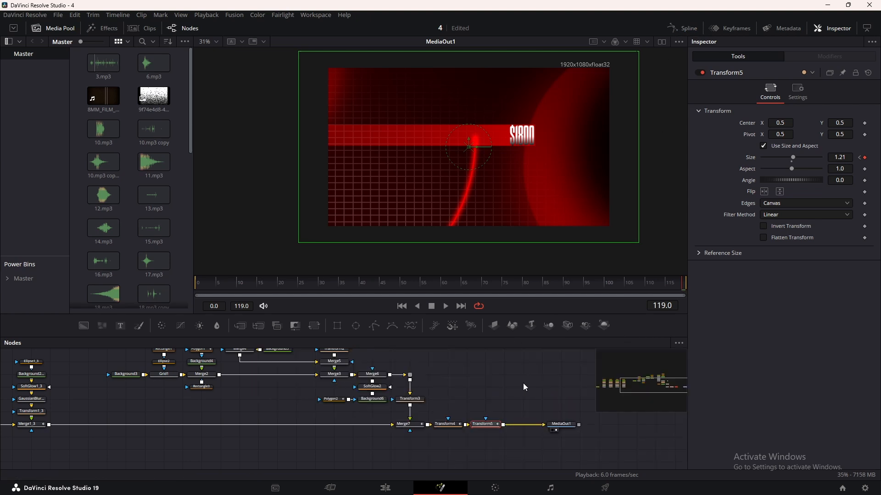
Play back the composition from the start several times to review both zooms.
{"action": "left_click", "coordinate": [202, 284]}
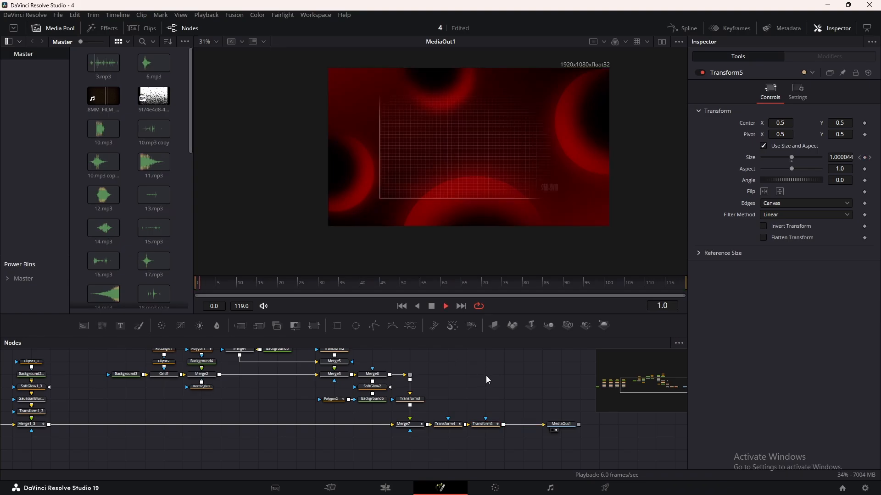
{"action": "key", "text": "space"}
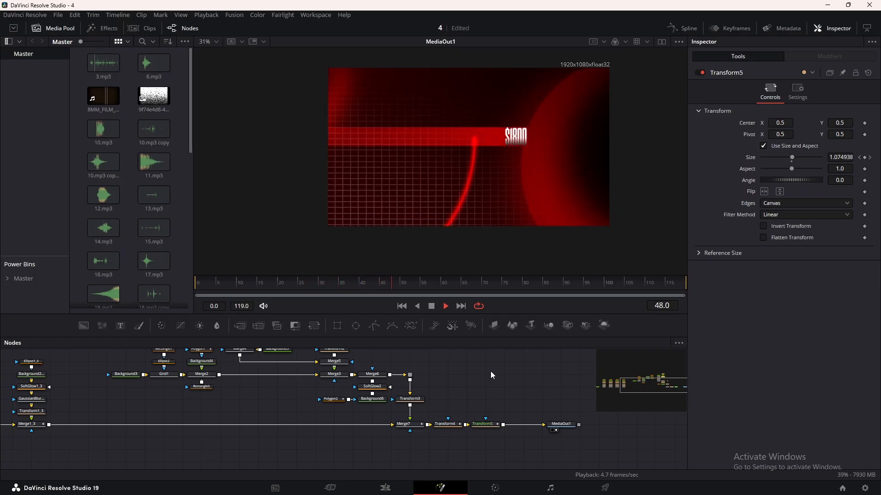
{"action": "key", "text": "space"}
{"action": "left_click_drag", "start_coordinate": [229, 284], "coordinate": [156, 282]}
{"action": "key", "text": "space"}
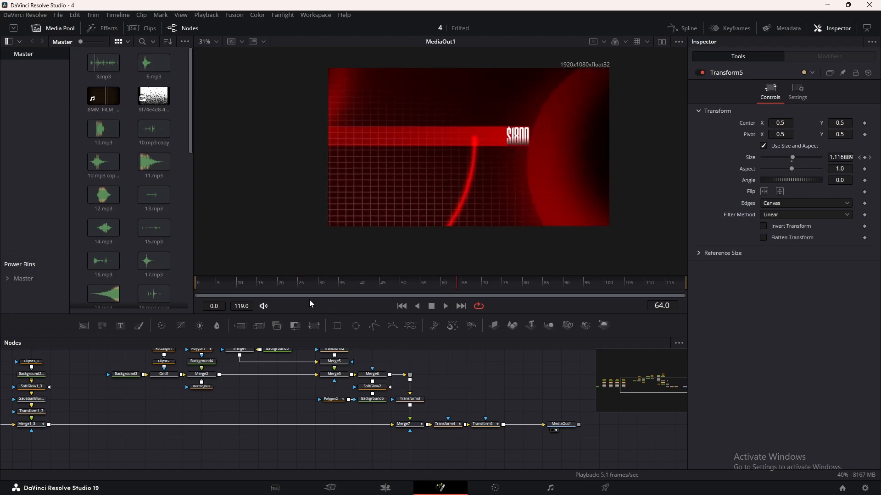
{"action": "left_click_drag", "start_coordinate": [202, 282], "coordinate": [188, 282]}
{"action": "key", "text": "space"}
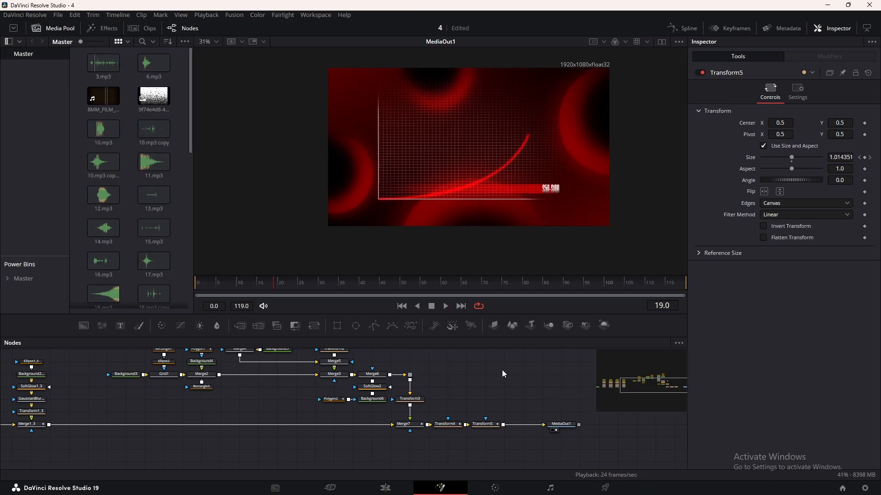
Add a Text node merged between Merge2 and Merge3, reading HOURLY RATE.
{"action": "left_click_drag", "start_coordinate": [507, 389], "coordinate": [519, 402]}
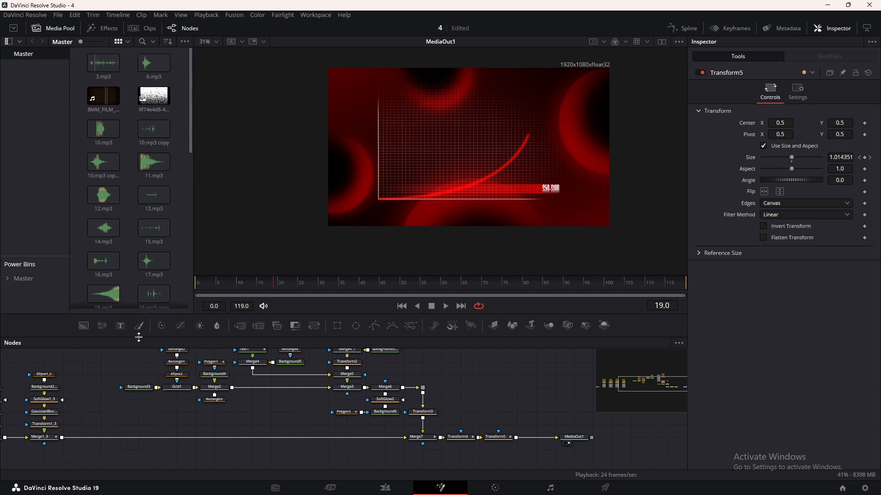
{"action": "left_click_drag", "start_coordinate": [255, 404], "coordinate": [233, 387]}
{"action": "left_click_drag", "start_coordinate": [285, 400], "coordinate": [270, 389]}
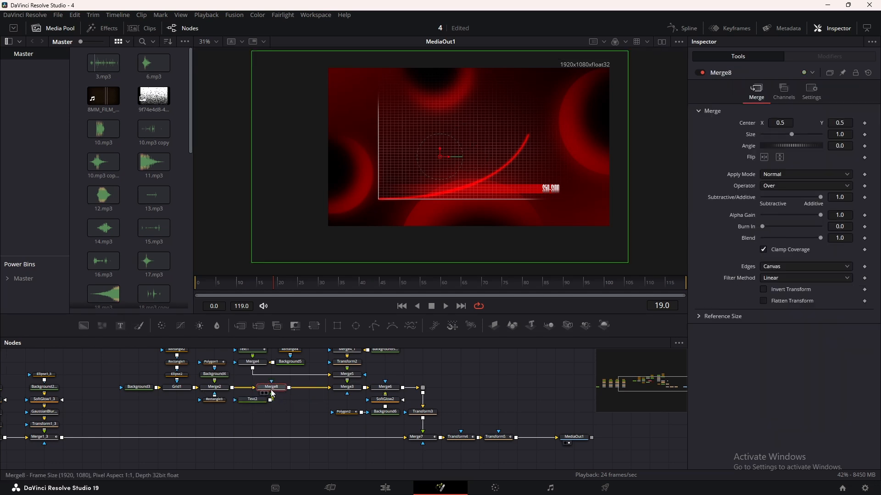
{"action": "left_click_drag", "start_coordinate": [258, 399], "coordinate": [274, 399]}
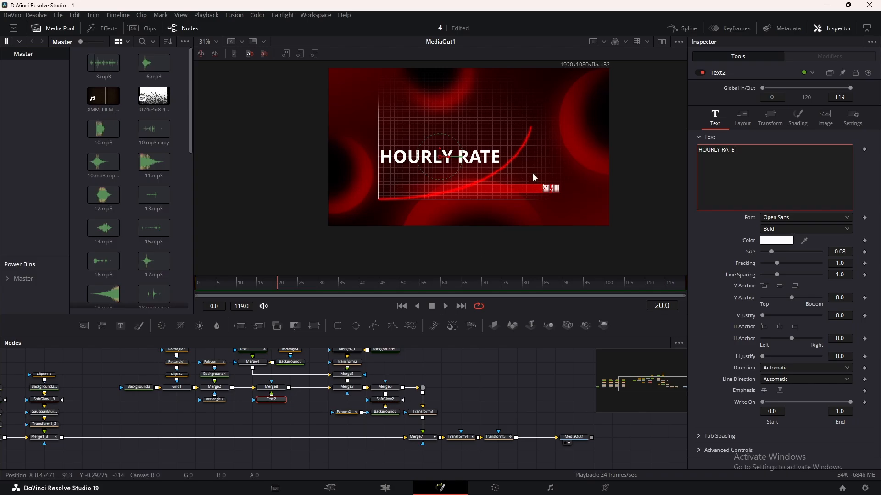
Move the HOURLY RATE title up to the upper part of the grid and set its font to Dharma Gothic C.
{"action": "left_click_drag", "start_coordinate": [440, 157], "coordinate": [467, 112]}
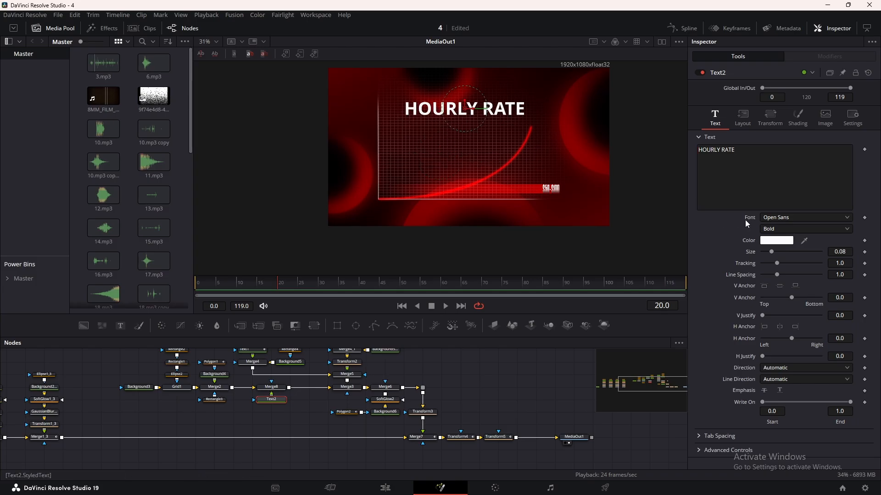
{"action": "left_click", "coordinate": [772, 218]}
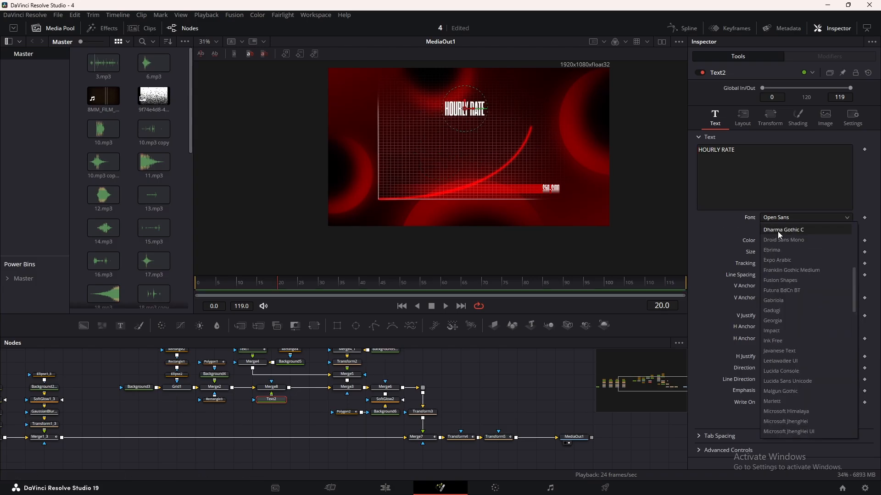
{"action": "left_click", "coordinate": [778, 231]}
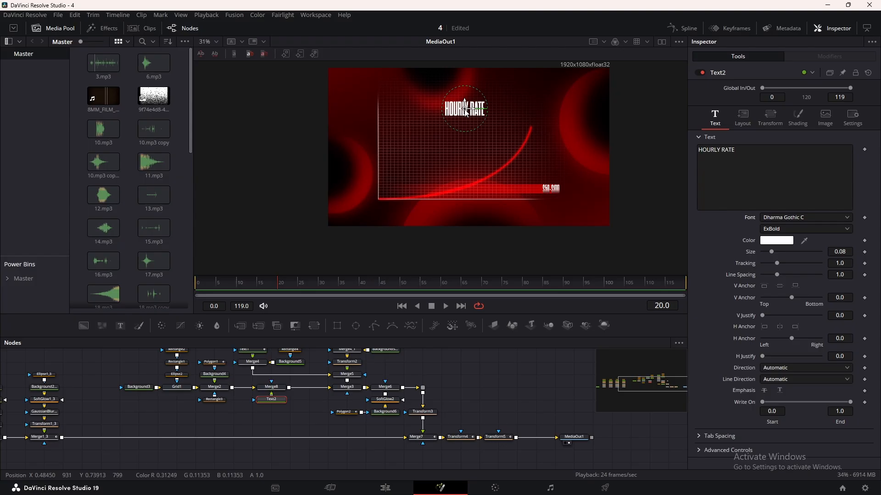
Enlarge the HOURLY RATE title to about size 0.1339 and place it just above the grid, checking it in the zoomed-in view.
{"action": "left_click_drag", "start_coordinate": [465, 109], "coordinate": [465, 102]}
{"action": "left_click_drag", "start_coordinate": [771, 252], "coordinate": [780, 252]}
{"action": "left_click_drag", "start_coordinate": [465, 102], "coordinate": [464, 82]}
{"action": "left_click", "coordinate": [351, 283]}
{"action": "left_click_drag", "start_coordinate": [330, 100], "coordinate": [330, 94]}
{"action": "left_click_drag", "start_coordinate": [781, 252], "coordinate": [777, 252]}
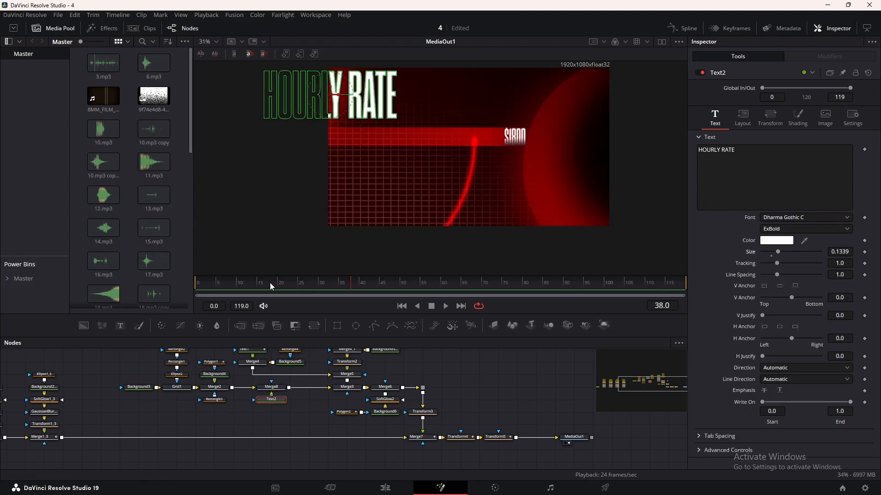
{"action": "left_click", "coordinate": [271, 283]}
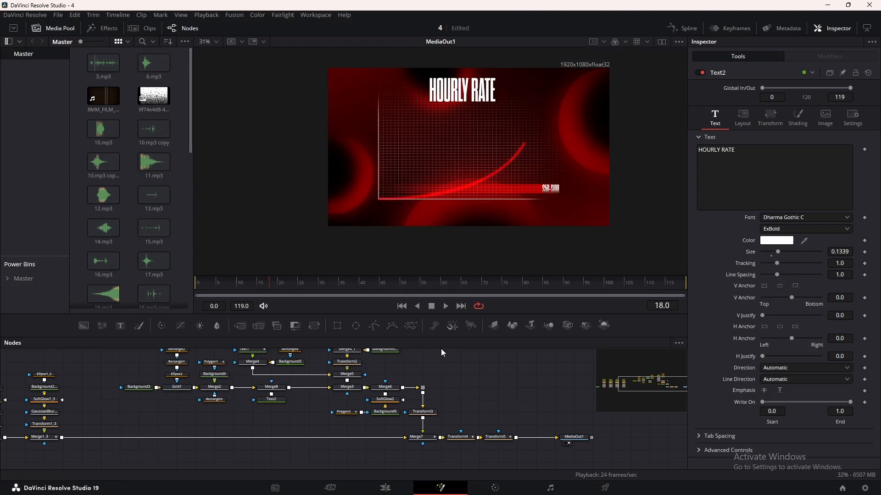
Shade the title with a gradient, moving the white stop to about 0.597 and setting Mapping Size to 0.551.
{"action": "left_click", "coordinate": [799, 120]}
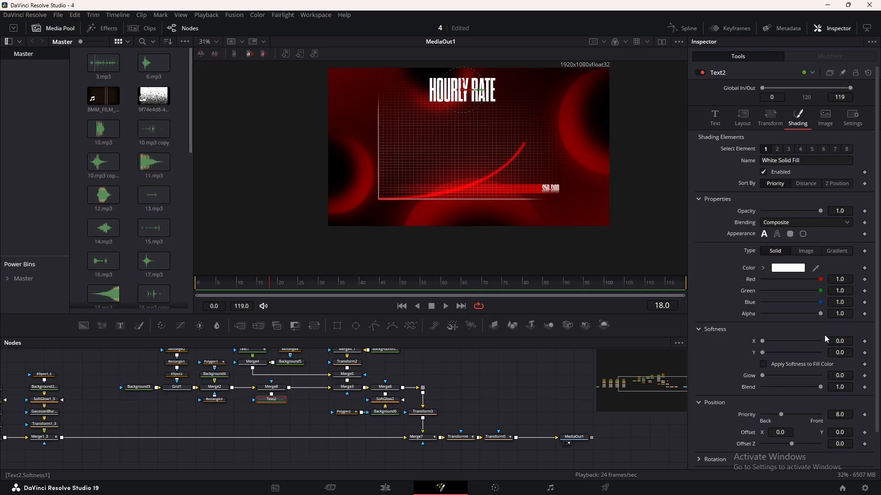
{"action": "left_click", "coordinate": [831, 252]}
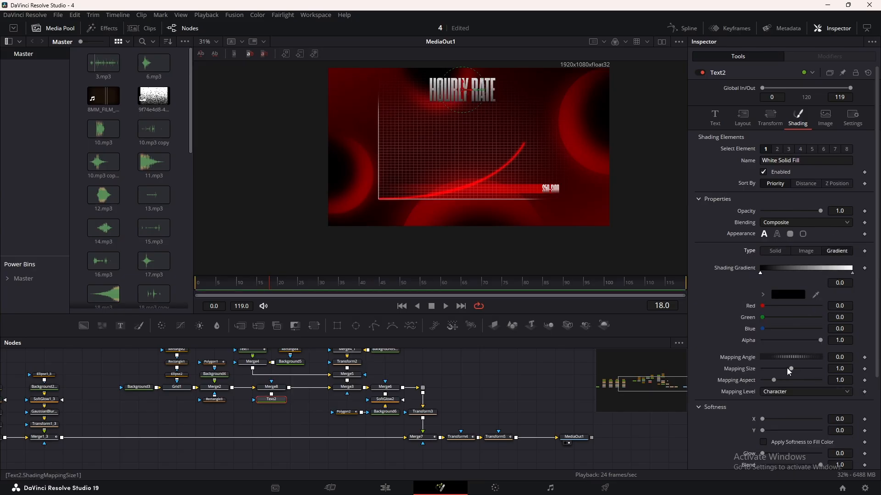
{"action": "left_click_drag", "start_coordinate": [774, 370], "coordinate": [775, 370]}
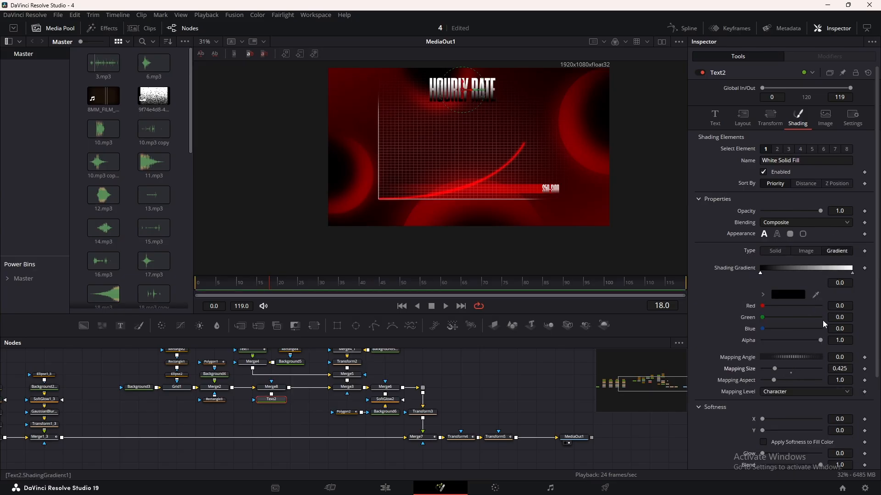
{"action": "left_click_drag", "start_coordinate": [853, 275], "coordinate": [811, 278]}
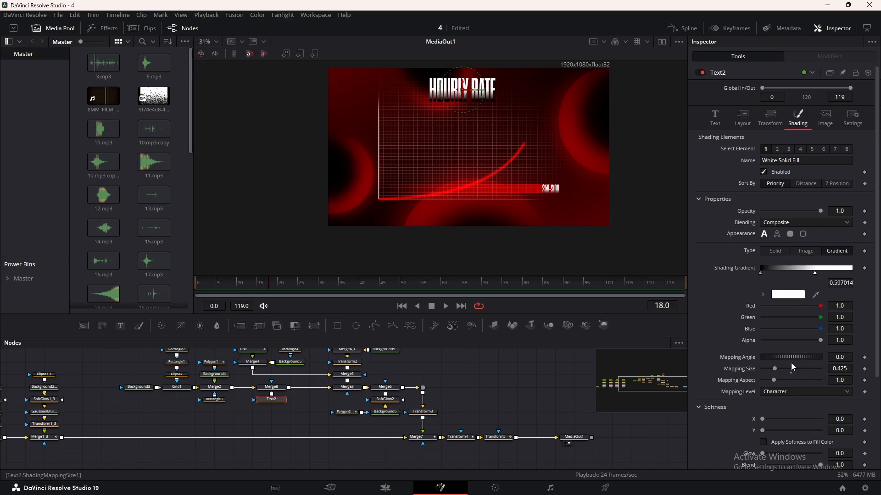
{"action": "left_click_drag", "start_coordinate": [775, 368], "coordinate": [780, 369]}
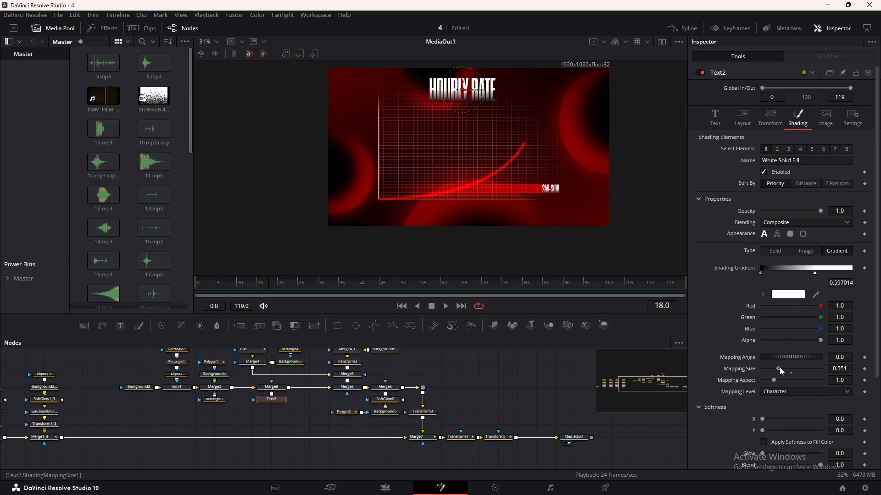
{"action": "left_click_drag", "start_coordinate": [321, 292], "coordinate": [337, 294]}
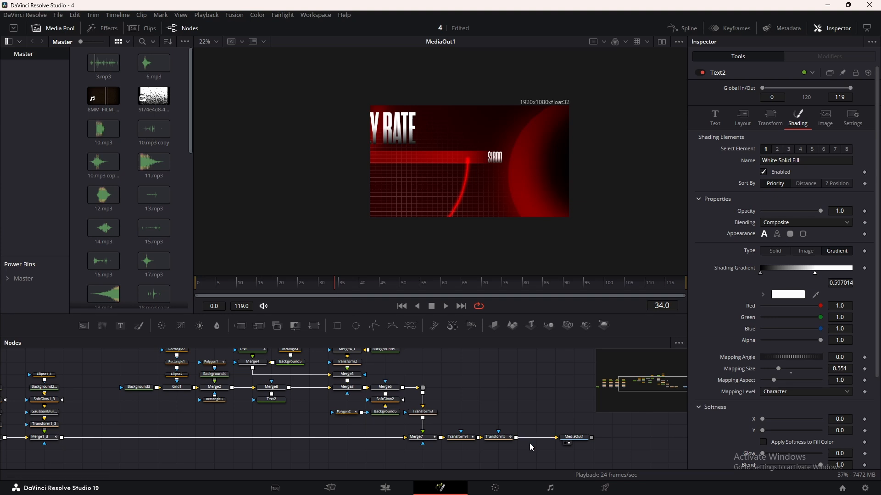
Insert a Soft Glow node between Transform5 and MediaOut1.
{"action": "left_click", "coordinate": [505, 437]}
{"action": "key", "text": "shift+space"}
{"action": "type", "text": "SOF"}
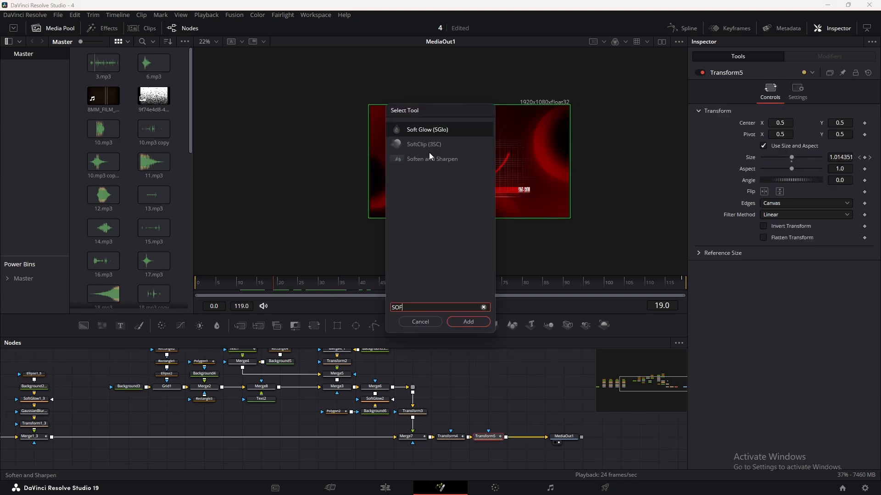
{"action": "left_click", "coordinate": [467, 322]}
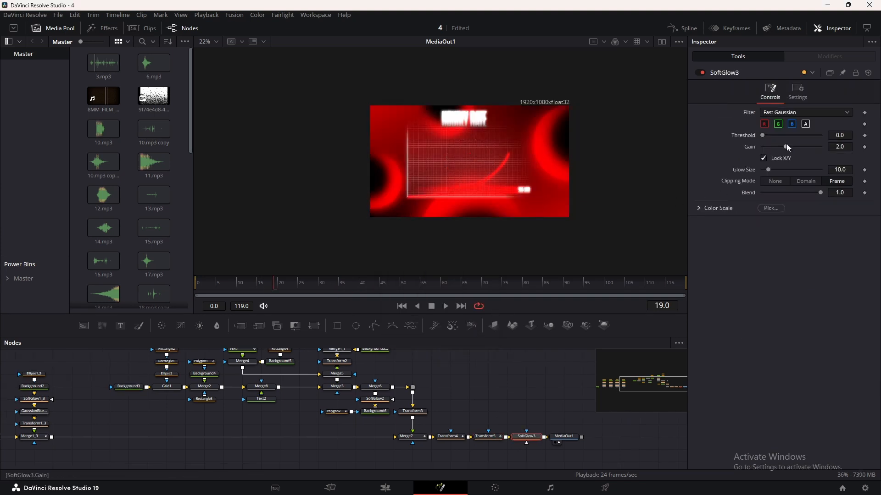
Set the new Soft Glow's Glow Size to 26.0 and Gain to 0.748, comparing the image with and without the glow.
{"action": "left_click_drag", "start_coordinate": [774, 171], "coordinate": [769, 149]}
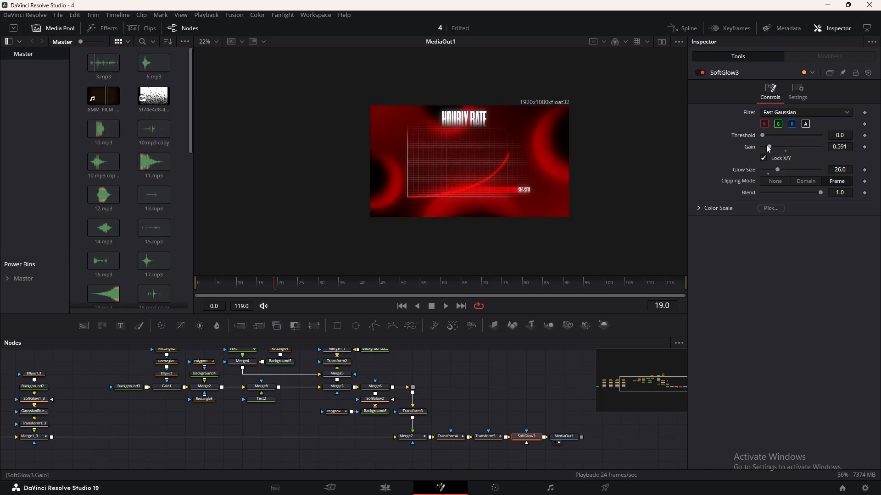
{"action": "left_click", "coordinate": [703, 73]}
{"action": "left_click", "coordinate": [703, 72]}
{"action": "left_click_drag", "start_coordinate": [769, 147], "coordinate": [772, 147]}
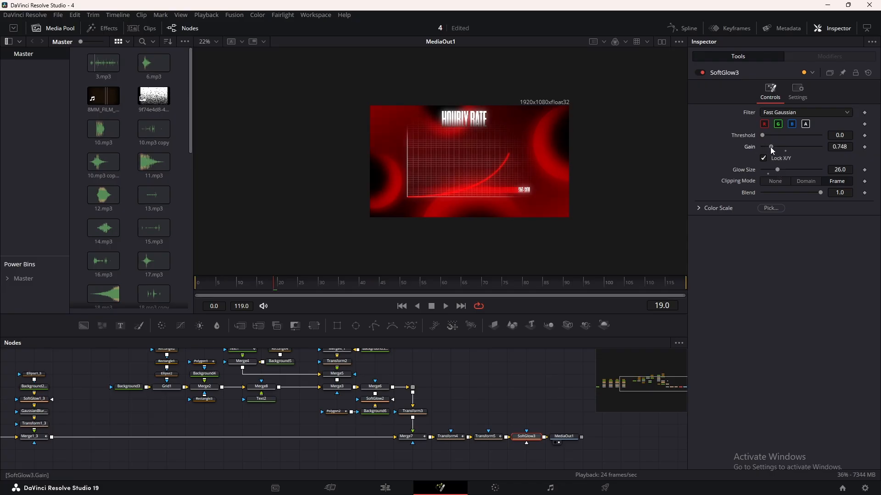